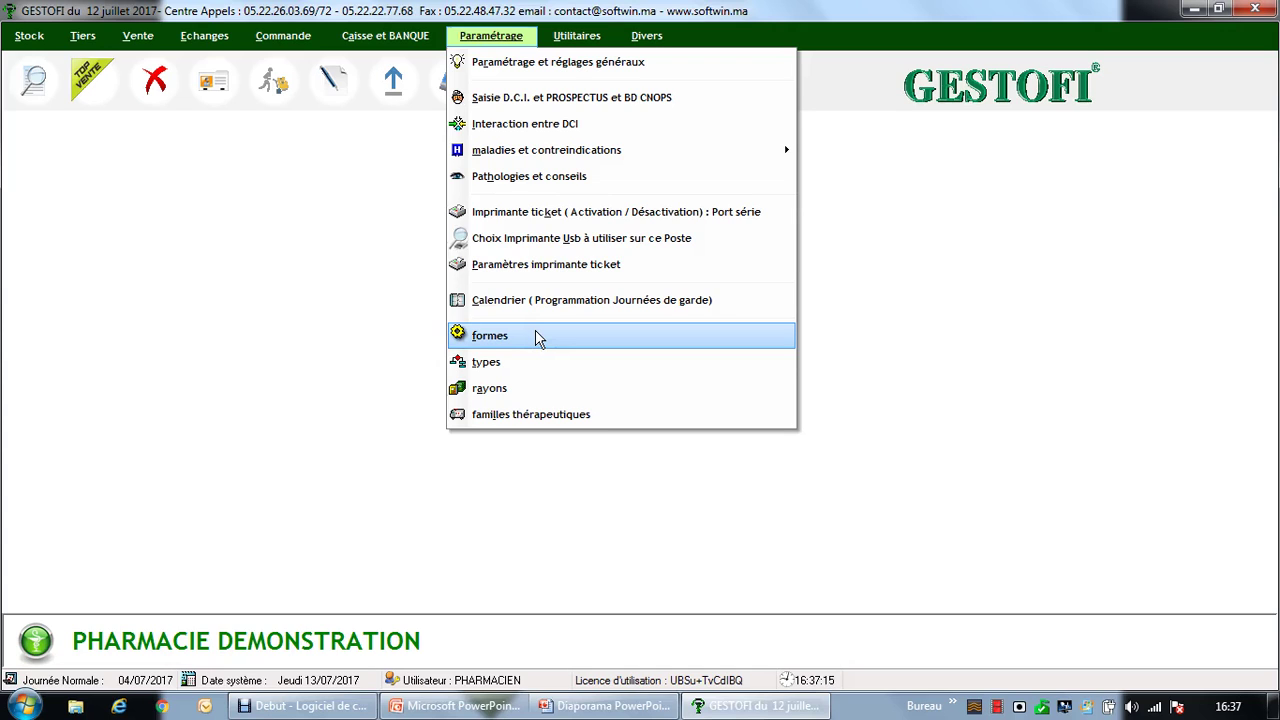
- Open the product forms table and add a form with code AA and name AAAAAAAAAAAAAA
click(537, 338)
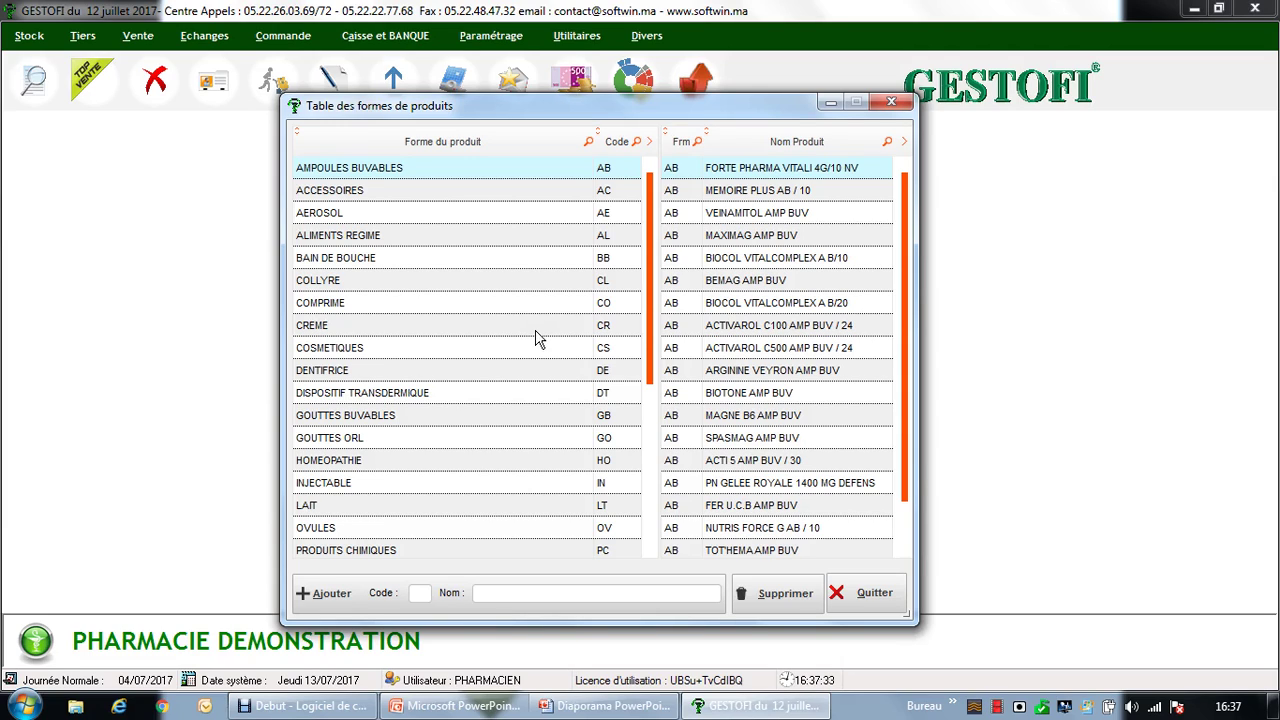
click(440, 585)
text(AA)
key(Tab)
text(AAAAAAAAAAAAAA)
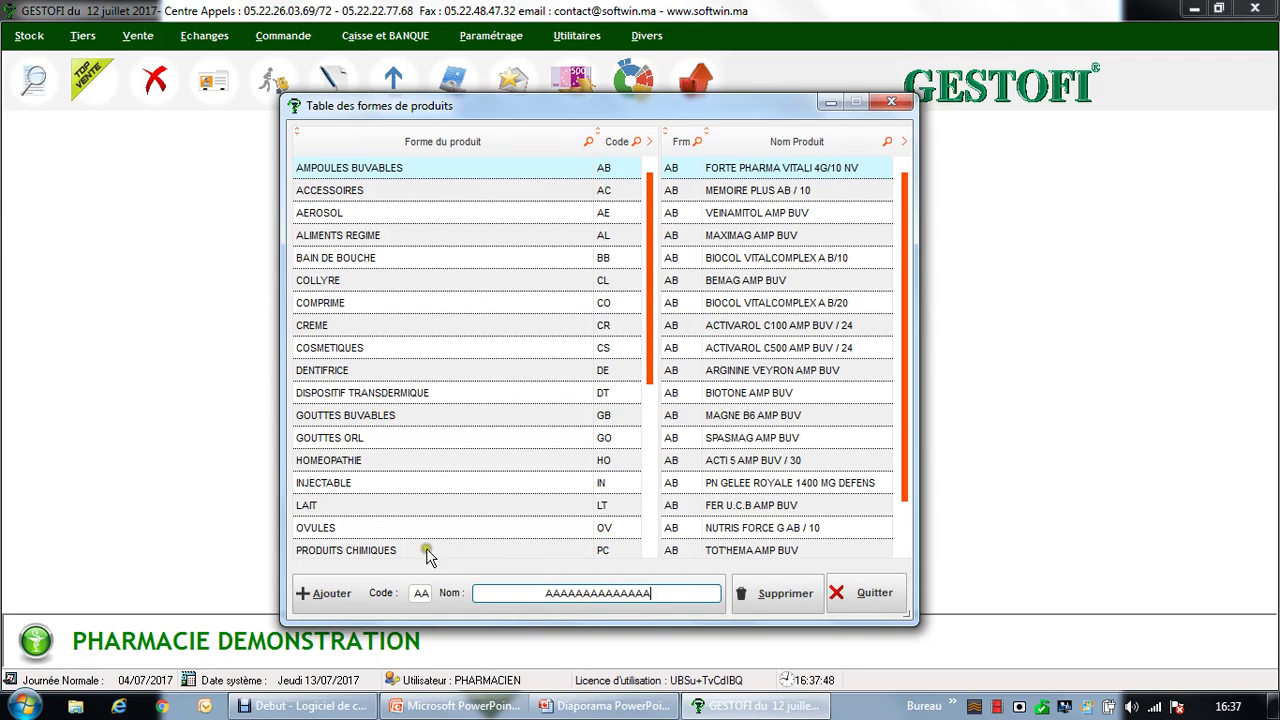
click(357, 586)
click(358, 591)
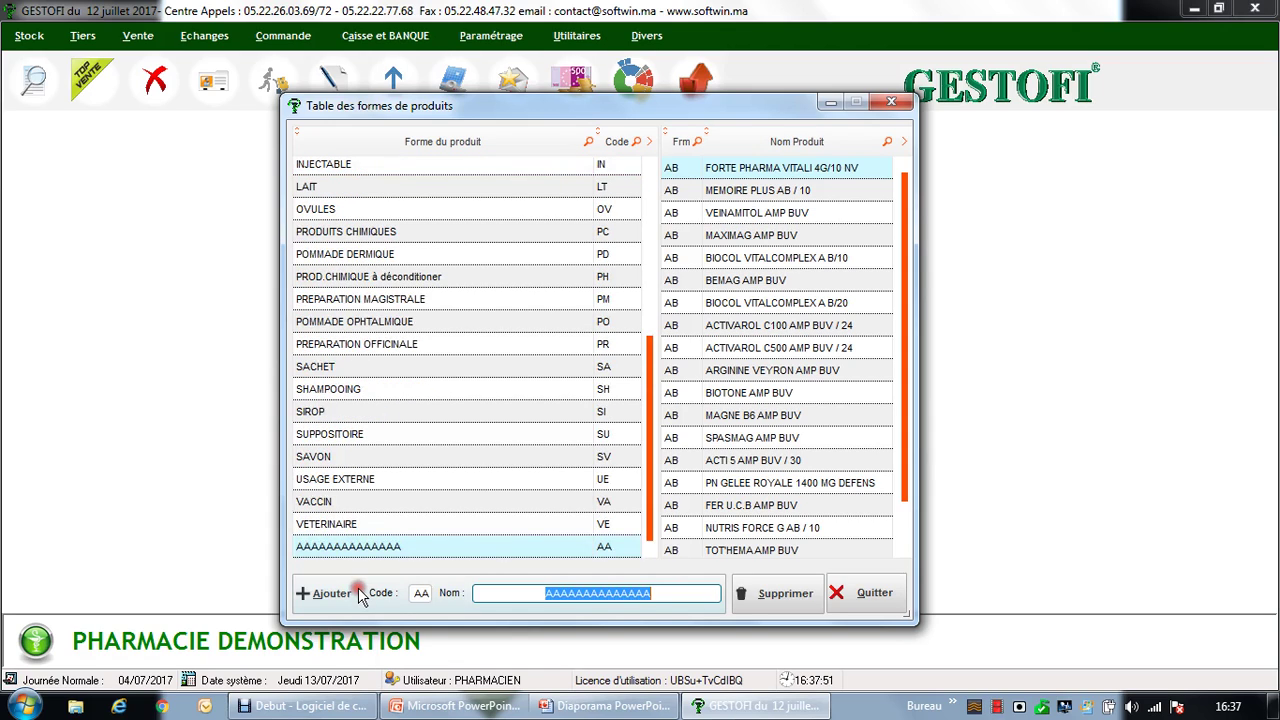
- View the products linked to the SACHET, POMMADE OPHTALMIQUE, SUPPOSITOIRE and SAVON forms
click(385, 524)
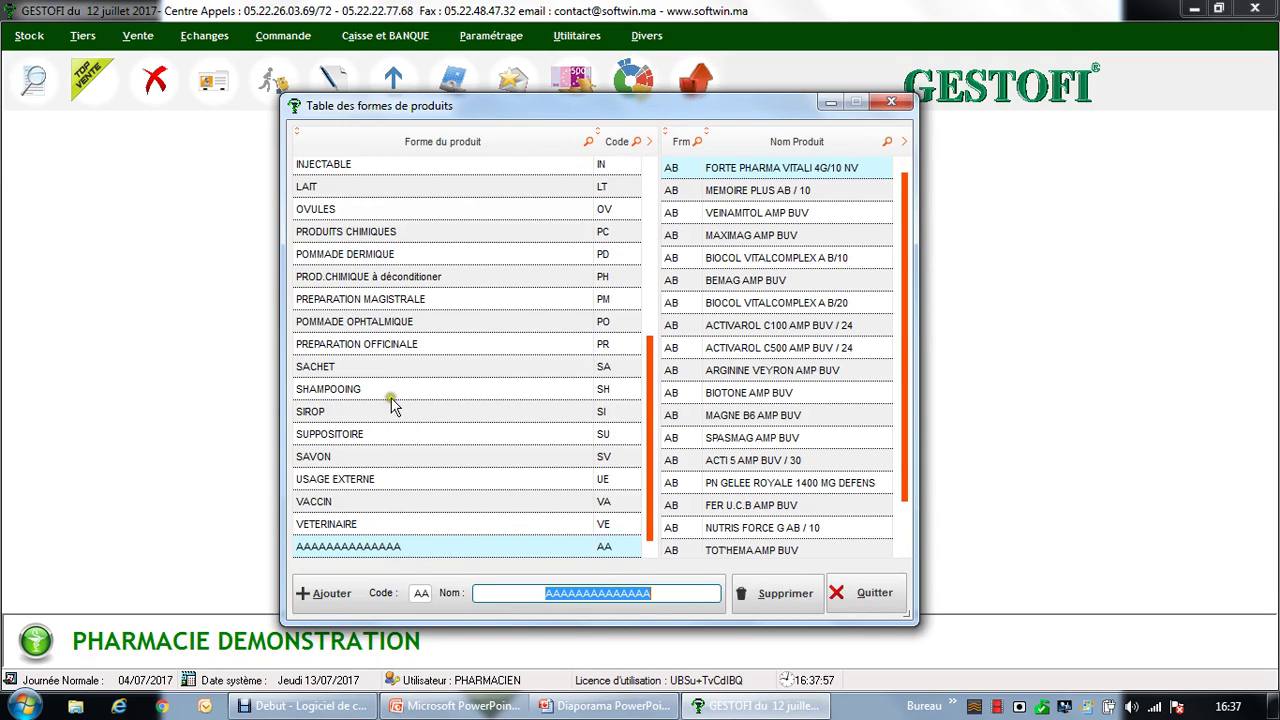
click(391, 368)
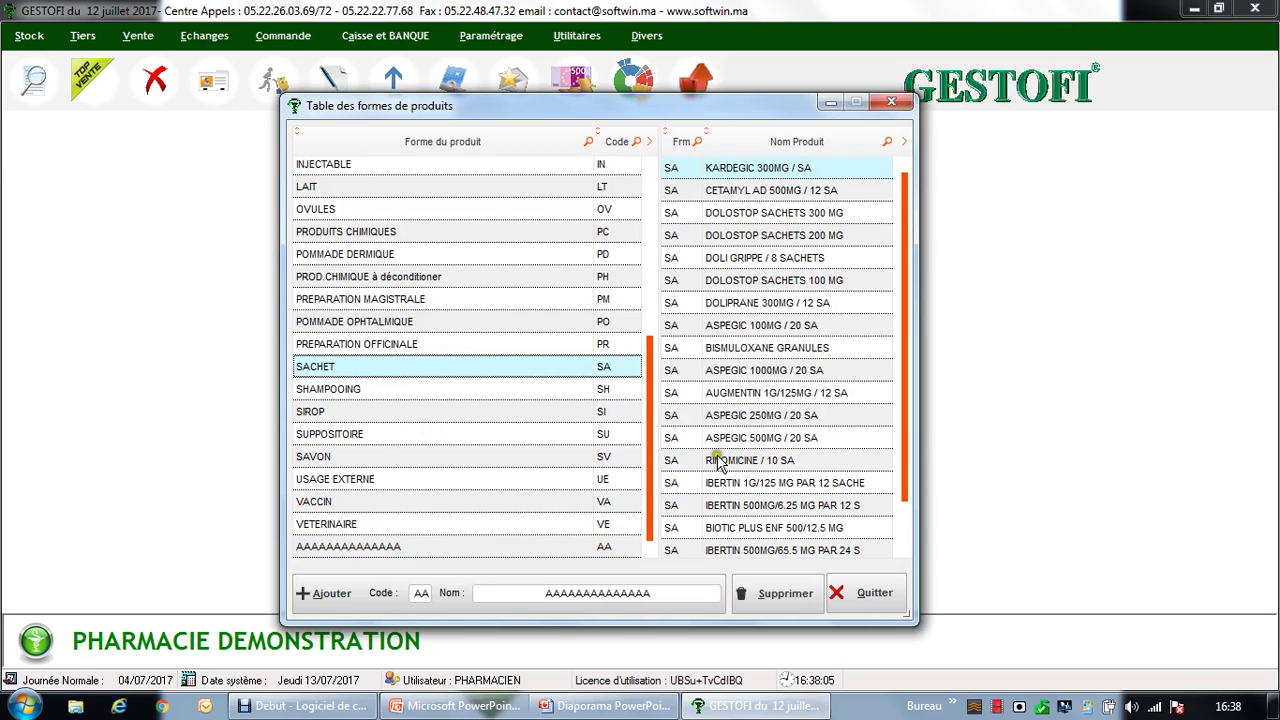
click(432, 324)
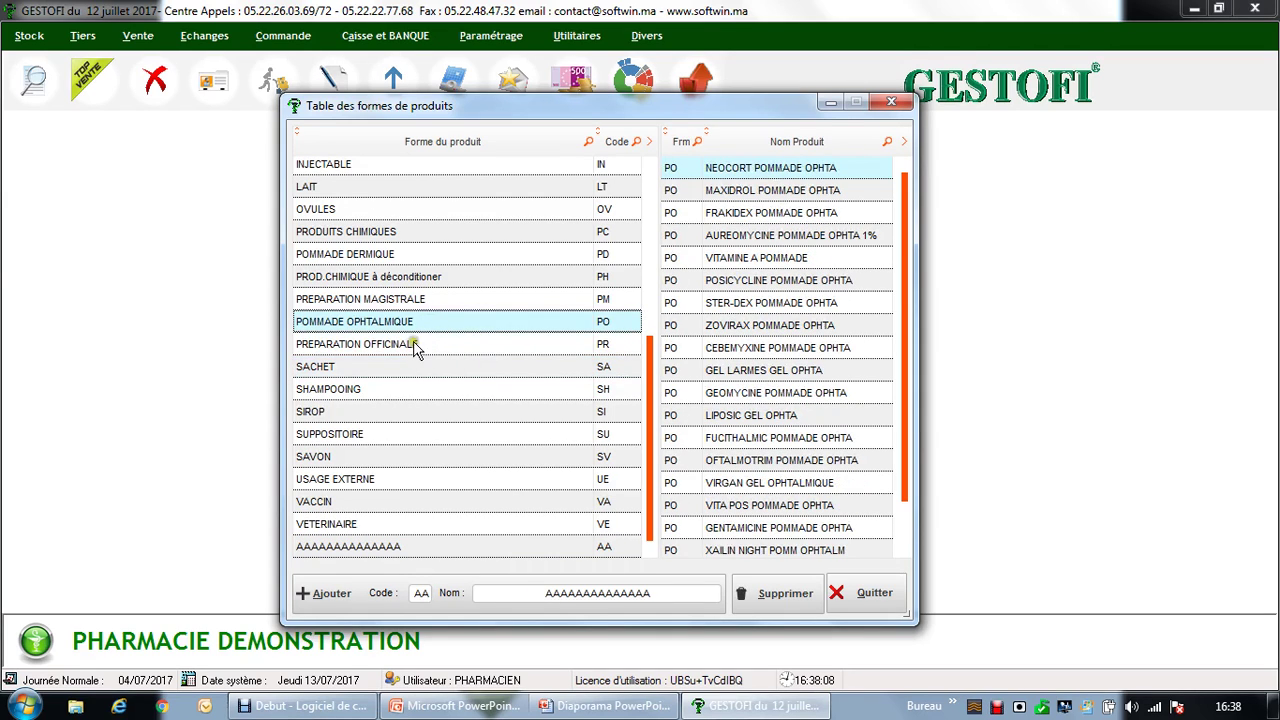
click(415, 345)
click(415, 438)
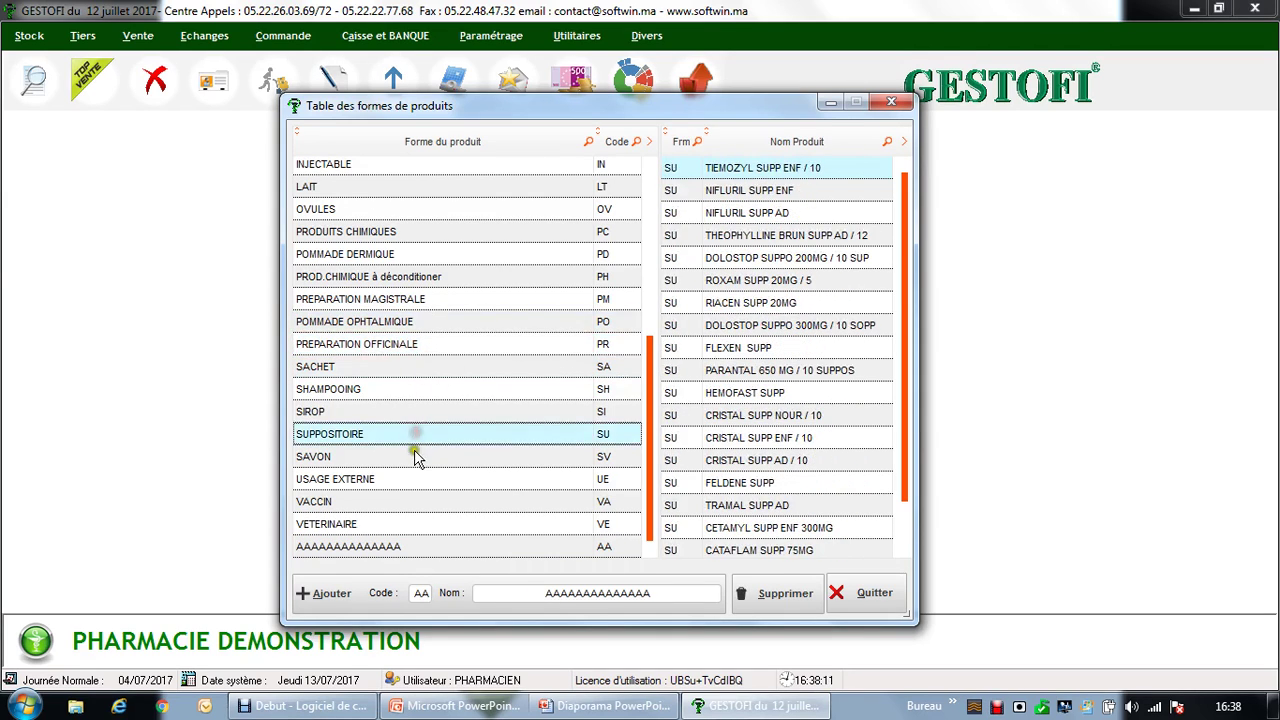
click(414, 452)
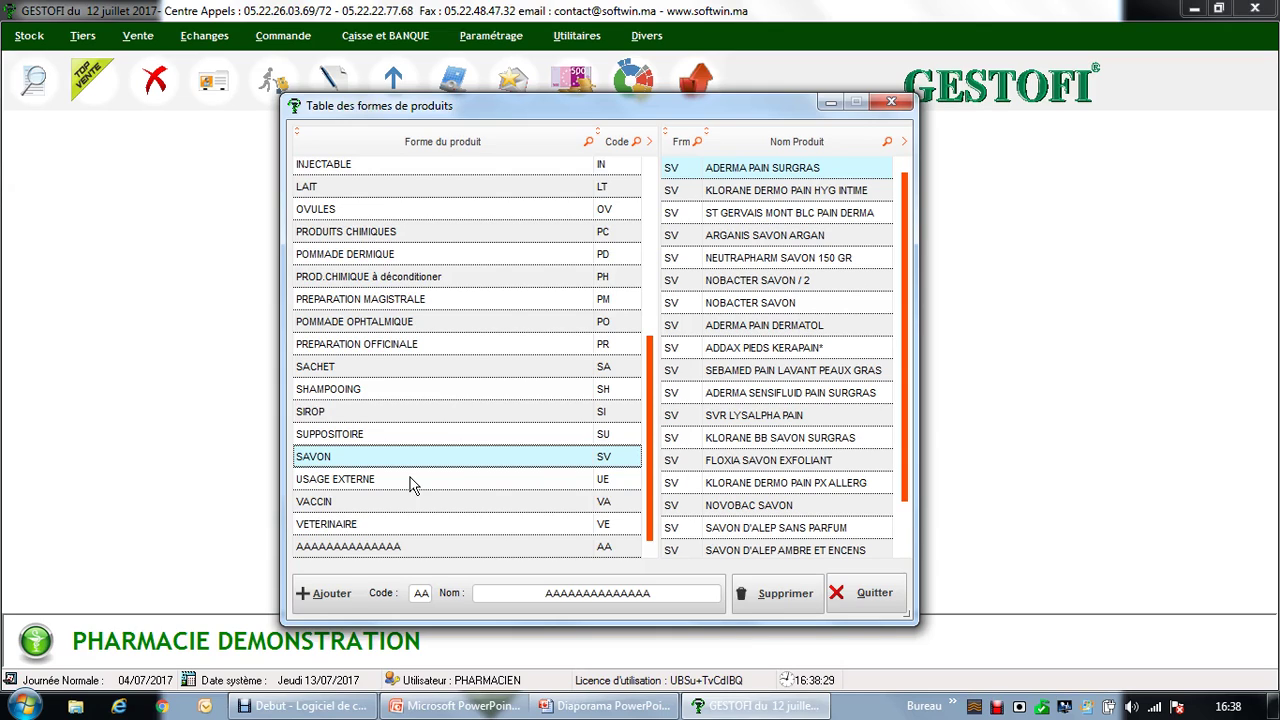
- Try to delete the SAVON form and close the product forms table
click(399, 456)
click(754, 604)
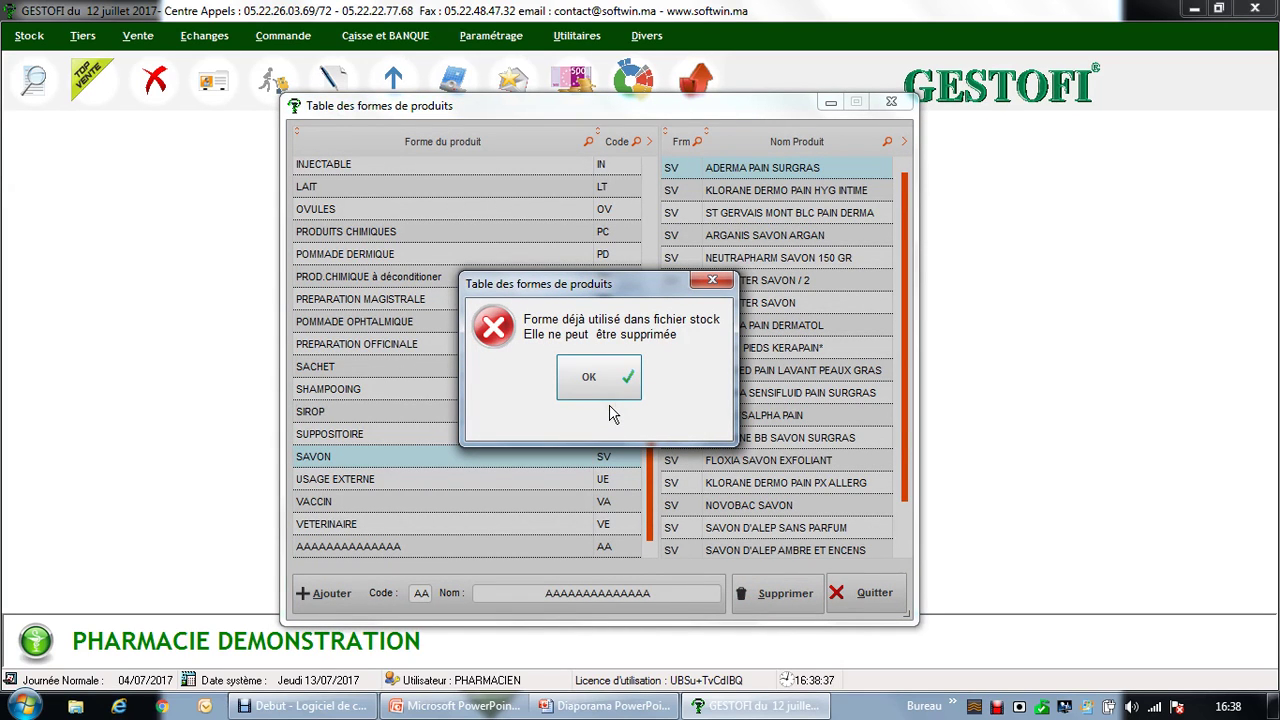
click(568, 376)
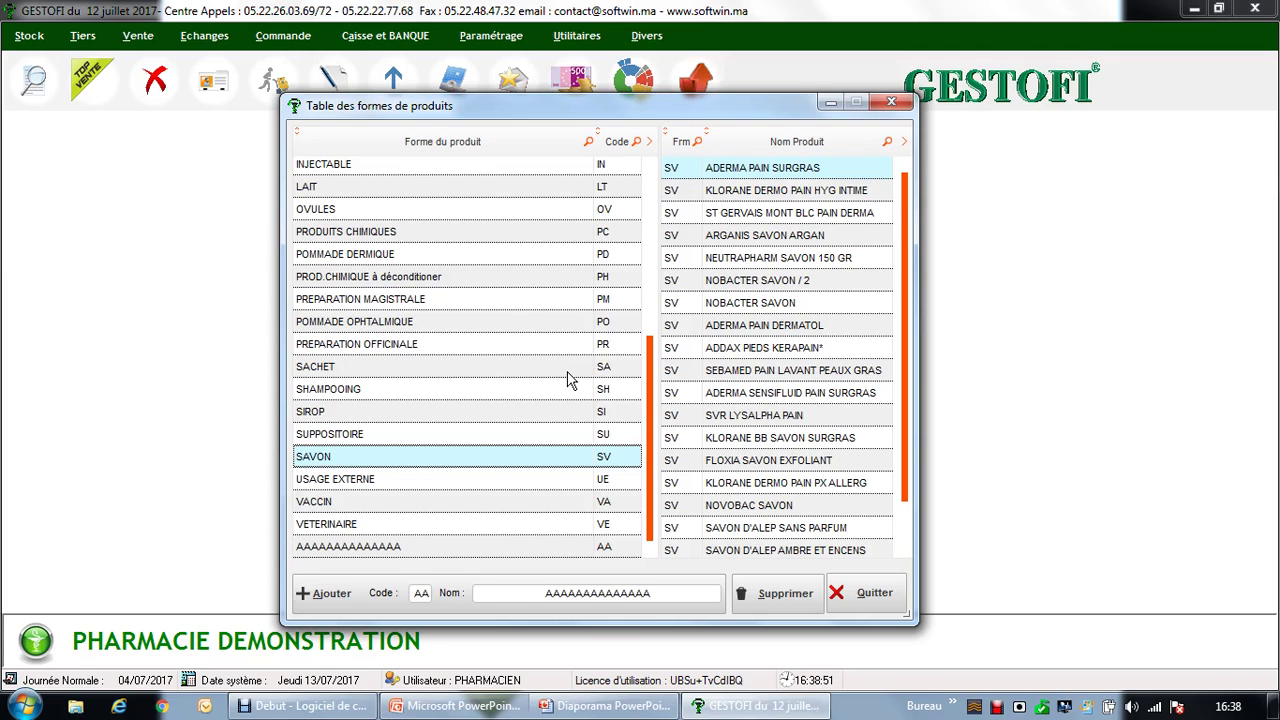
click(893, 103)
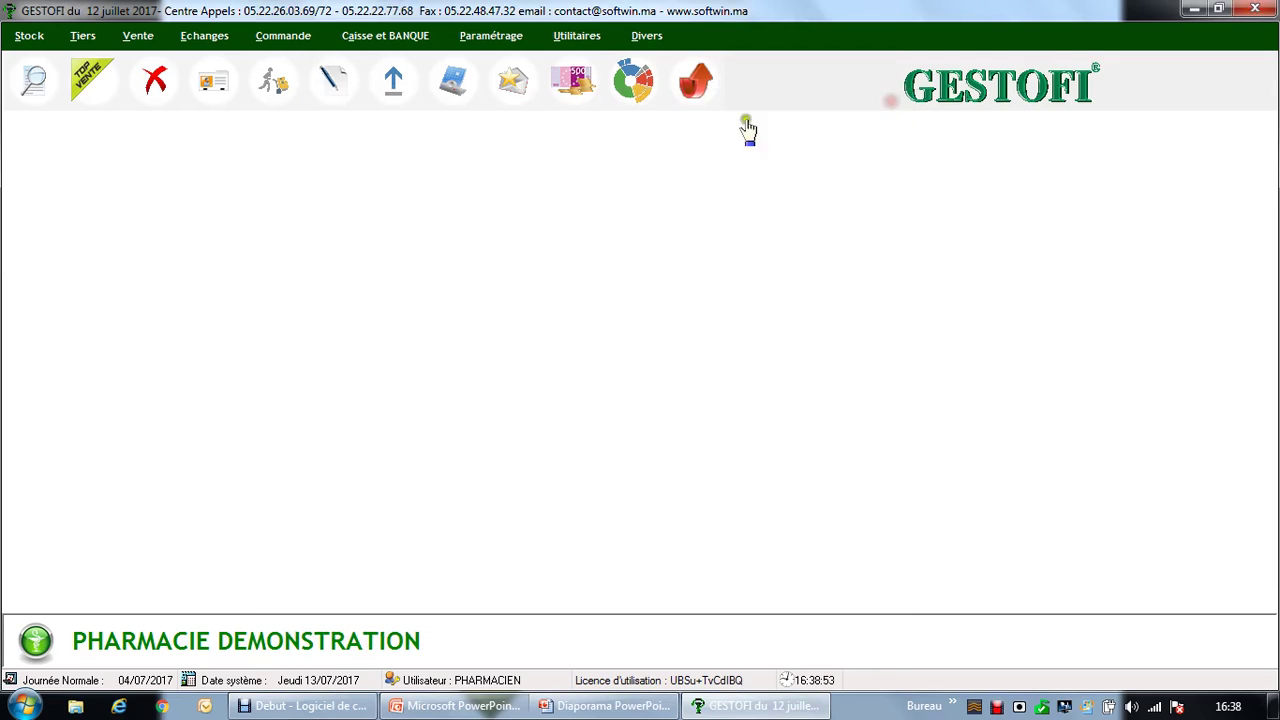
- Open the product types table and examine the margin and TVA of DIETETIQUE 20%, as well as the MEDICAMENT 0% type
click(476, 36)
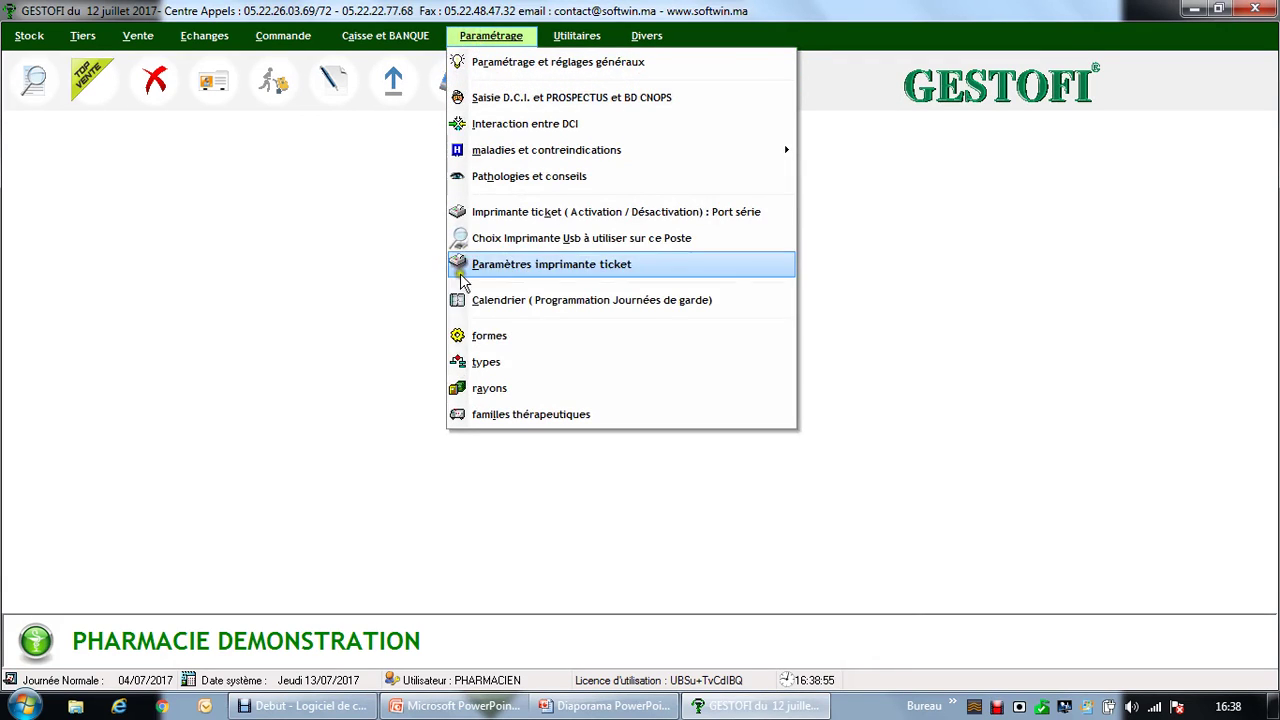
click(484, 365)
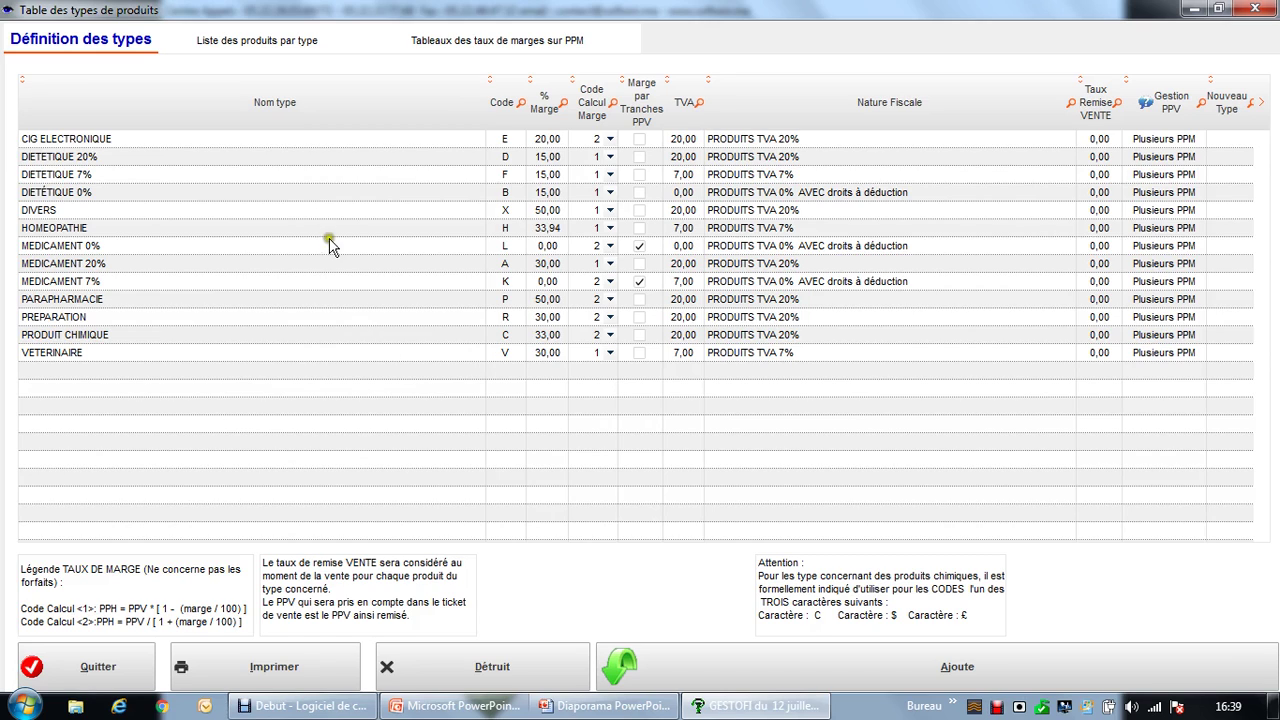
click(322, 166)
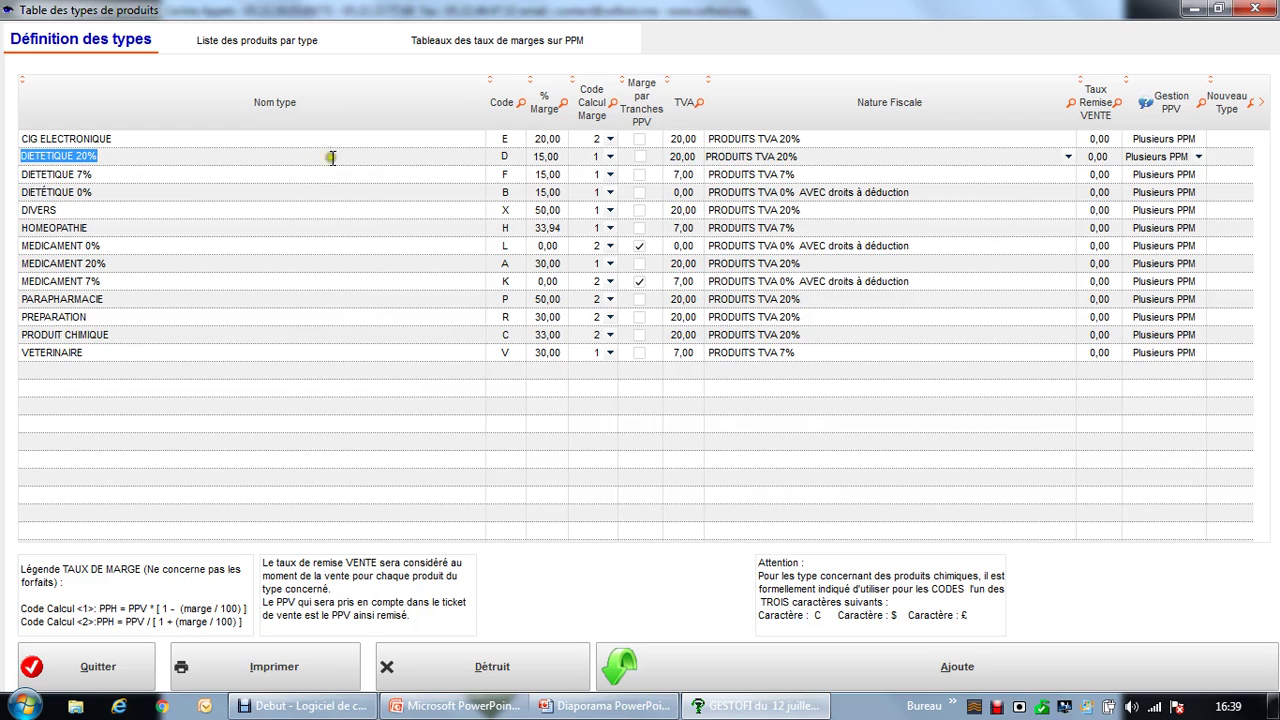
click(546, 160)
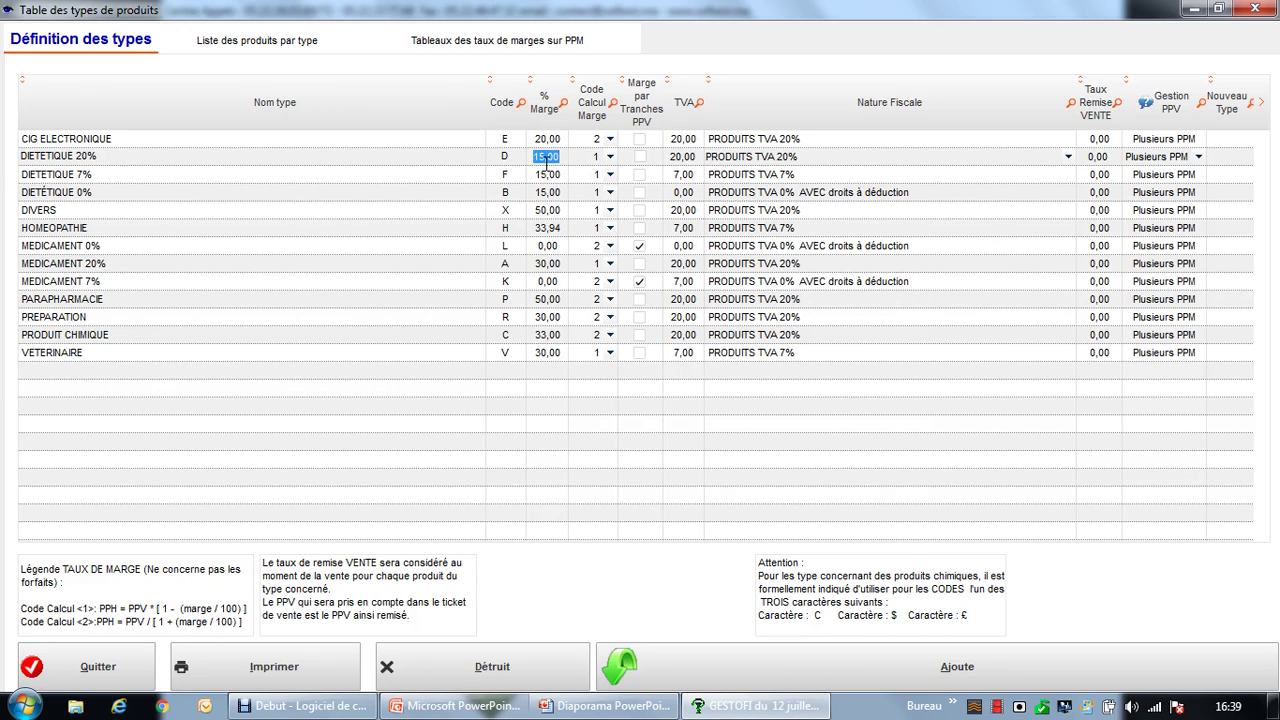
click(688, 156)
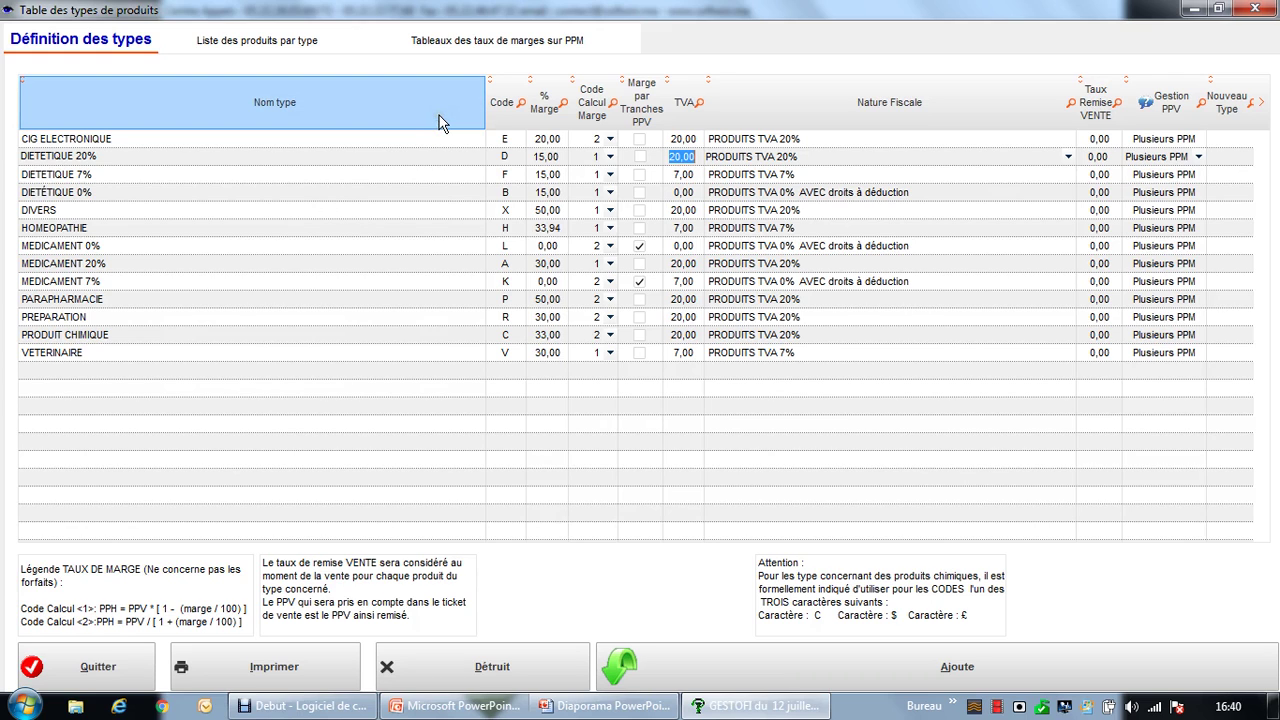
click(287, 247)
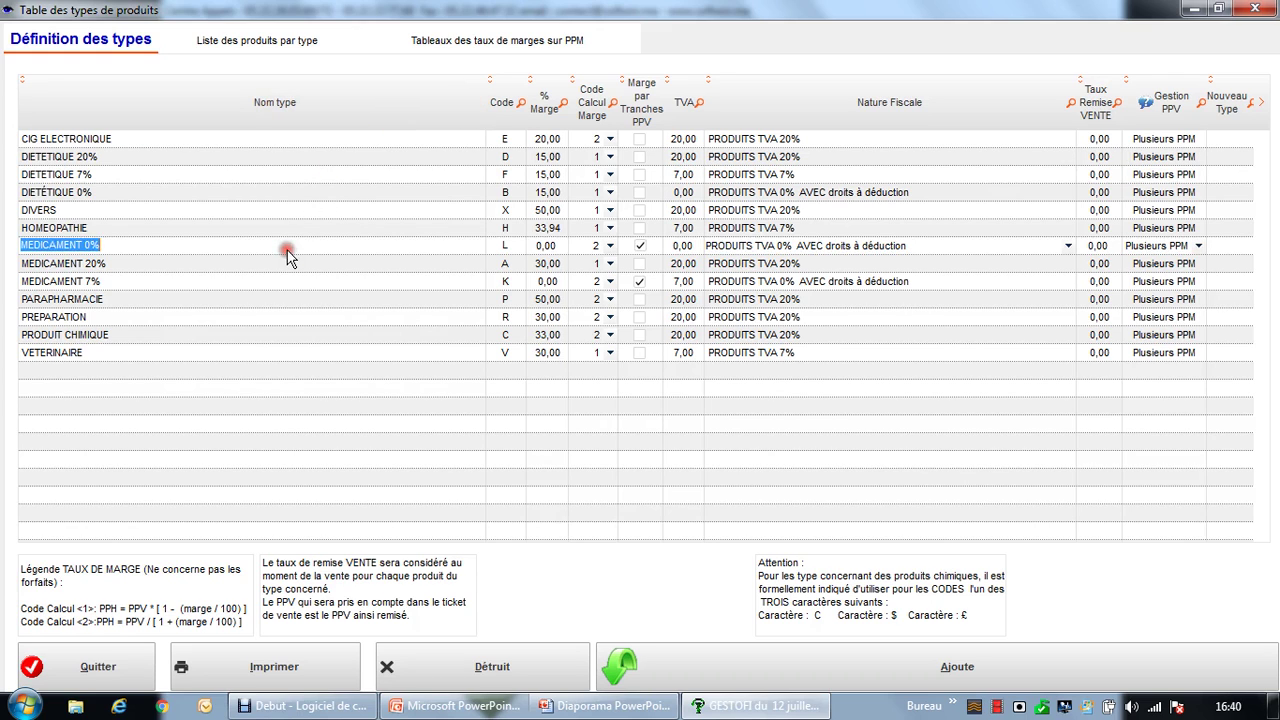
- Display the PPM margin rate table for MEDICAMENT 0% and examine its upper price limits and margin rates
click(477, 42)
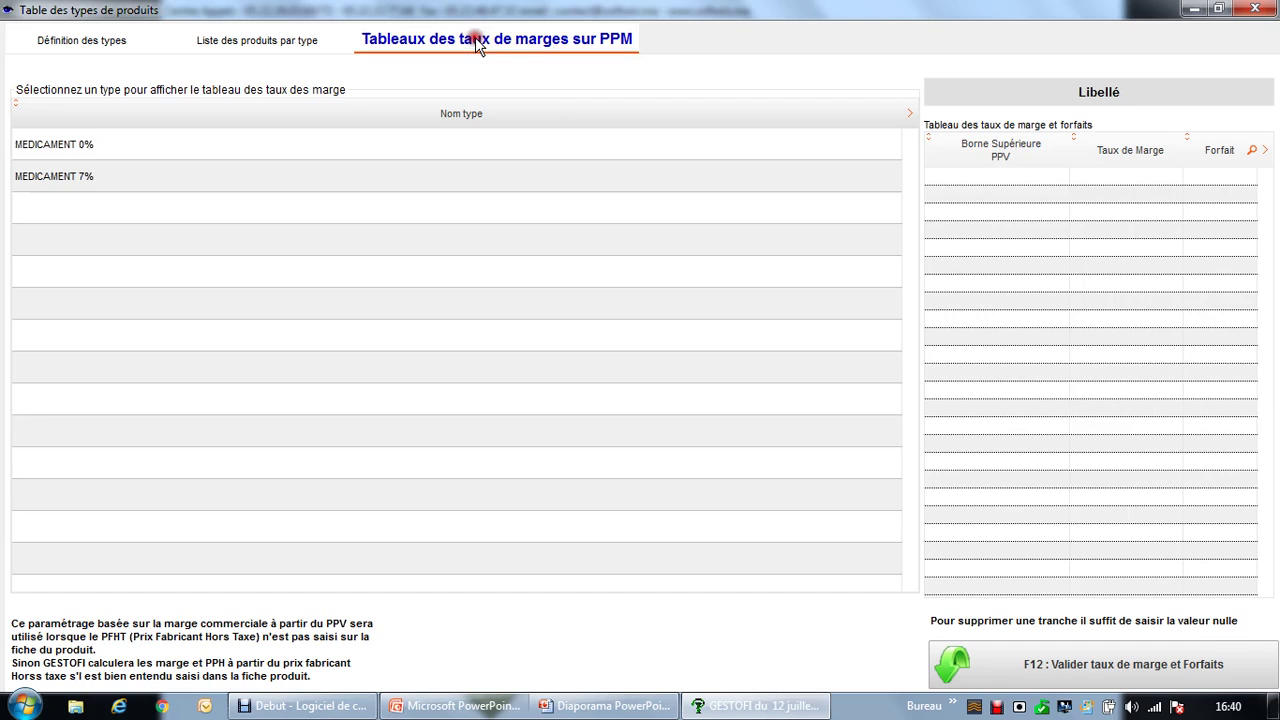
click(353, 147)
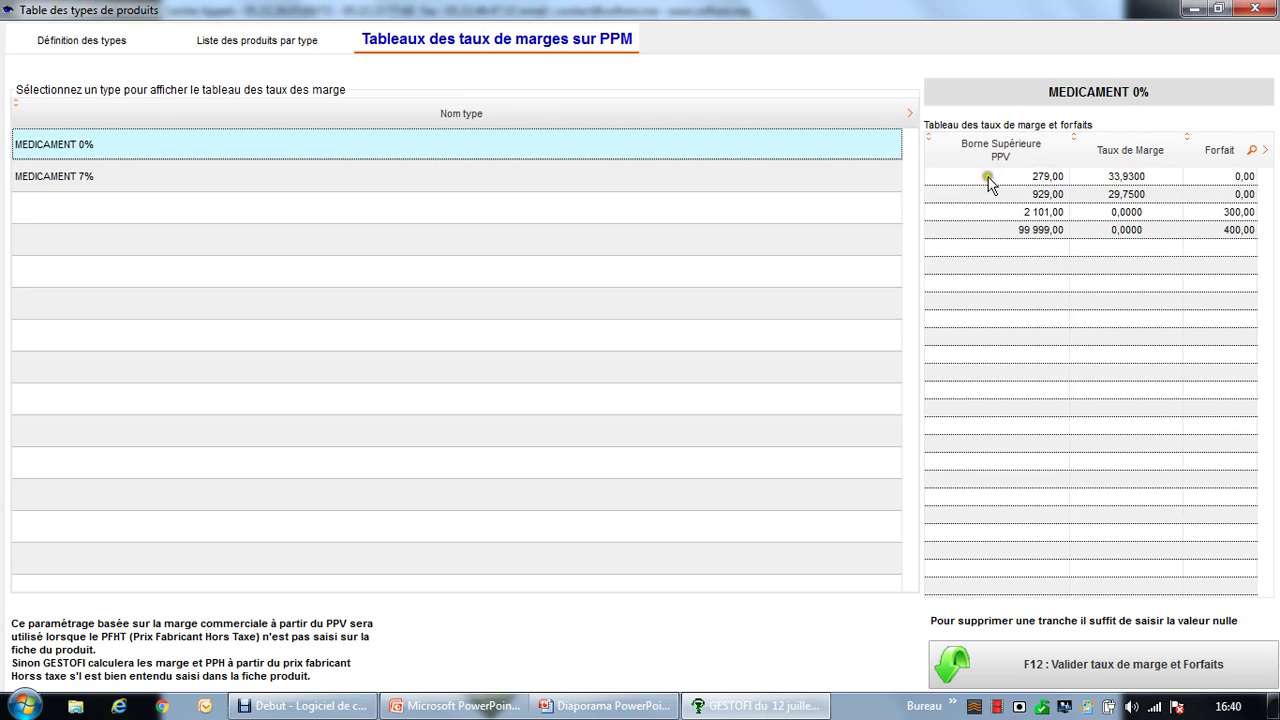
click(1108, 174)
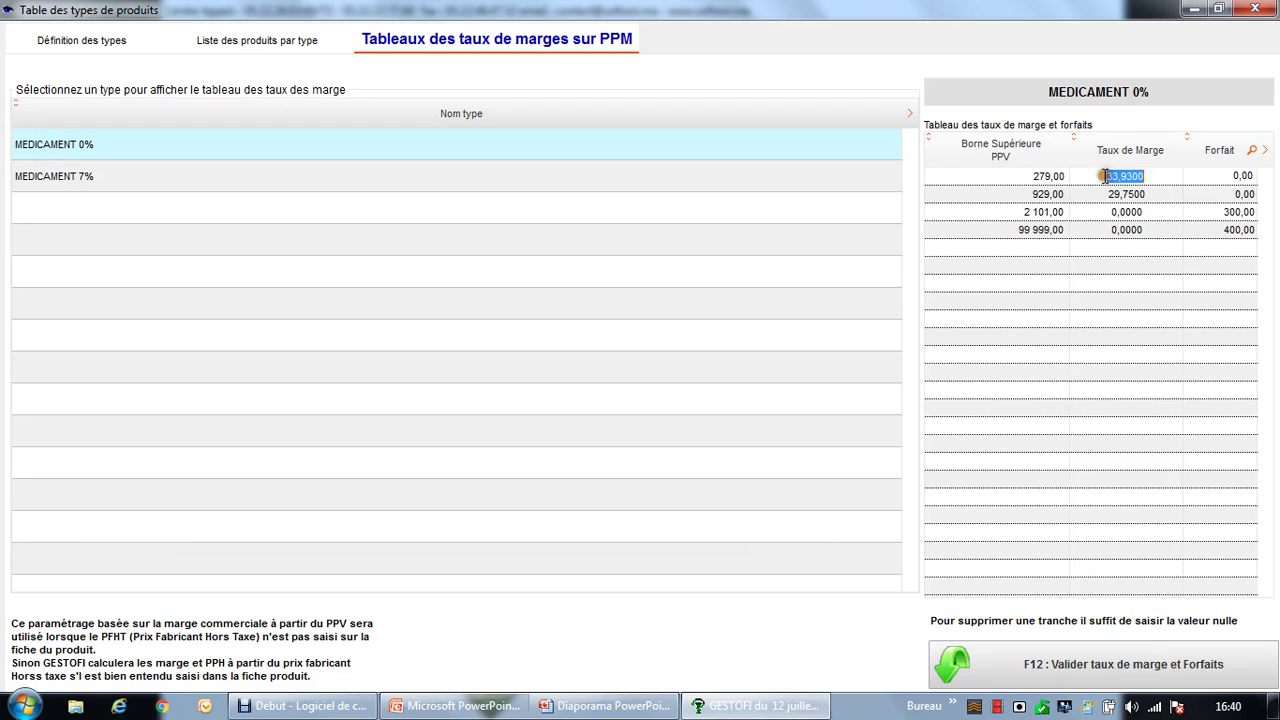
click(1050, 198)
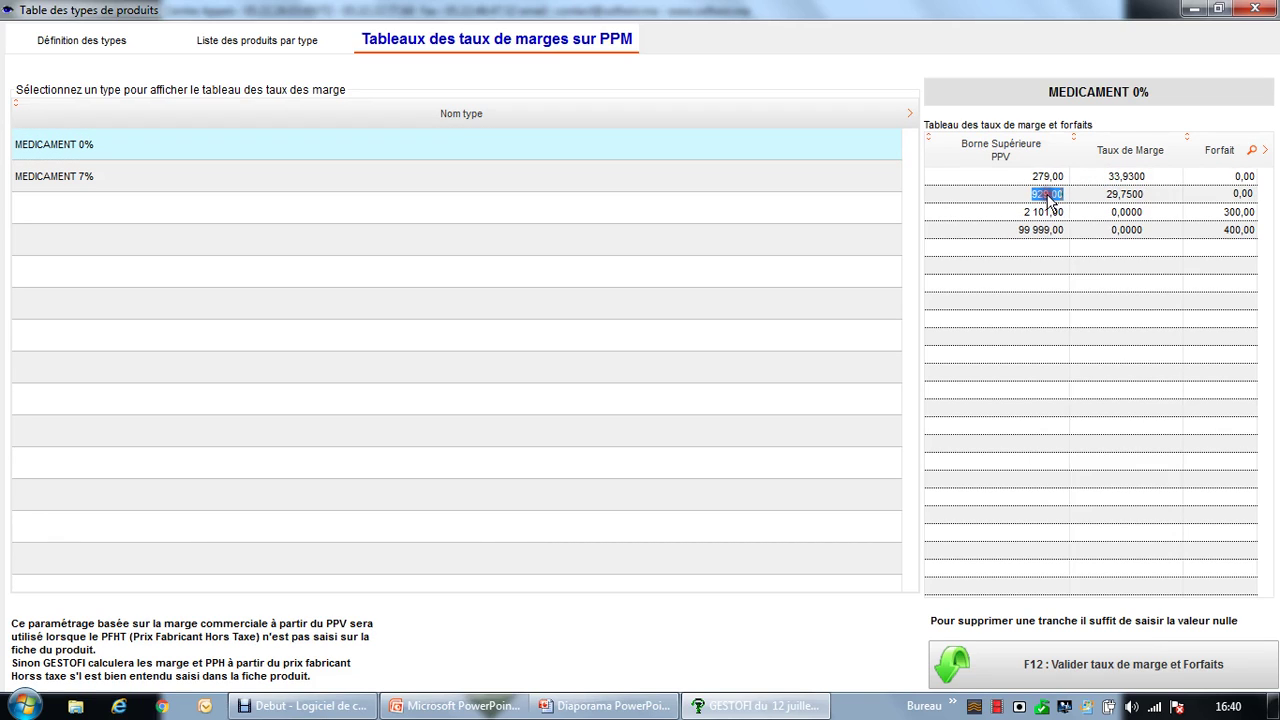
click(1087, 196)
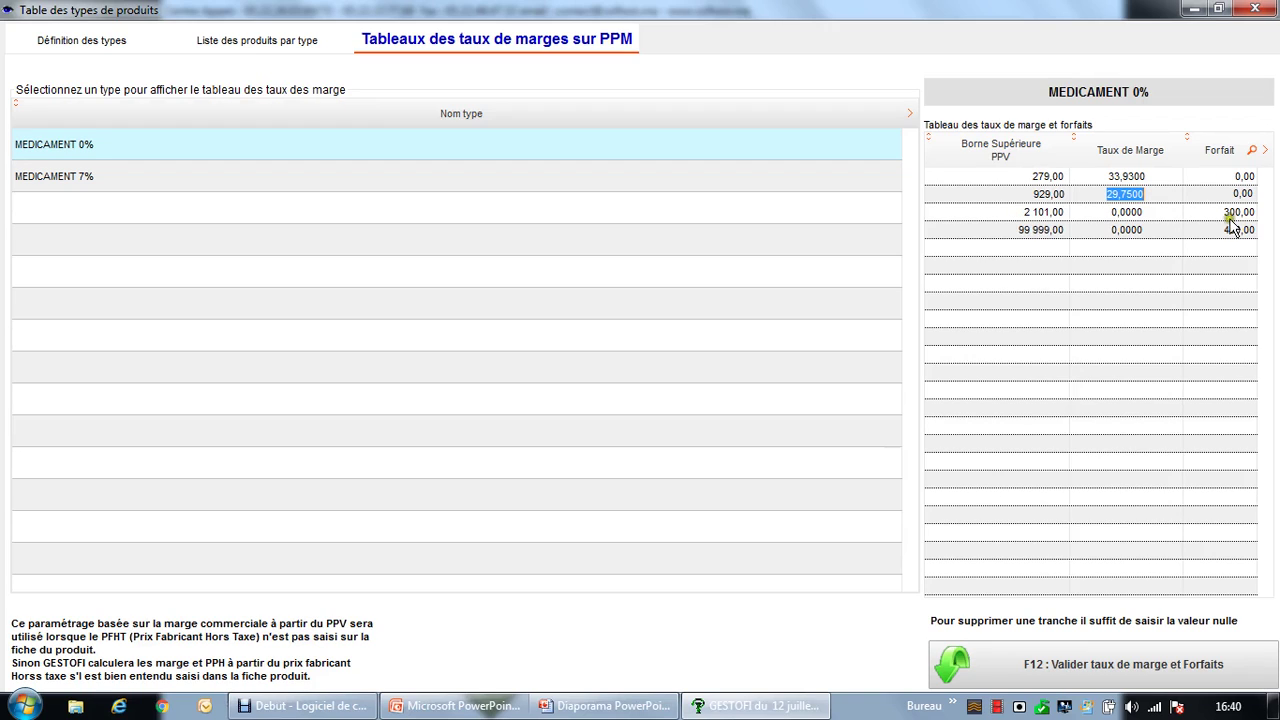
click(1043, 229)
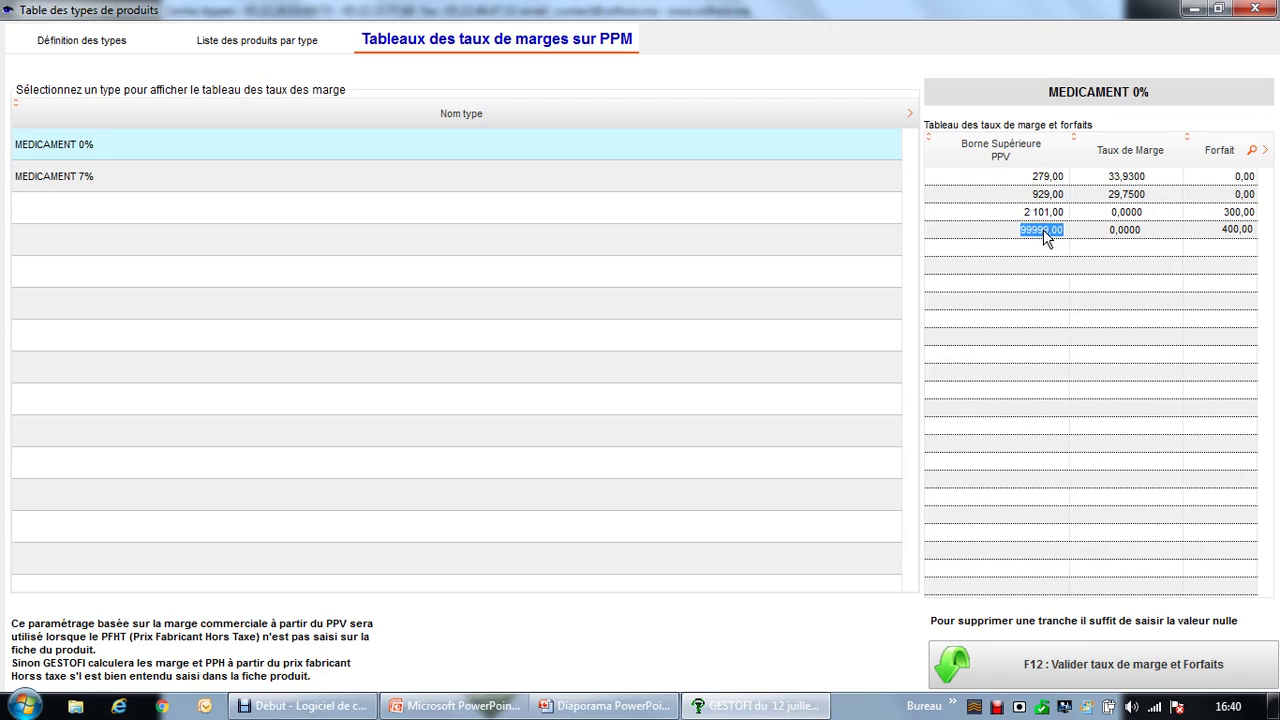
- Display the margin rates and fixed amounts for MEDICAMENT 7%, and close the product types table from the type definitions
click(629, 186)
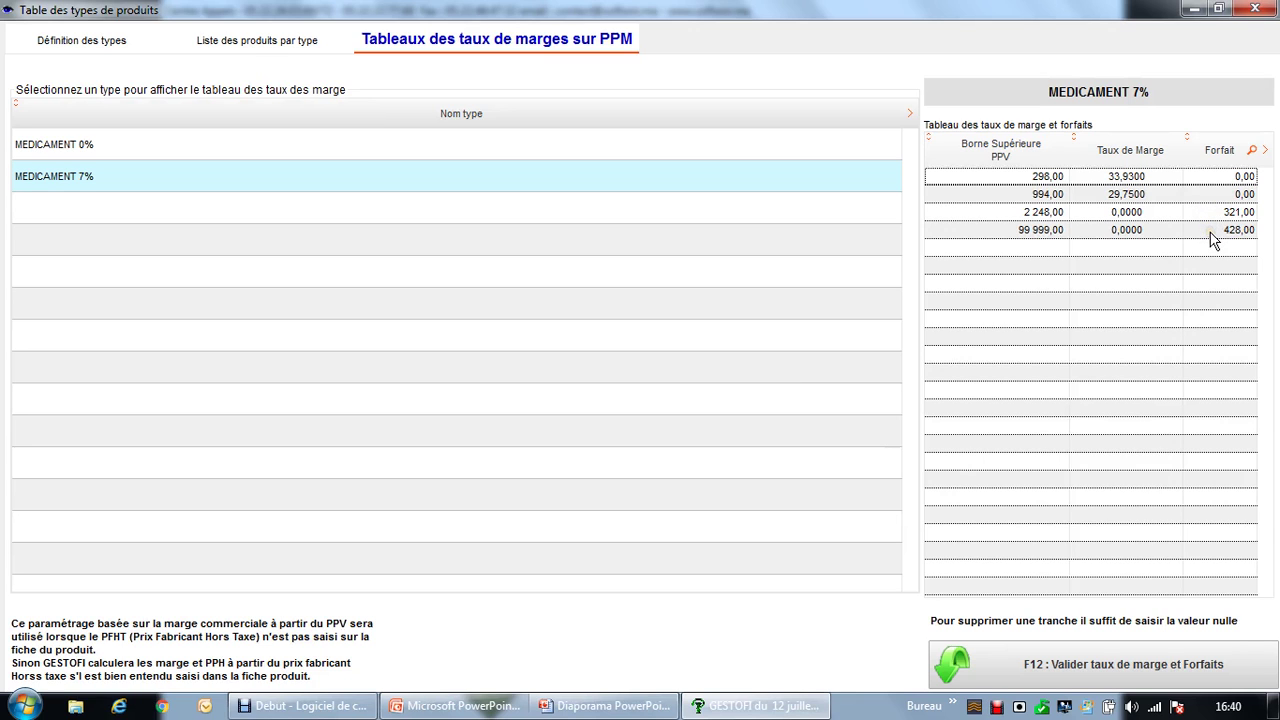
click(88, 44)
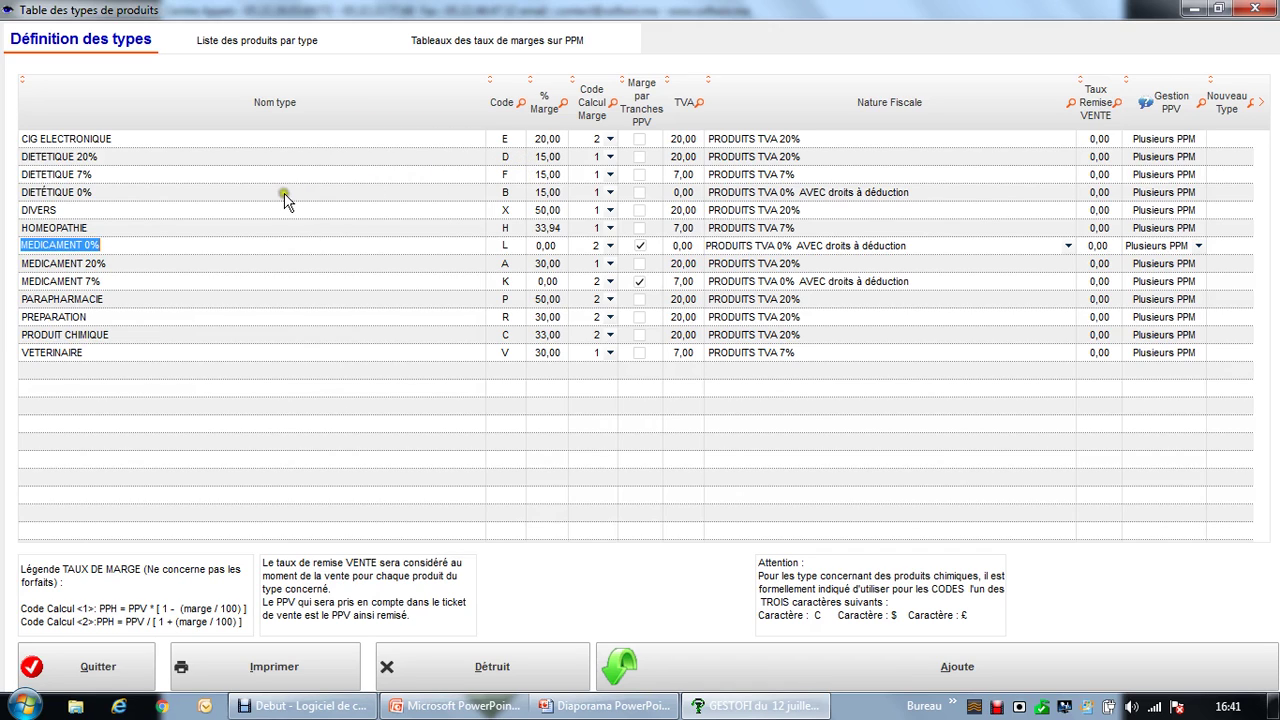
click(1254, 10)
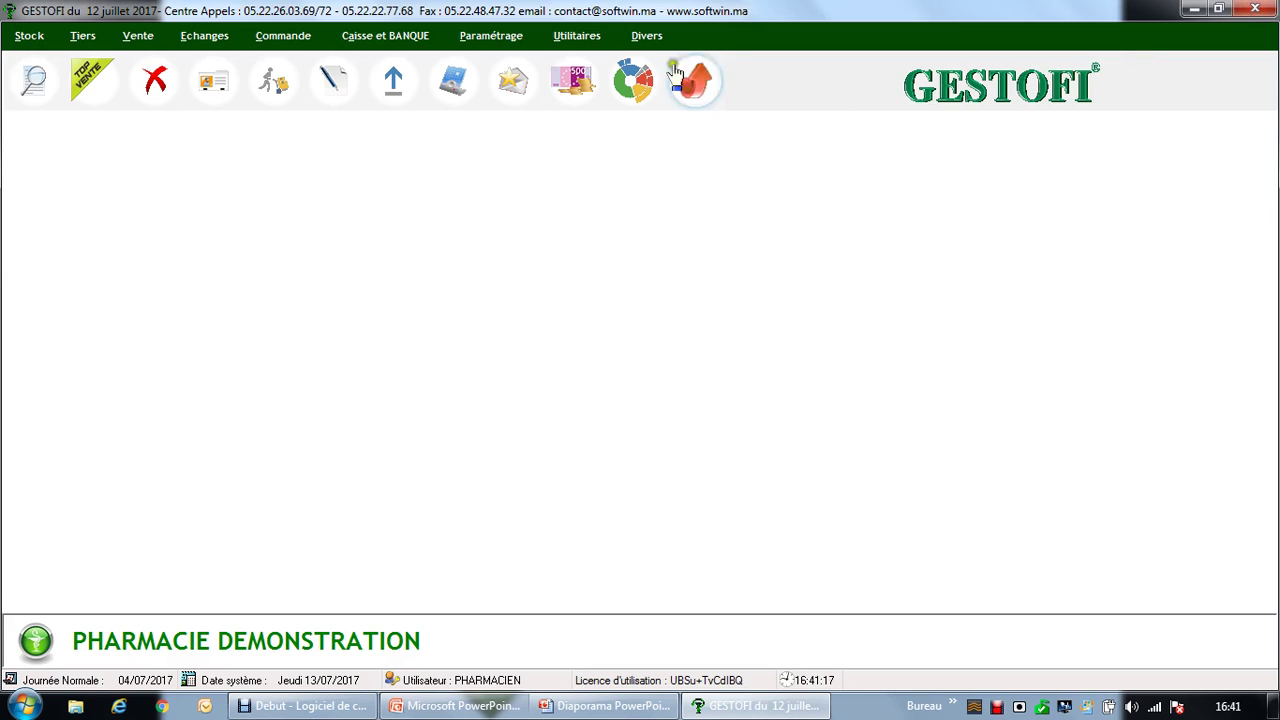
- Open the product shelves (rayons) table and select the ETAGERE ROC and FRIGO entries
click(462, 38)
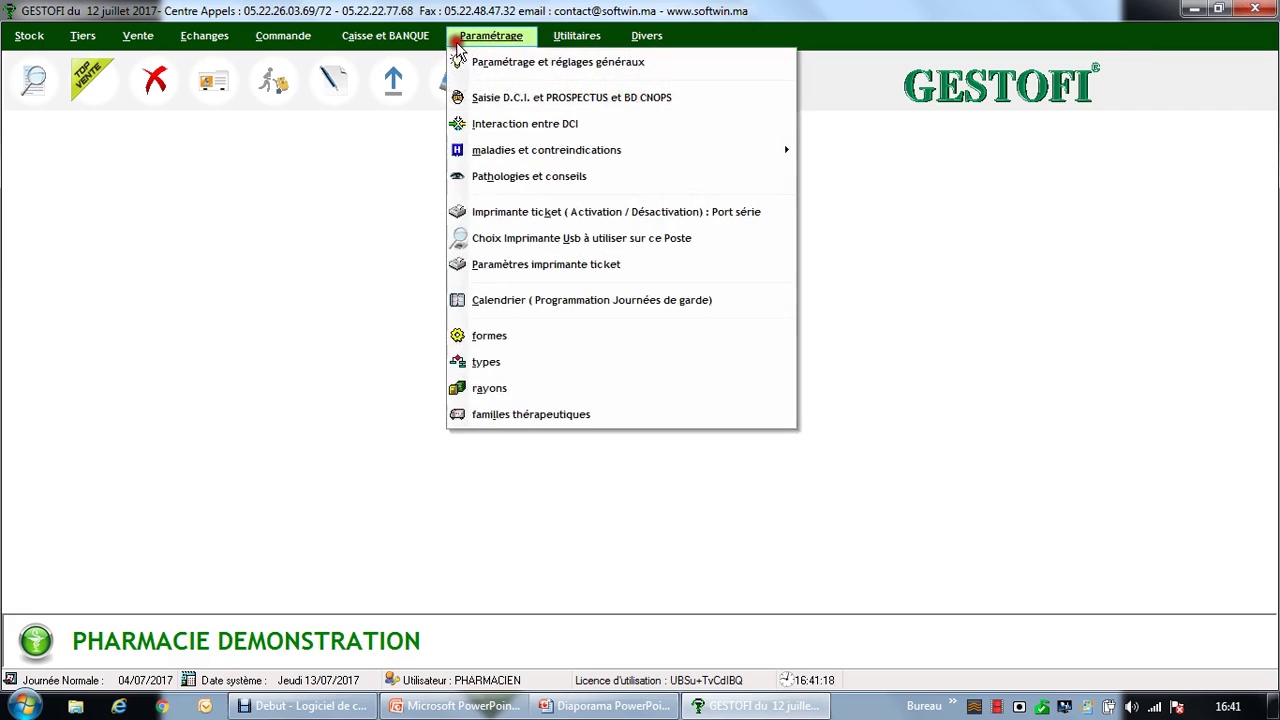
click(580, 393)
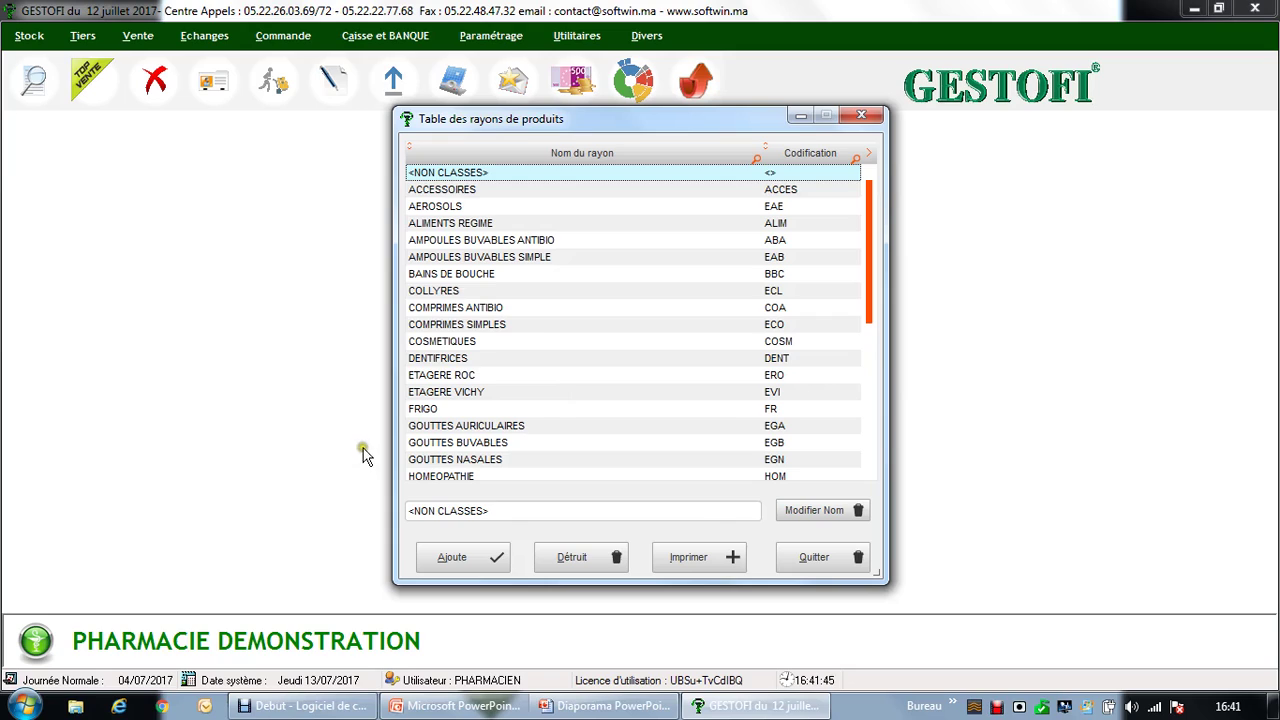
click(435, 378)
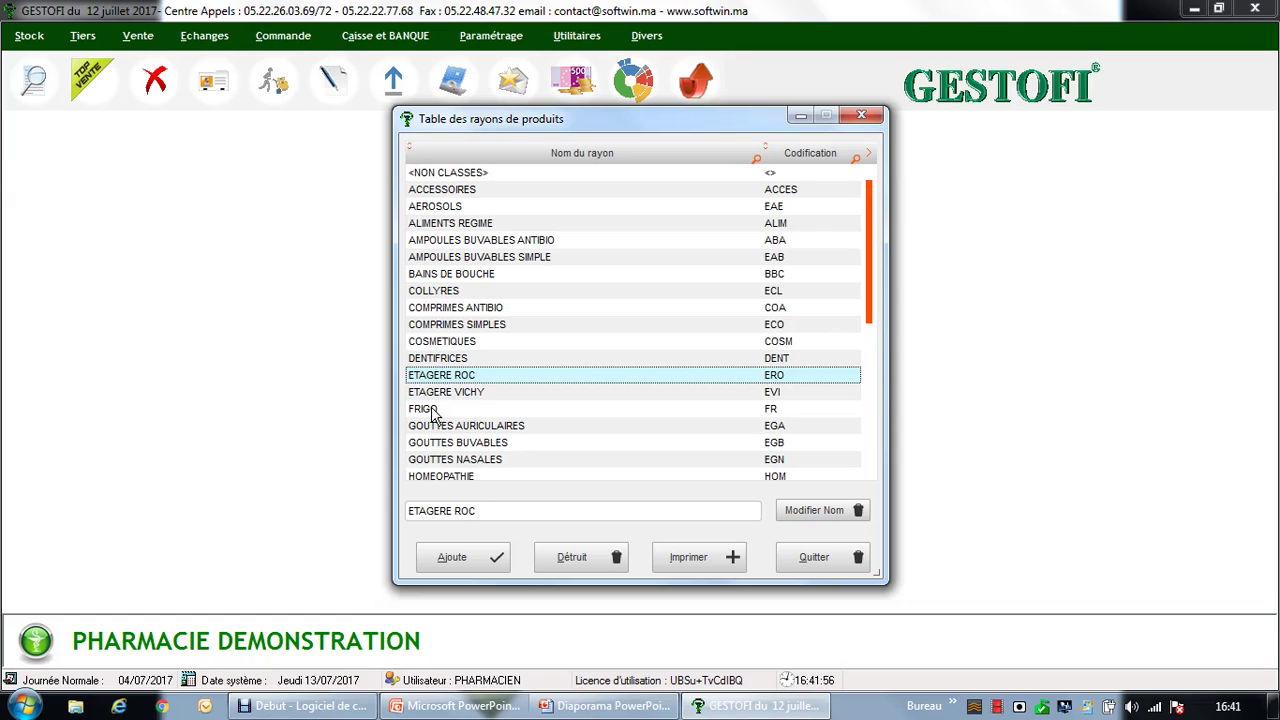
click(432, 411)
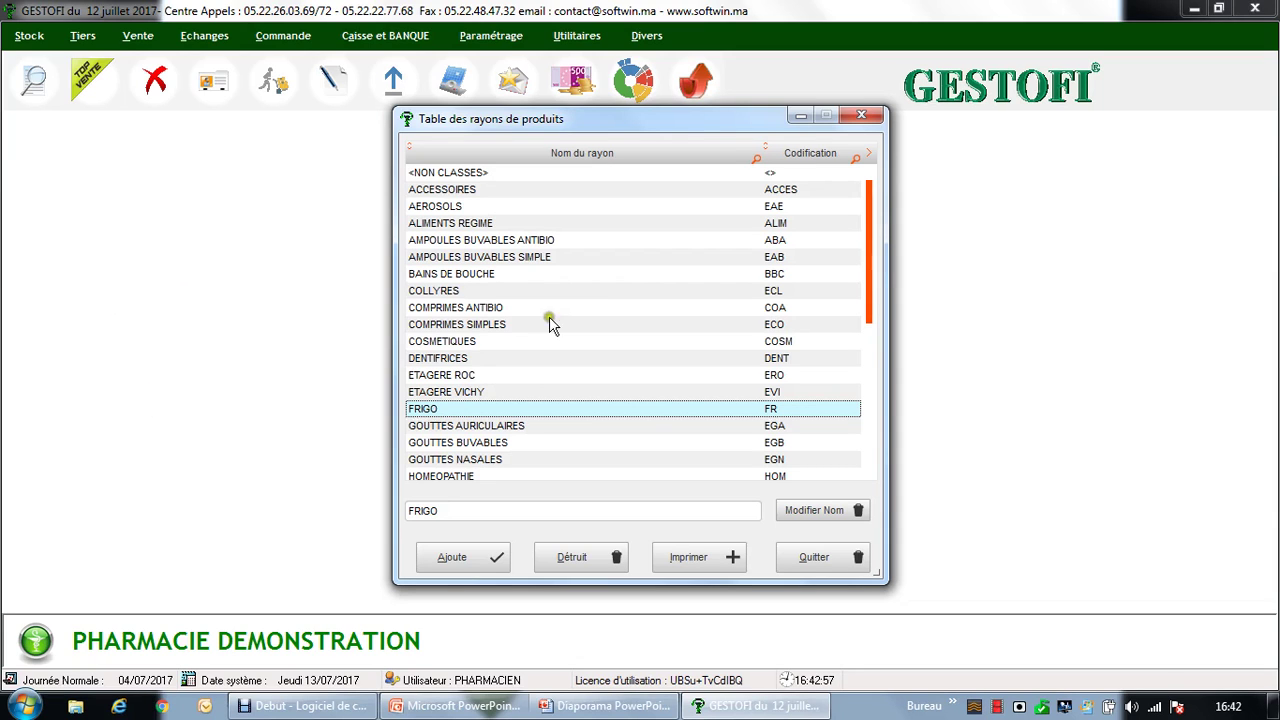
- Search the shelf names for COMPRIMES ANTIBIO and select that entry, followed by COMPRIMES SIMPLES
scroll(560, 326, down, 4)
scroll(562, 326, up, 1)
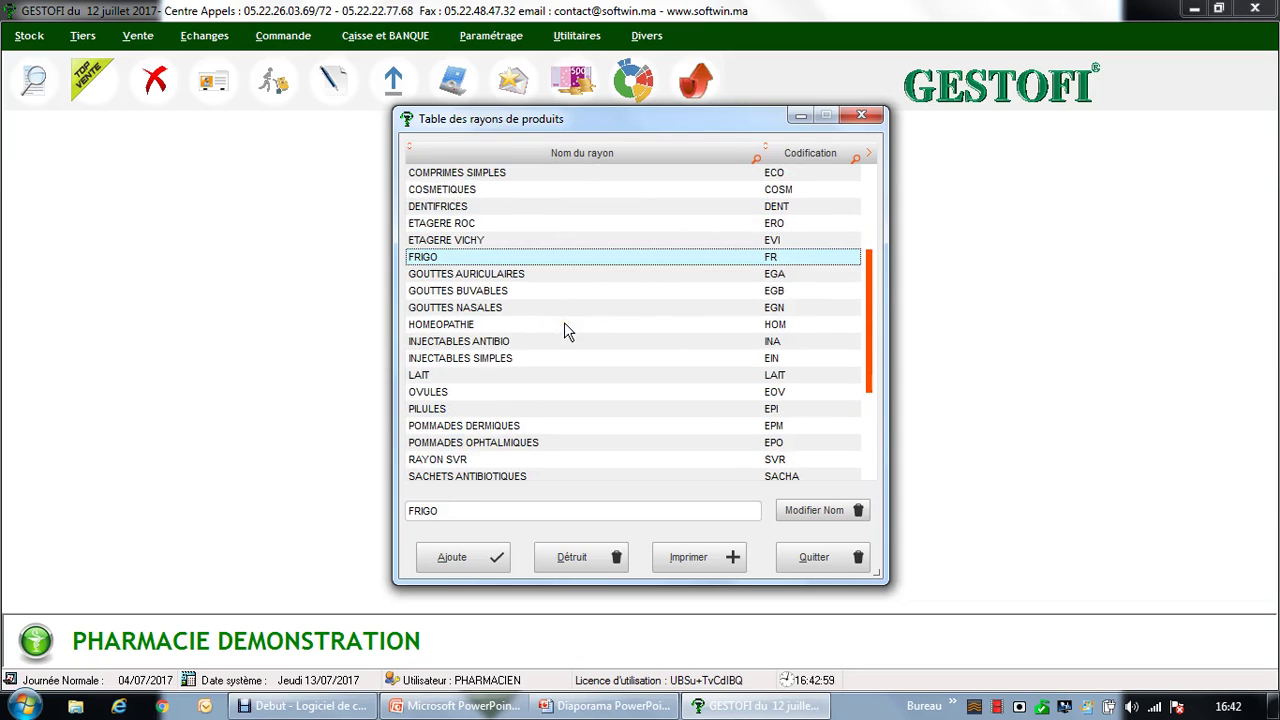
click(759, 161)
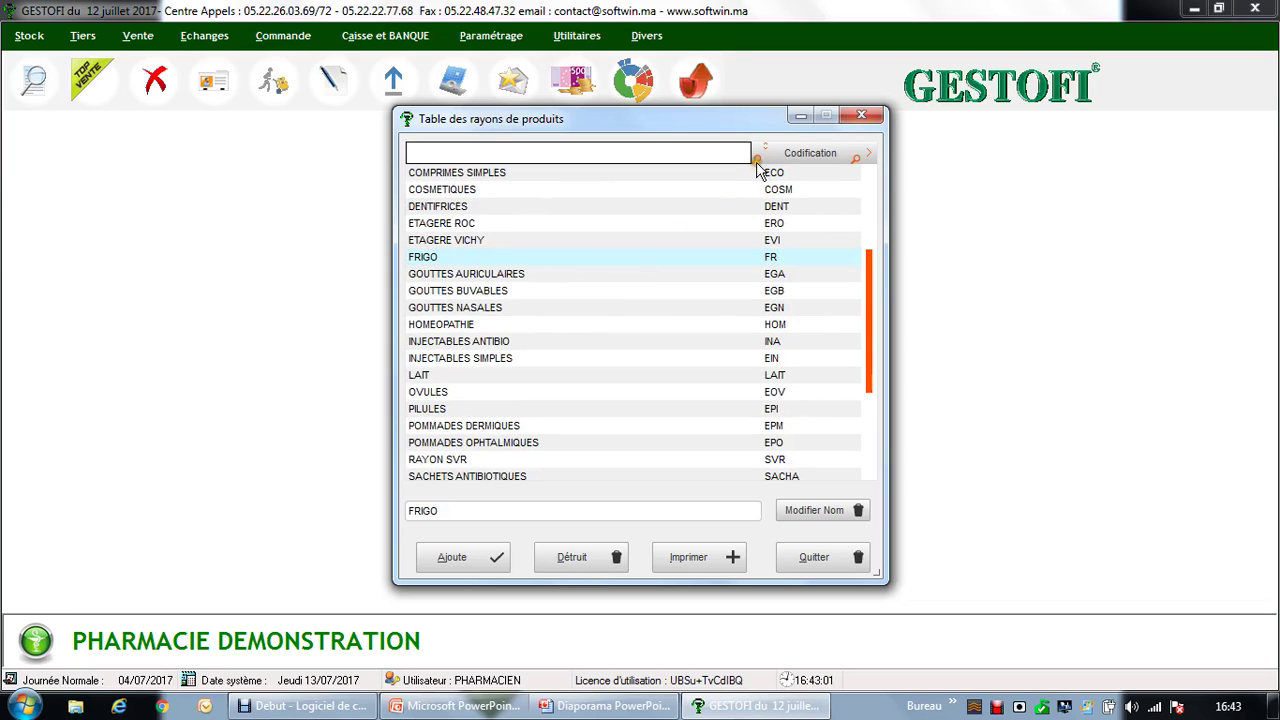
text(COMPRIMES ANTIBIO)
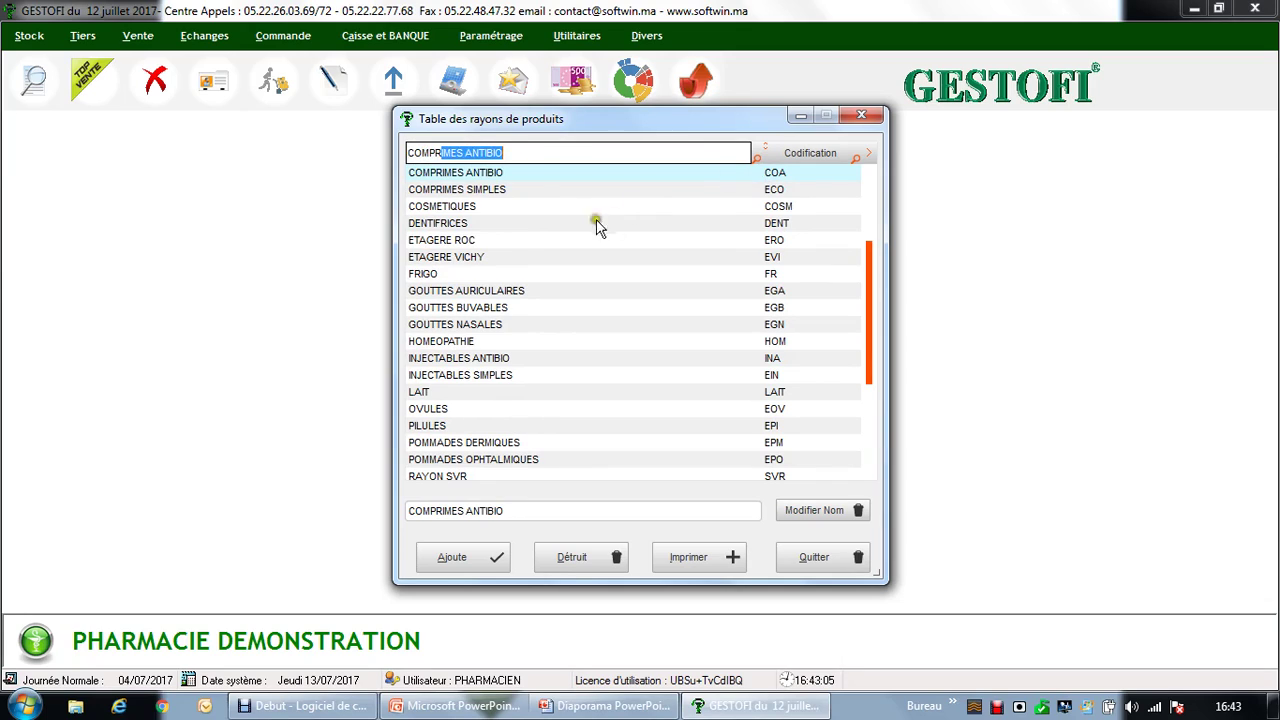
click(517, 189)
click(517, 173)
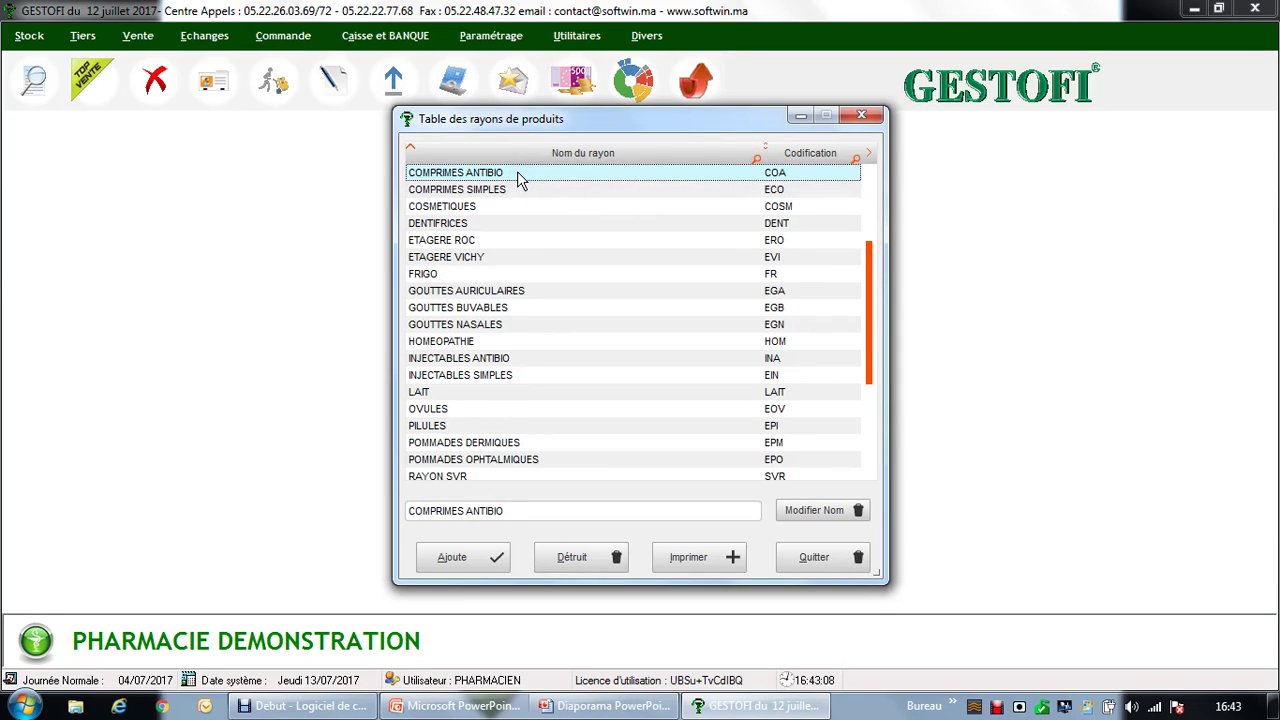
click(541, 190)
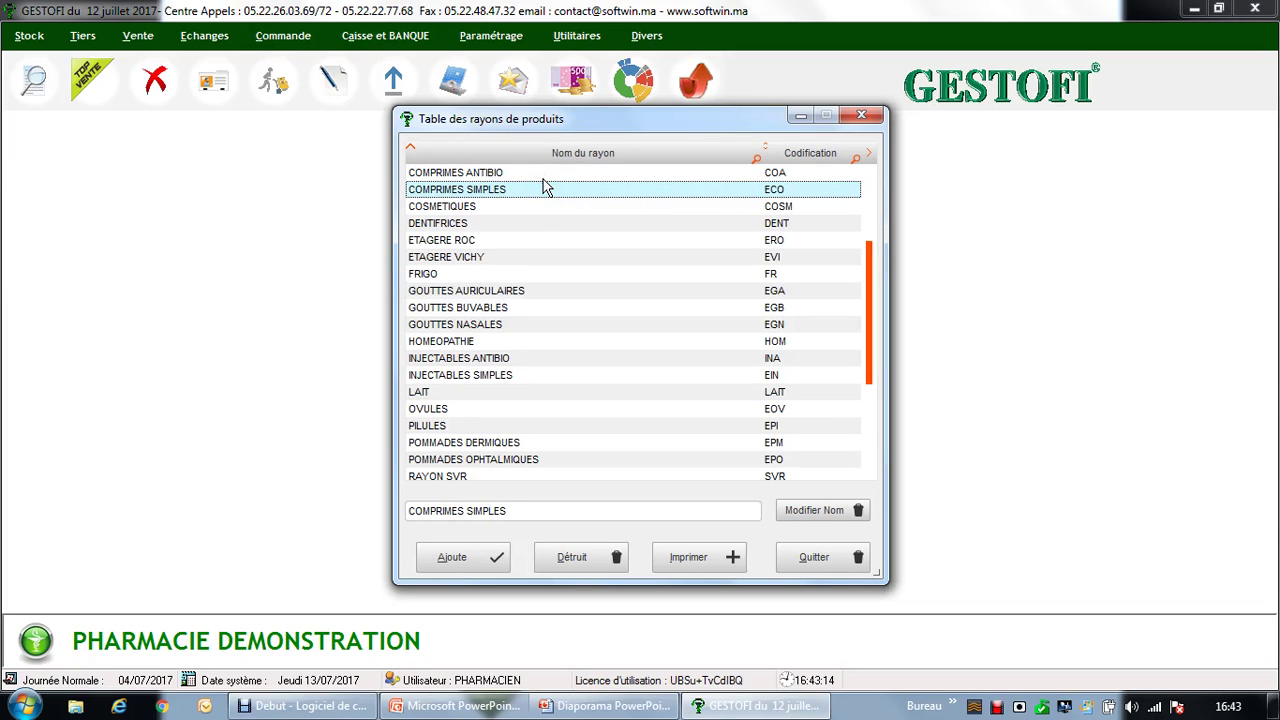
- Select COMPRIMES ANTIBIO and COMPRIMES SIMPLES once more in the shelves table and close the table
click(543, 174)
click(543, 190)
click(855, 121)
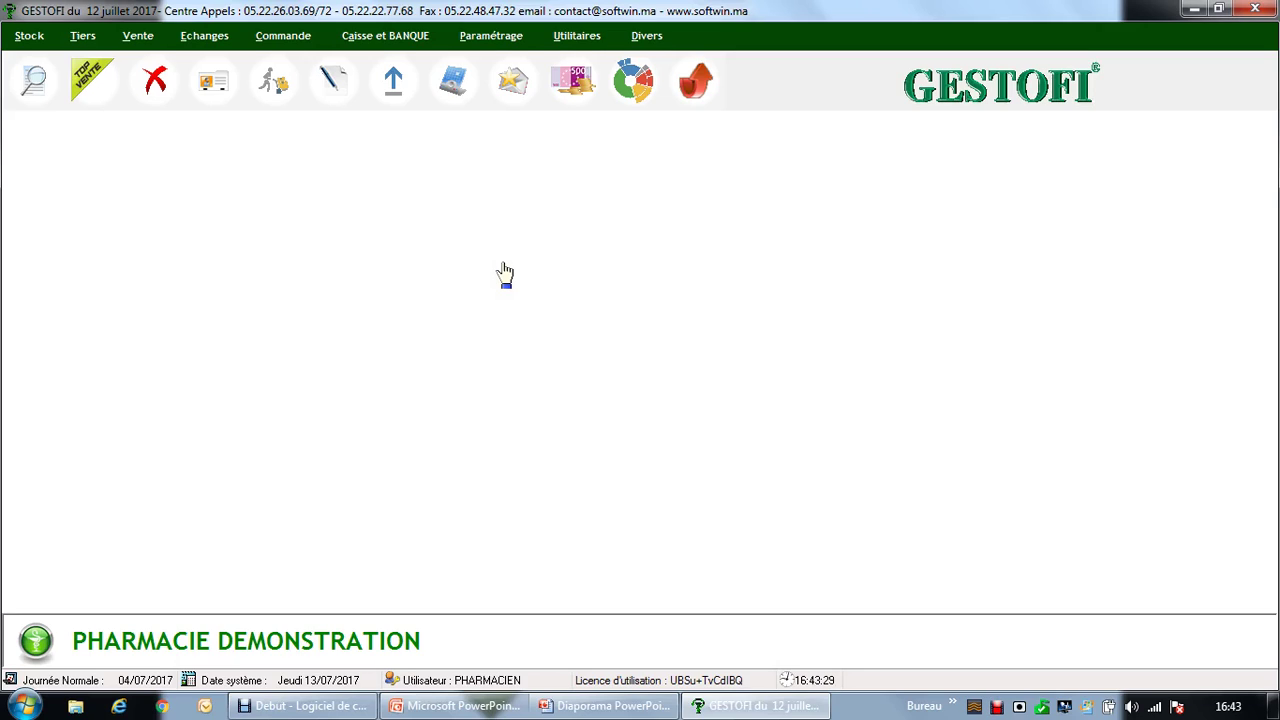
- Open the stock record consultation and look up the product ASPEGIC 1000 INJ / 6 AMP
click(128, 170)
click(34, 79)
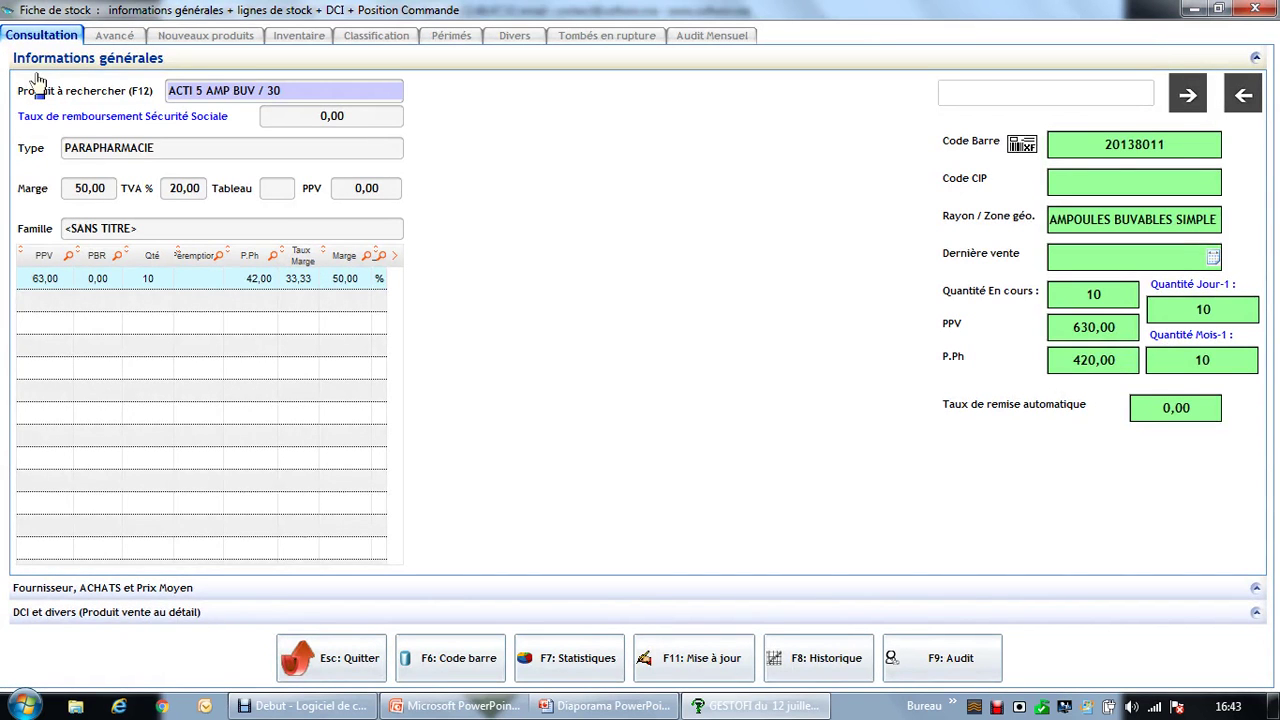
click(300, 92)
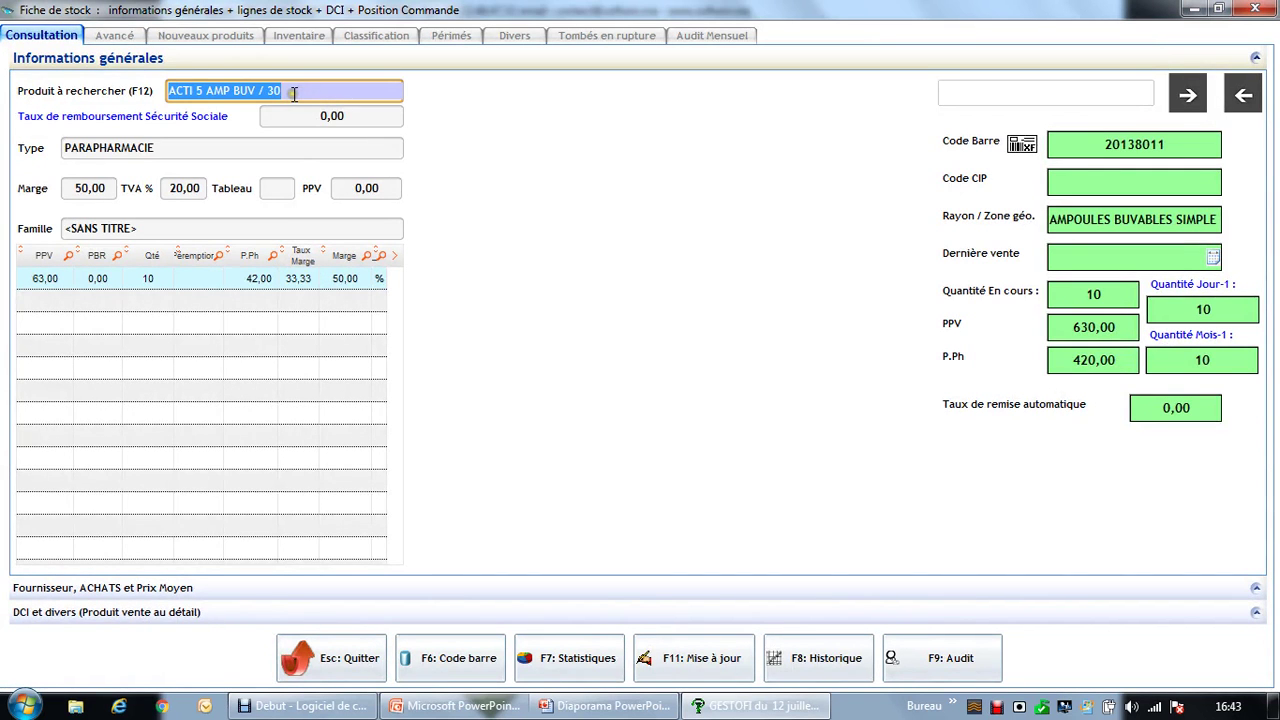
text(S)
key(BackSpace)
text(AS)
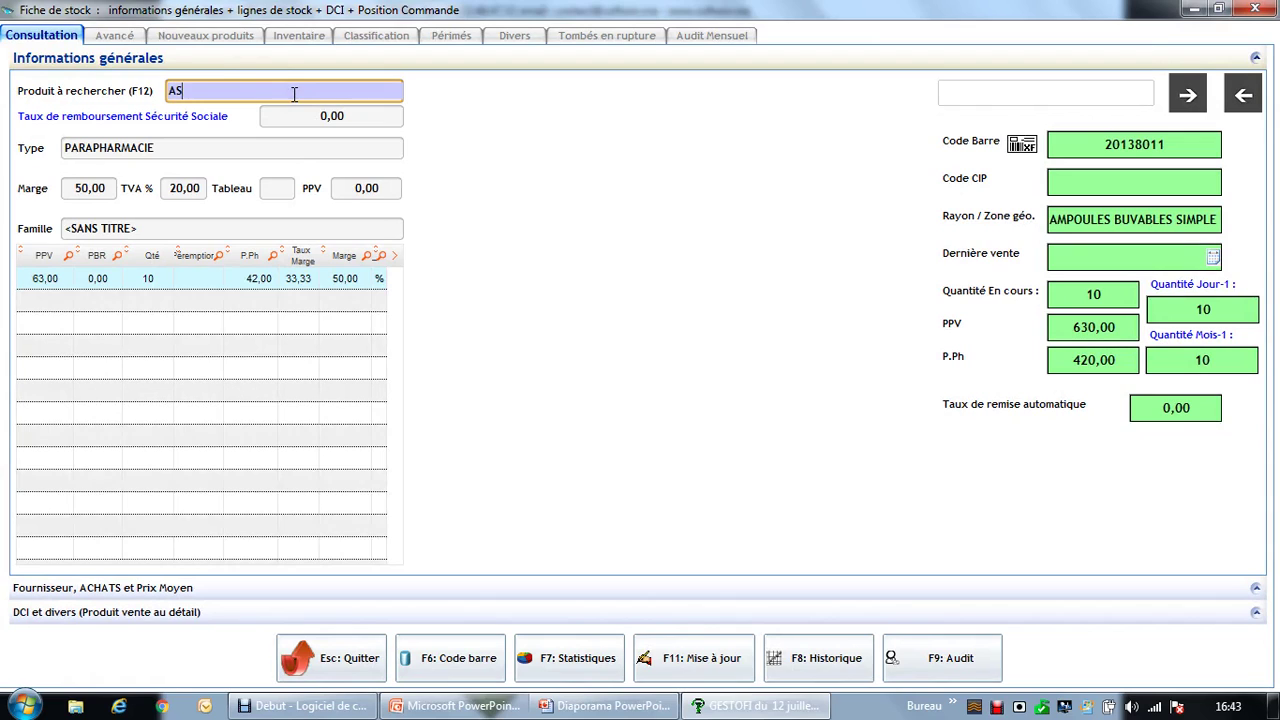
text(PEGI)
key(Down)
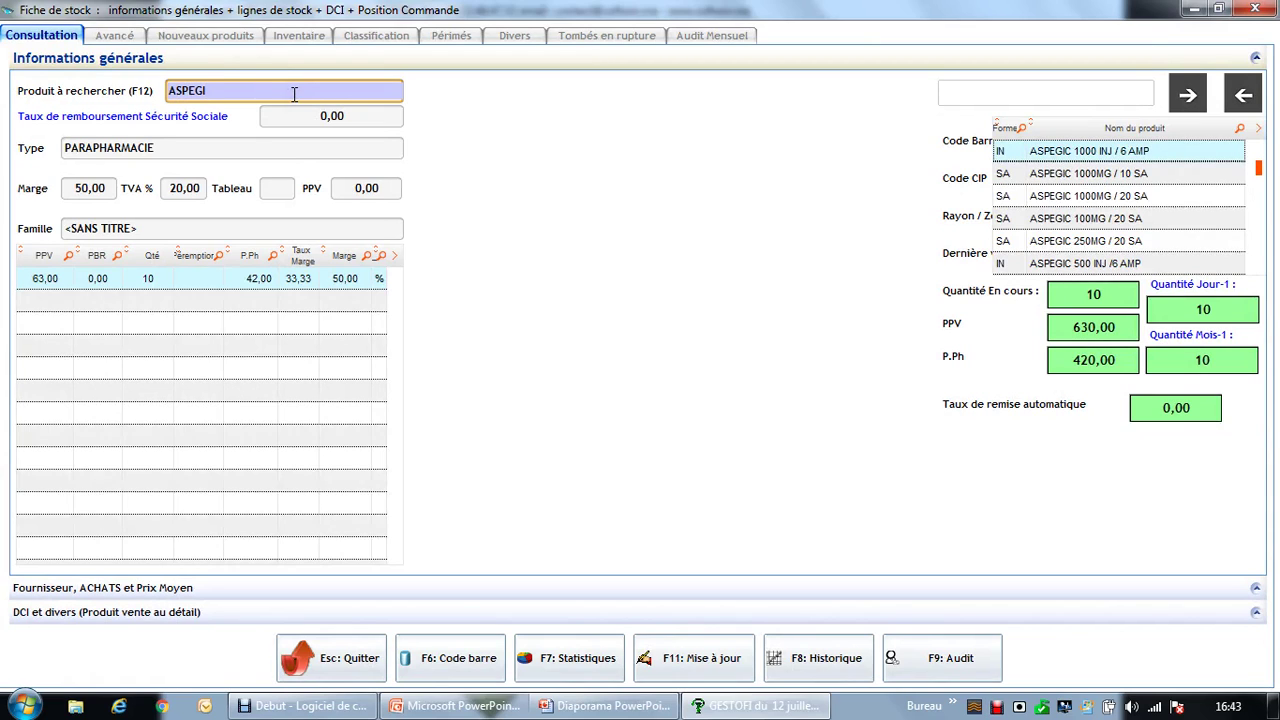
key(Return)
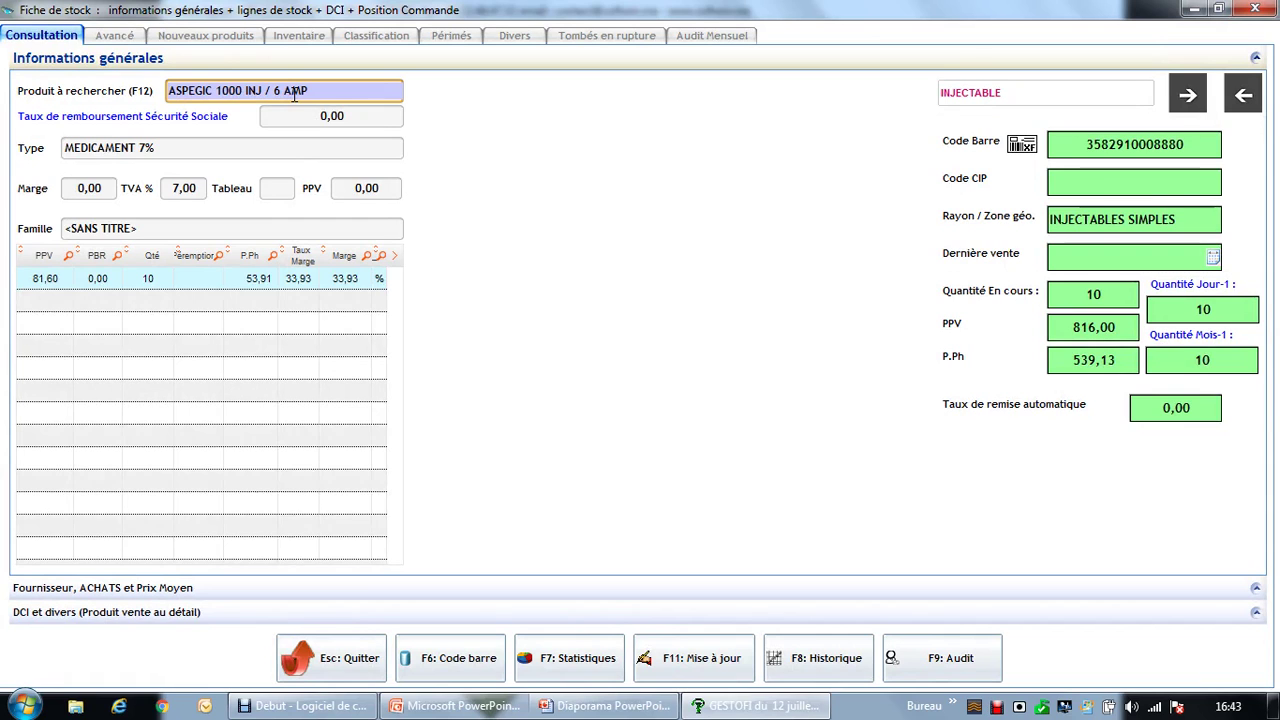
- Open the update form for ASPEGIC 1000 INJ / 6 AMP and examine its form, therapeutic family and type fields
click(682, 668)
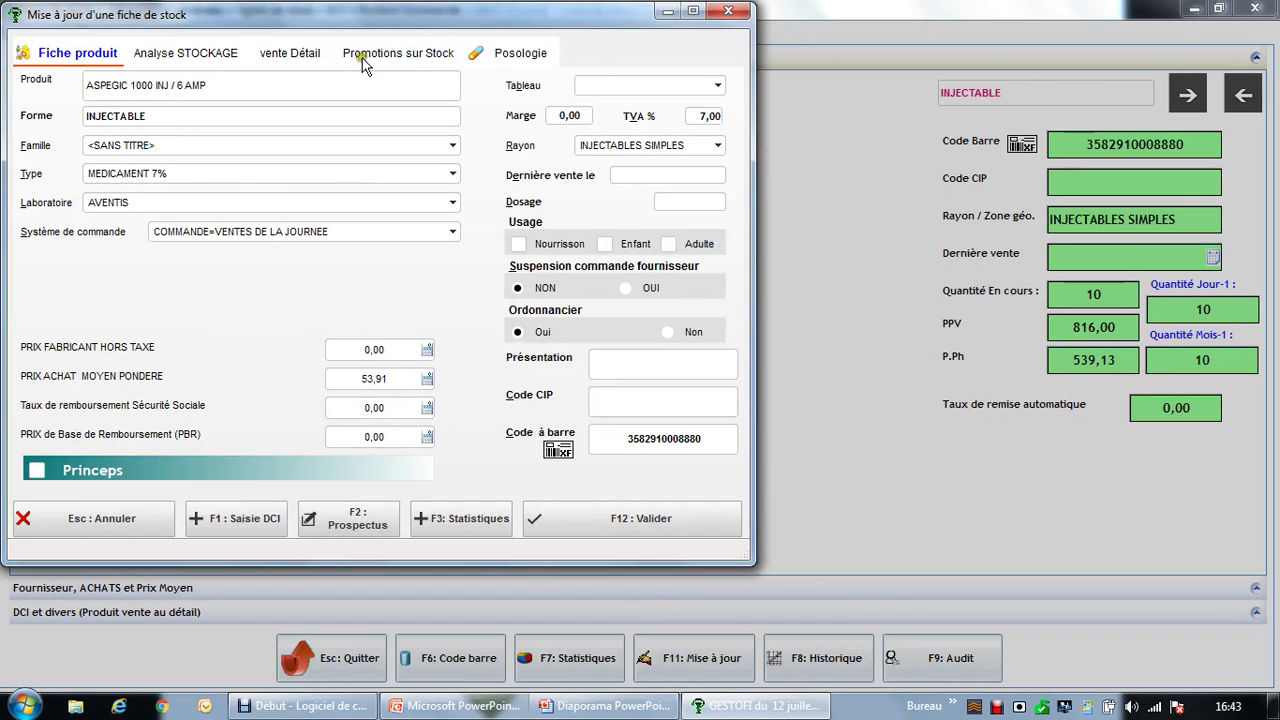
drag(406, 20, 612, 150)
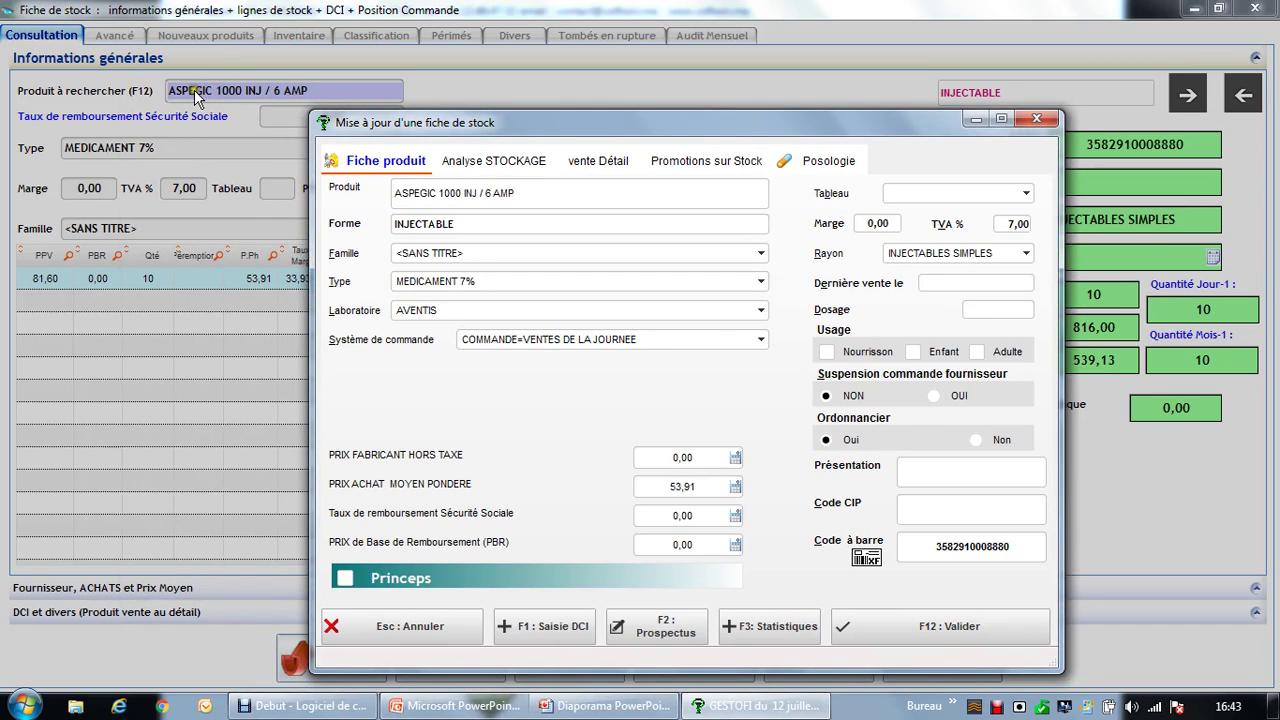
click(452, 229)
click(455, 229)
click(460, 255)
click(462, 256)
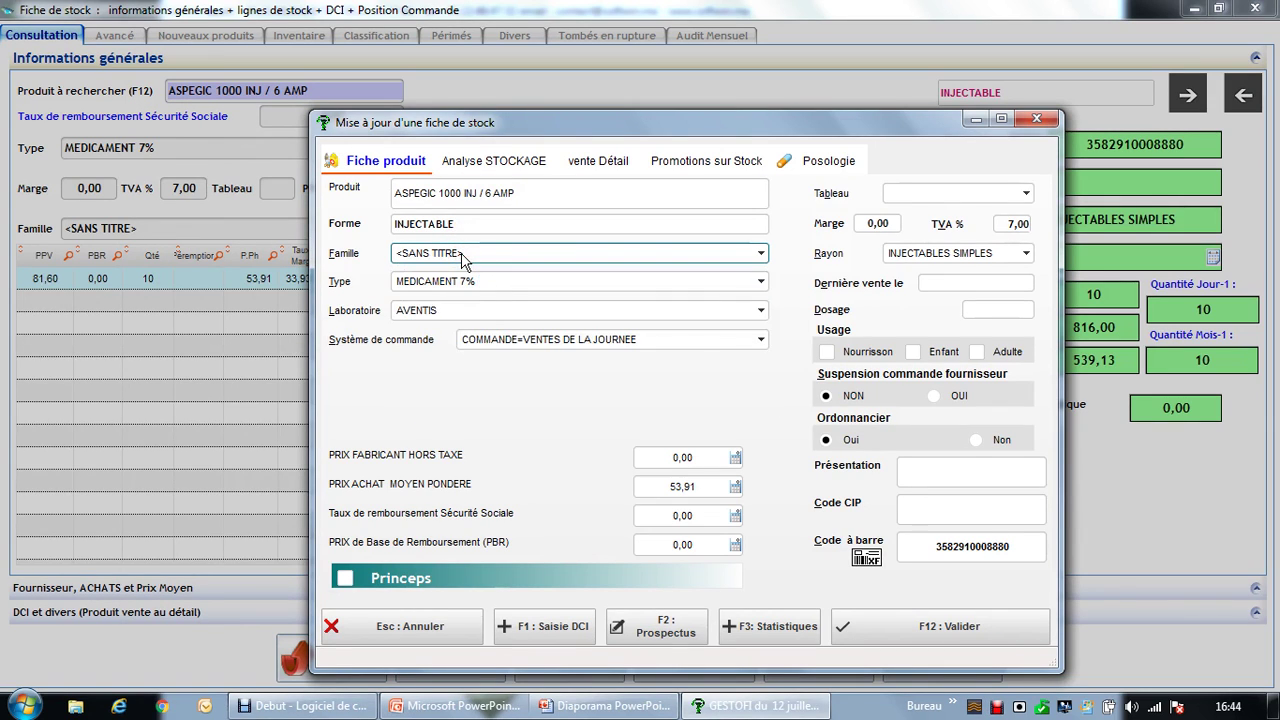
click(462, 256)
click(462, 256)
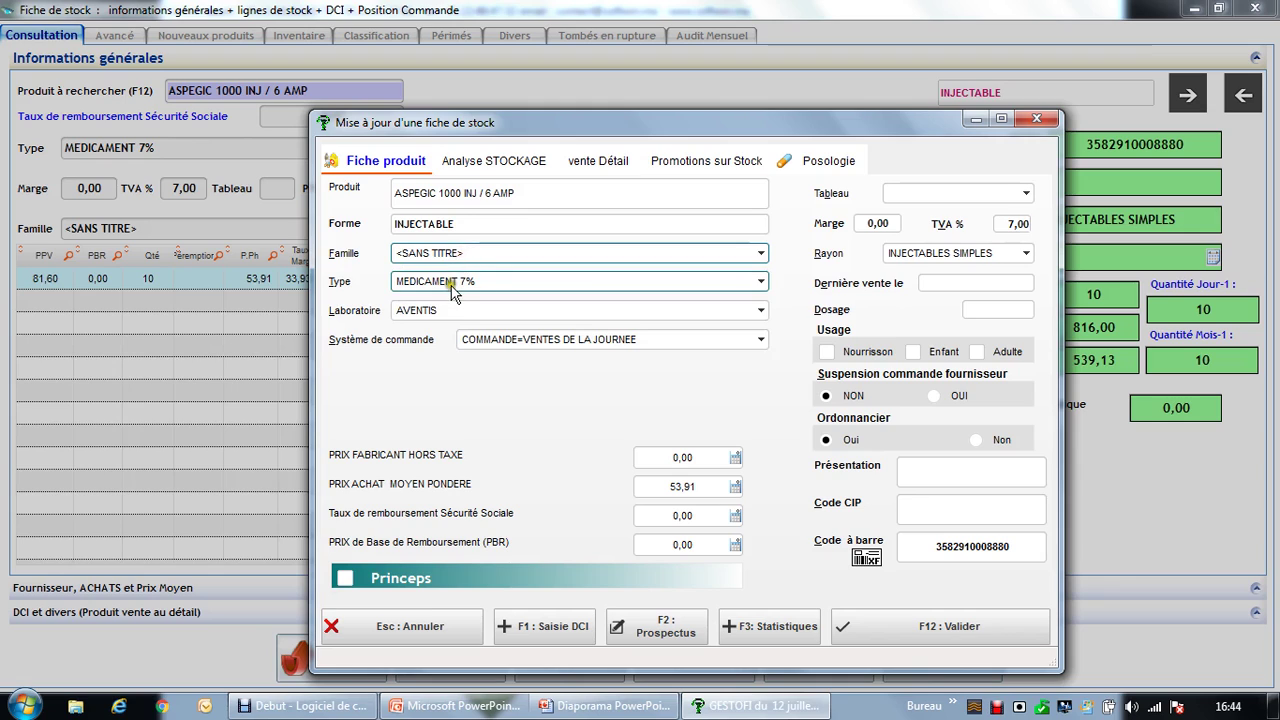
- Try the INJECTABLES ANTIBIO shelf for the ASPEGIC product, cancel the record update and close the stock record
click(908, 256)
click(908, 256)
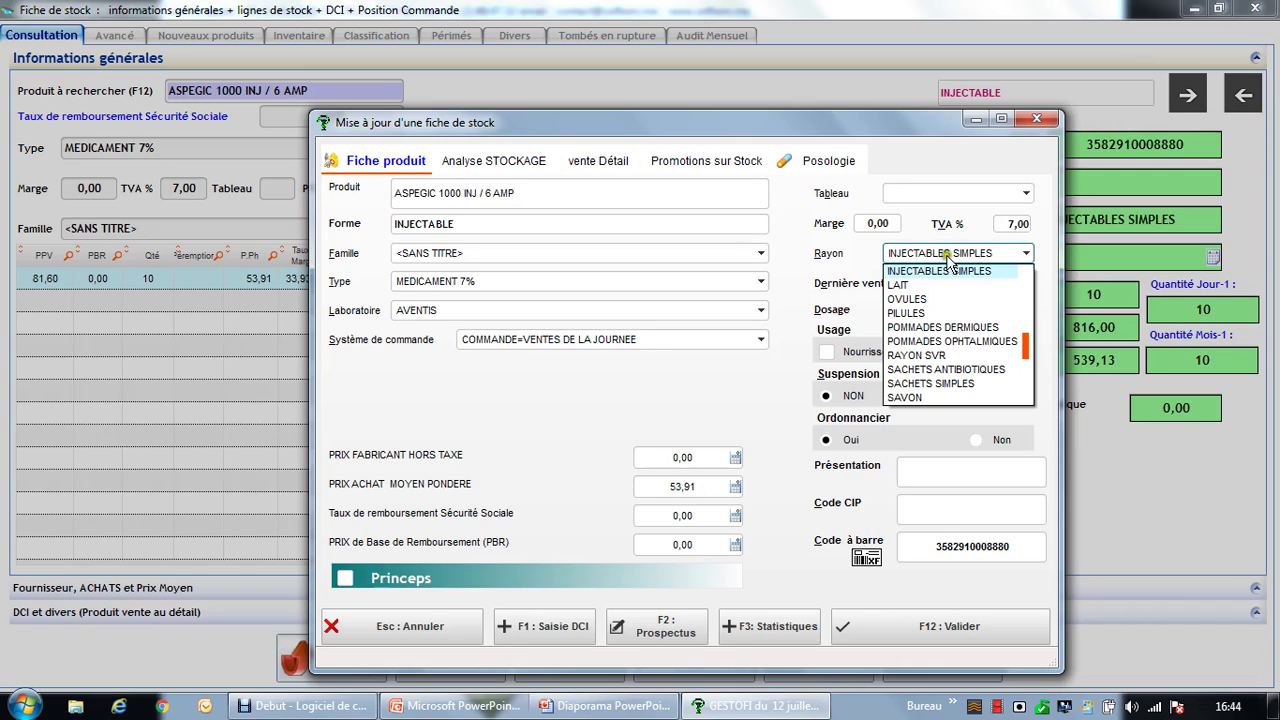
click(1009, 313)
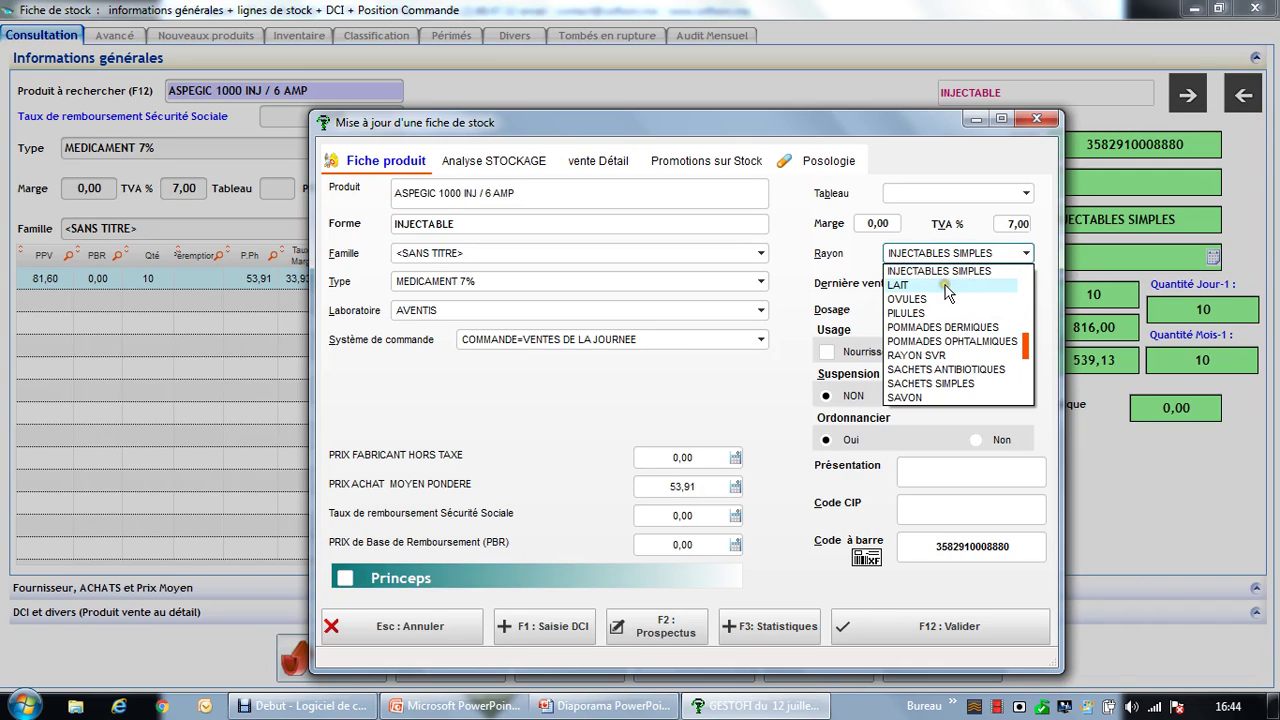
scroll(948, 292, up, 1)
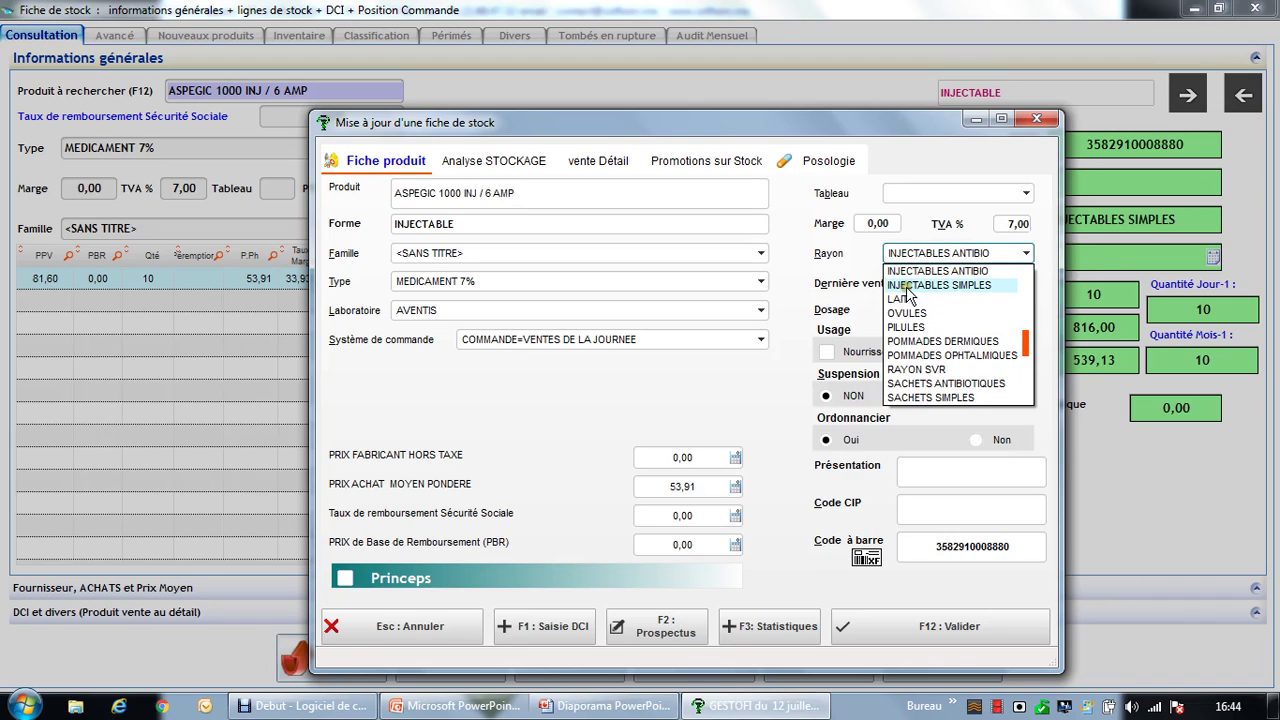
click(799, 279)
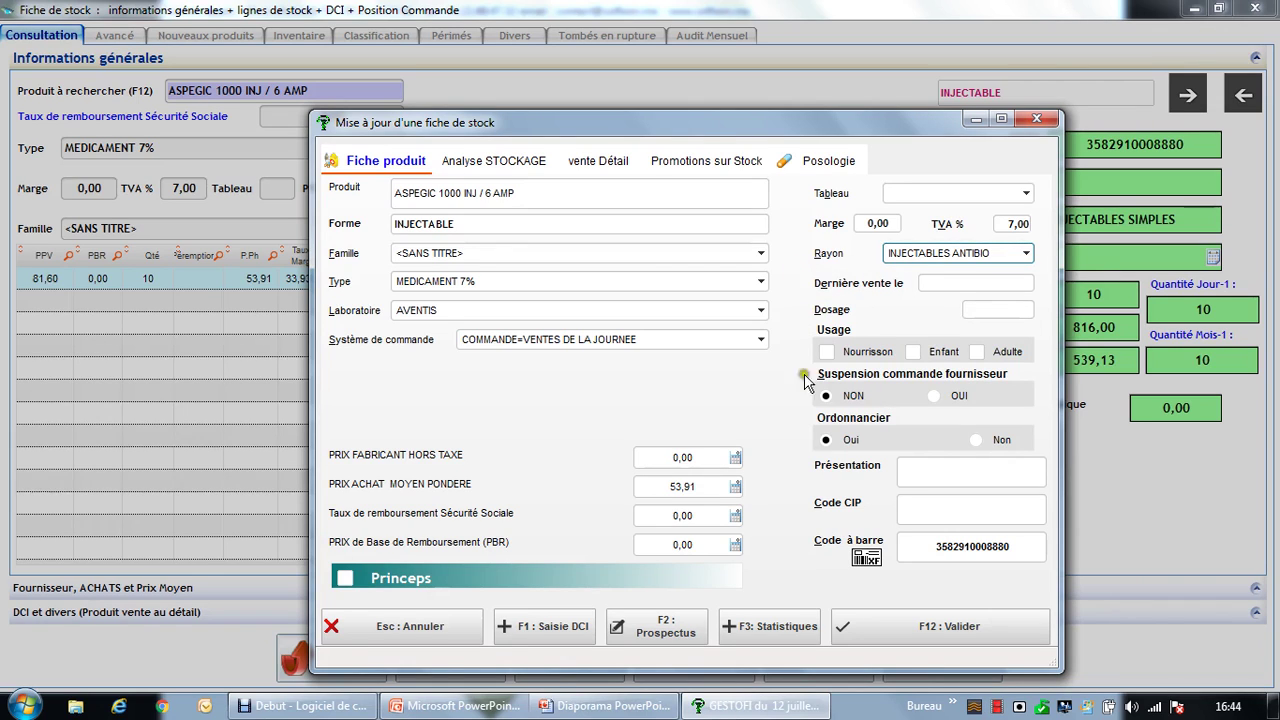
click(467, 625)
click(1035, 121)
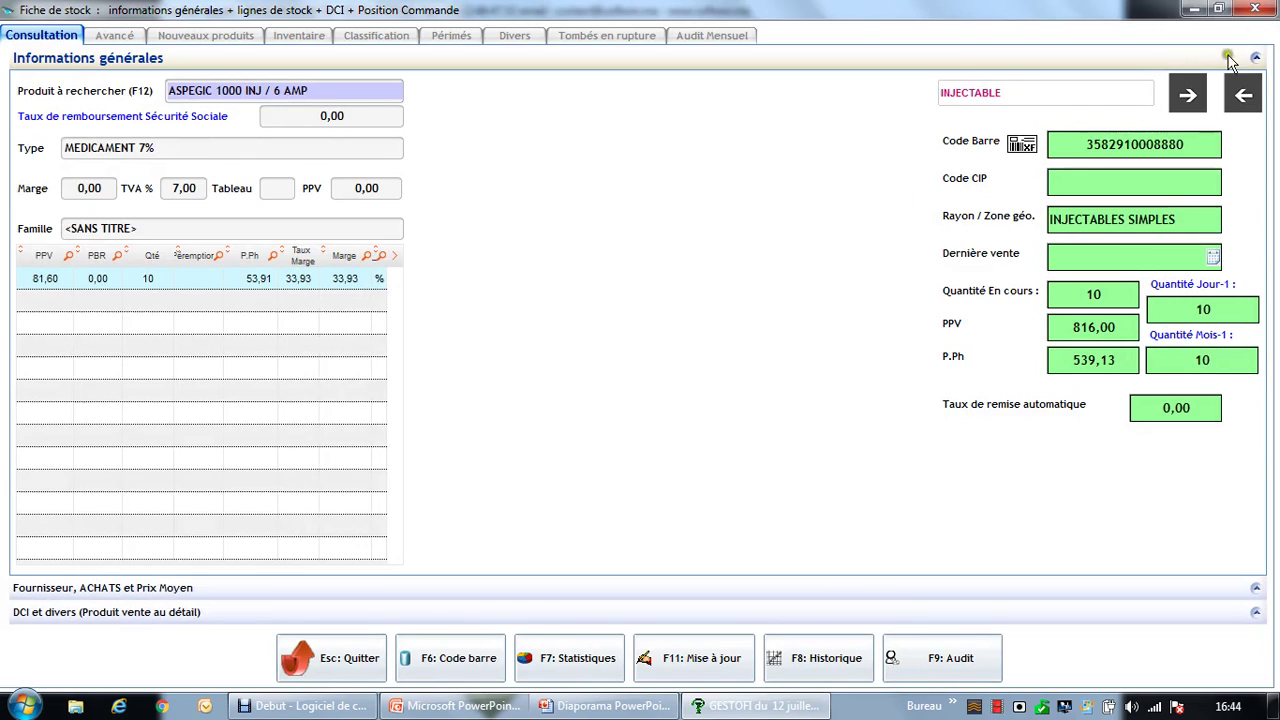
click(1256, 10)
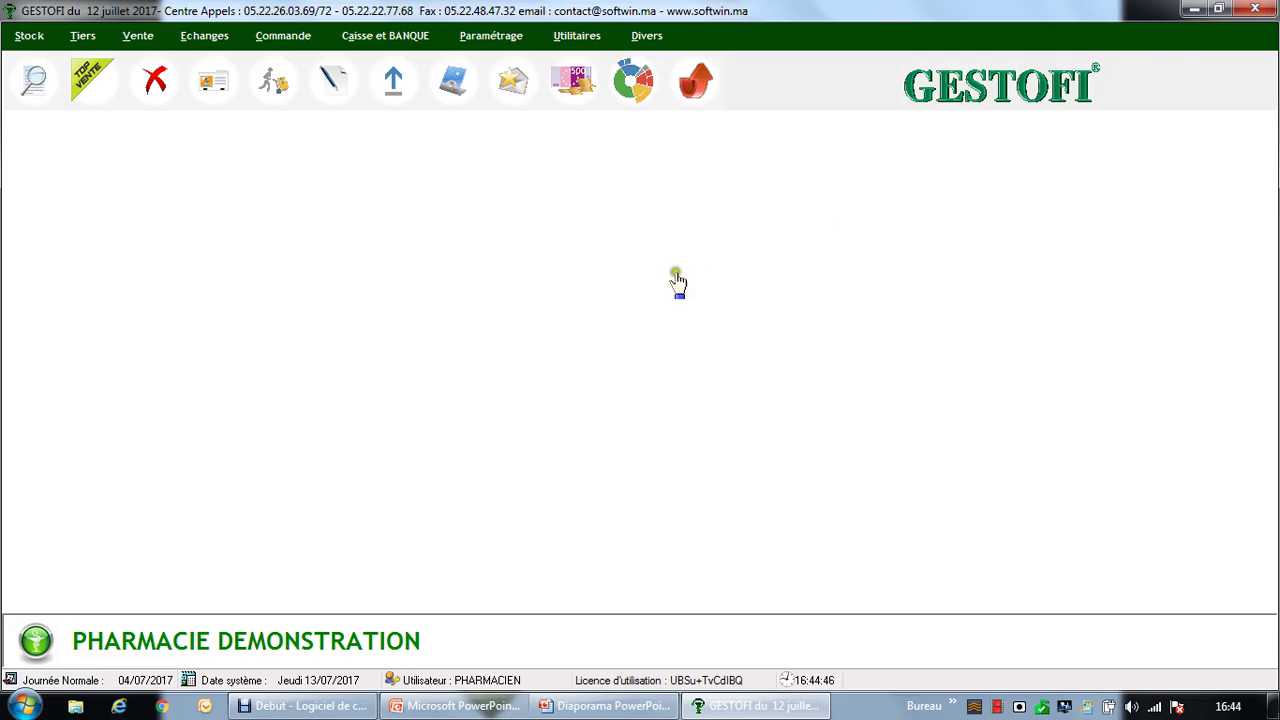
- Open the therapeutic families table, go through entries such as ANTIBIO _CEPHALO, ANTIBIO _DIVERS and ANTIBIO _MACROLIDES, and close the table
click(490, 35)
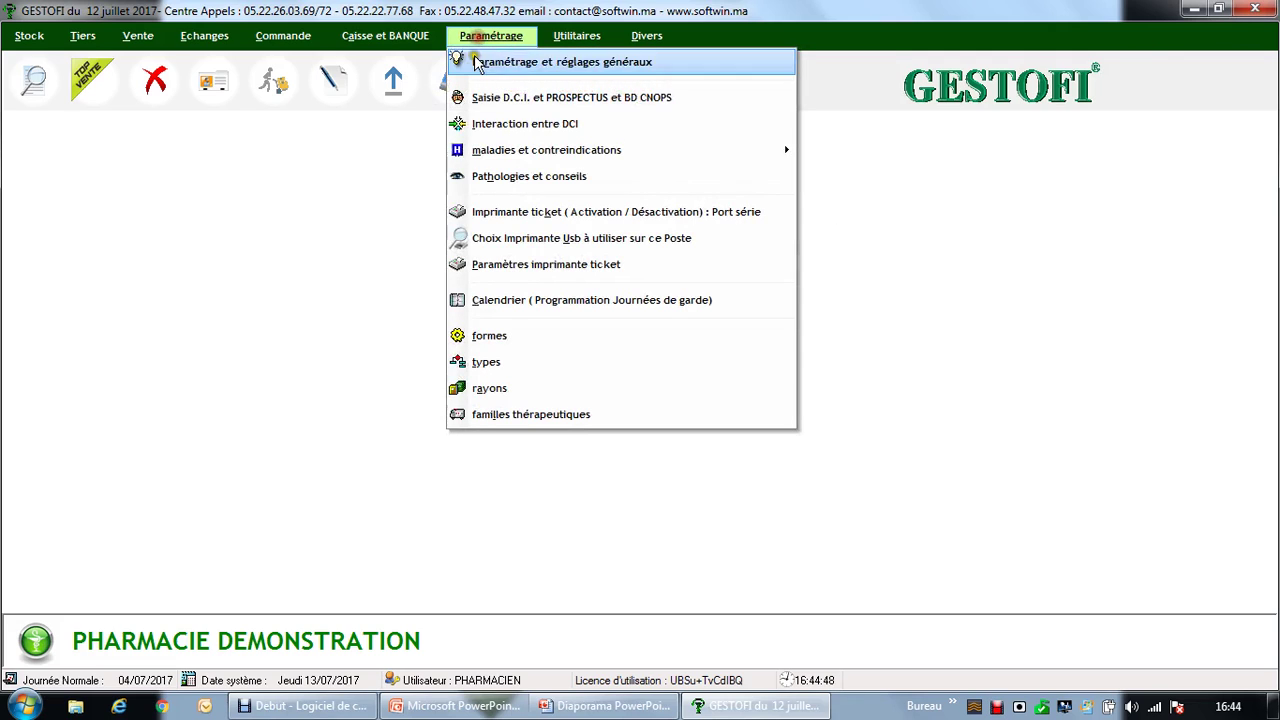
click(518, 414)
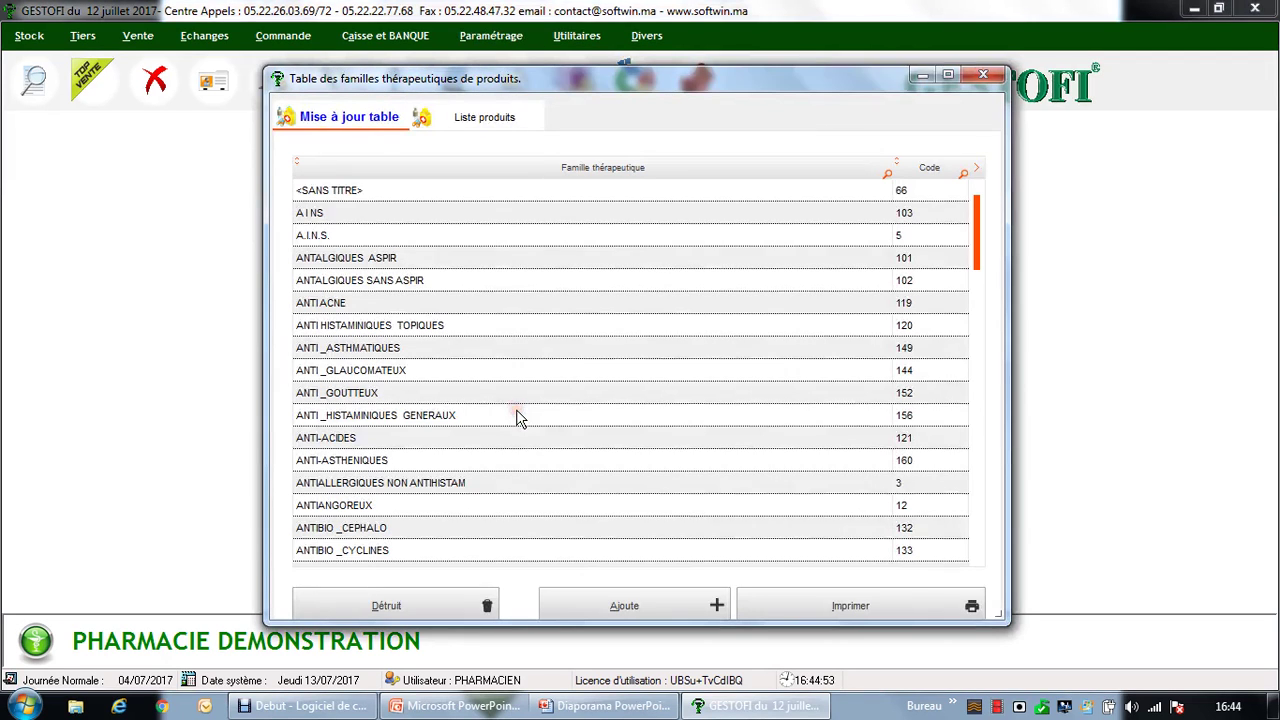
click(518, 418)
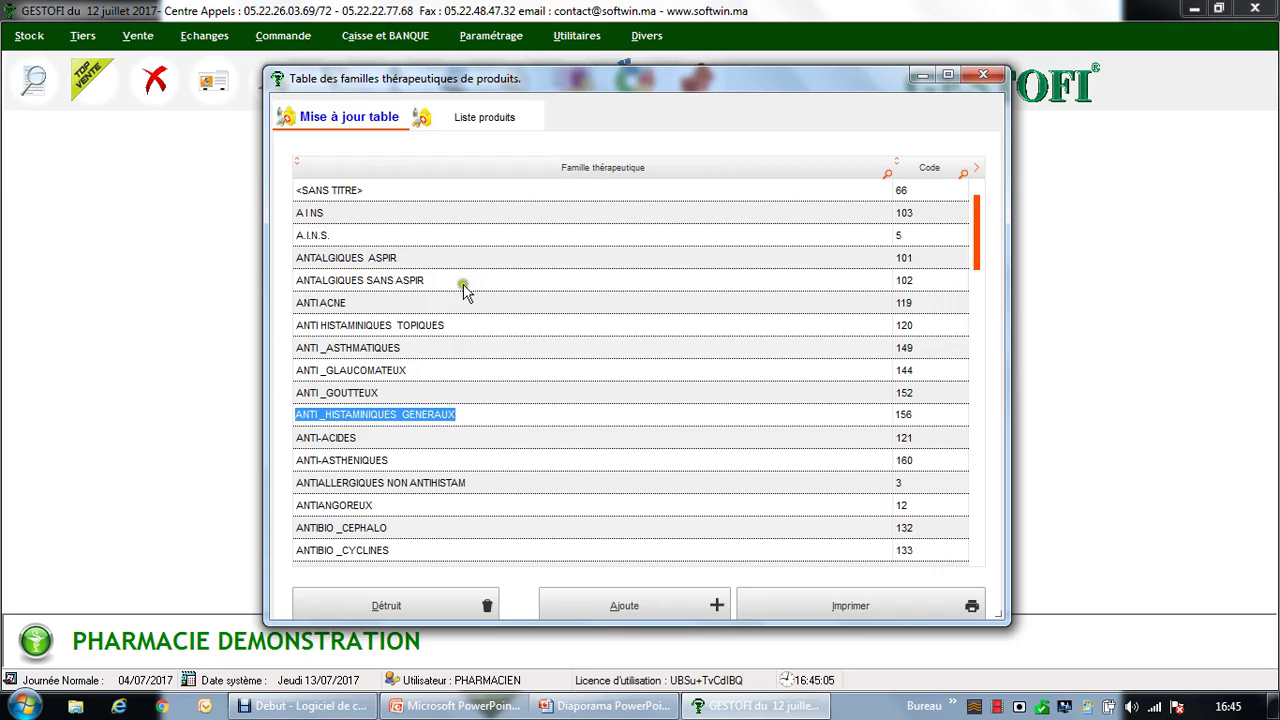
click(367, 528)
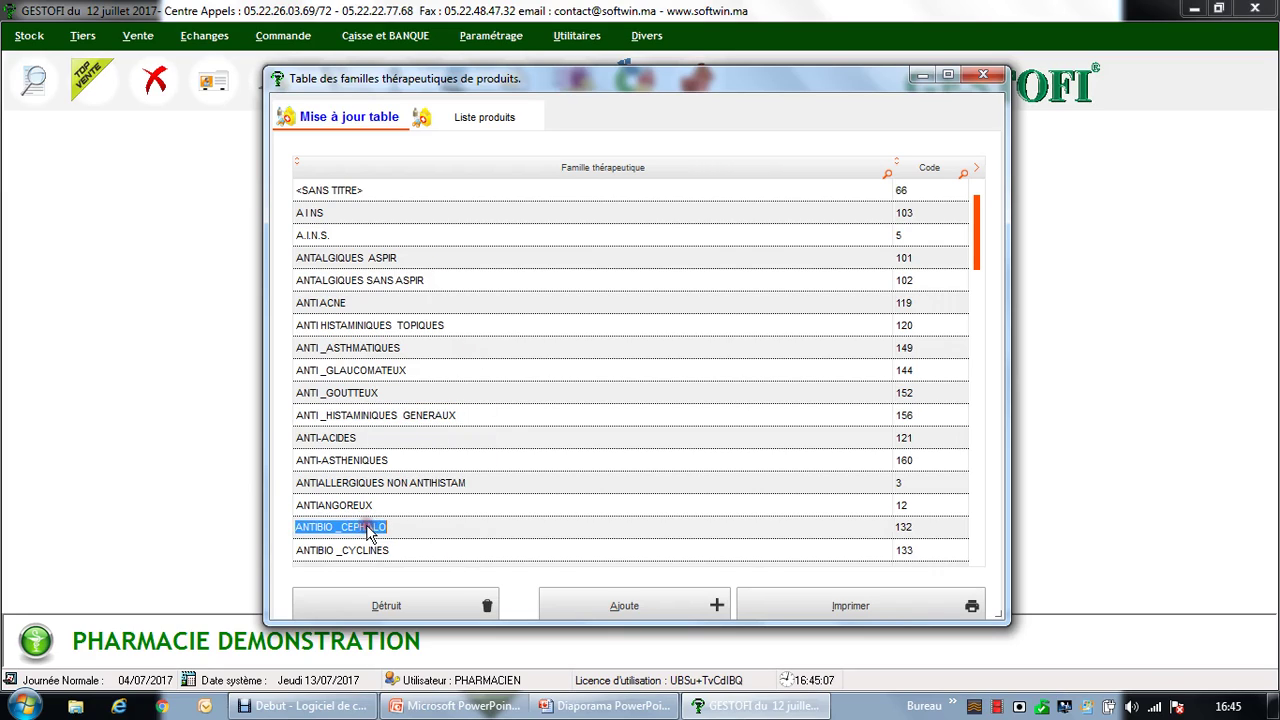
scroll(367, 528, down, 1)
click(360, 484)
click(362, 508)
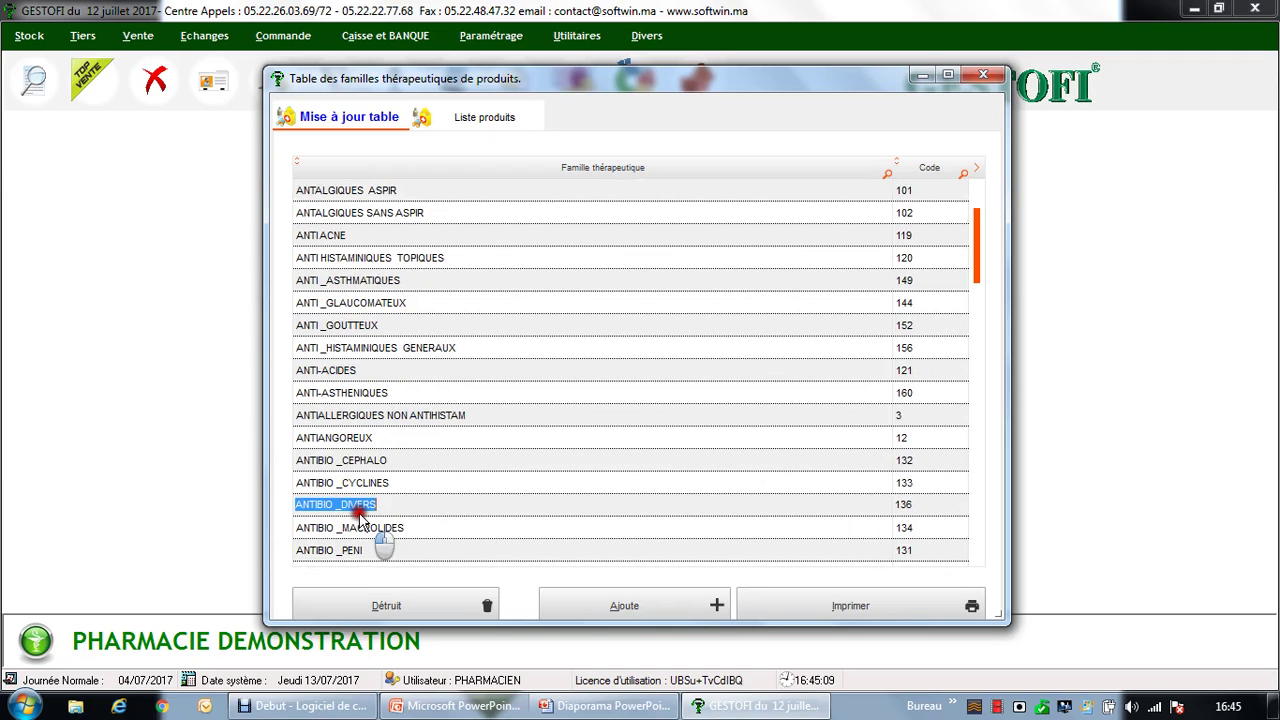
click(364, 528)
scroll(365, 532, down, 1)
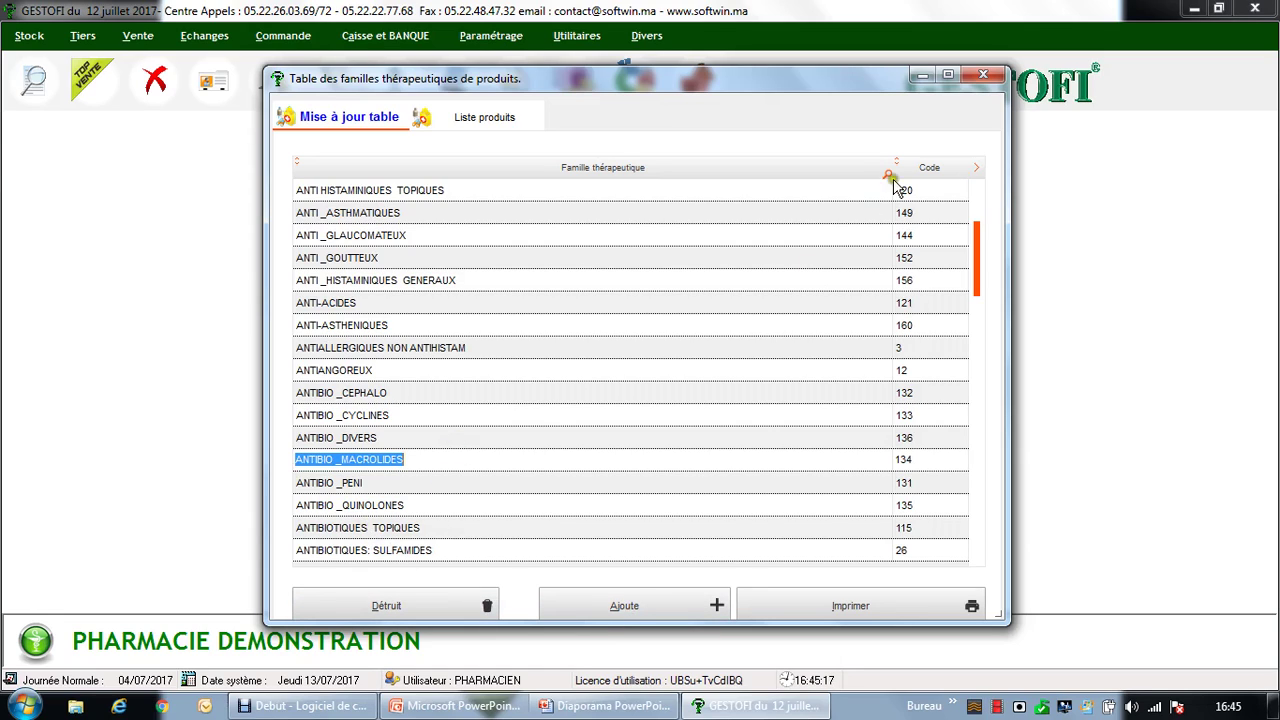
click(984, 76)
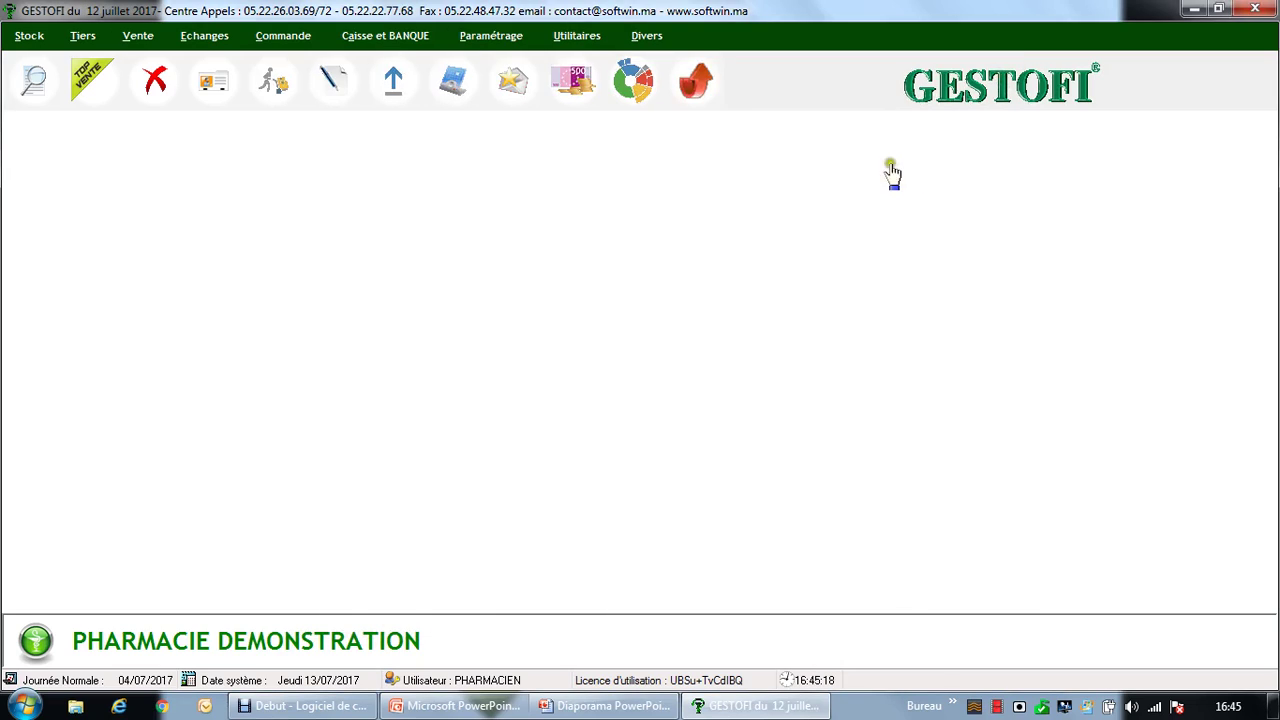
click(795, 197)
click(763, 207)
click(431, 223)
- Open the stock file update by product and confirm the password prompt
click(31, 37)
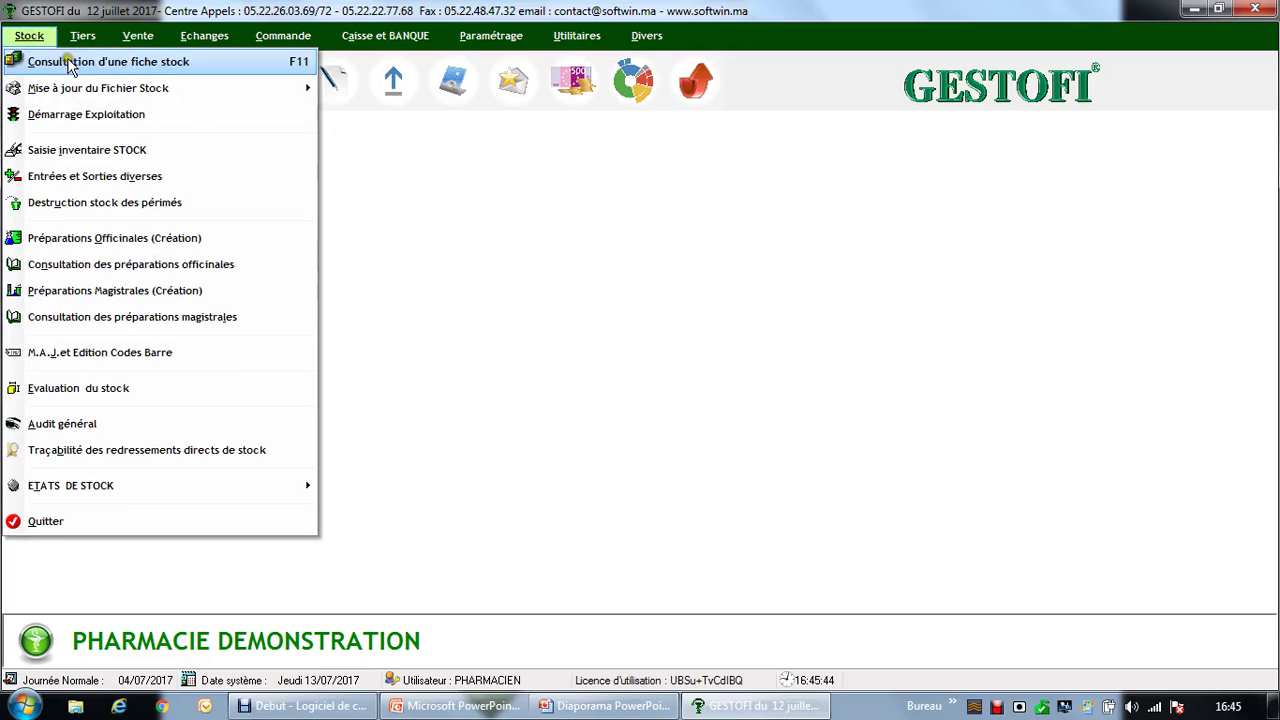
click(105, 88)
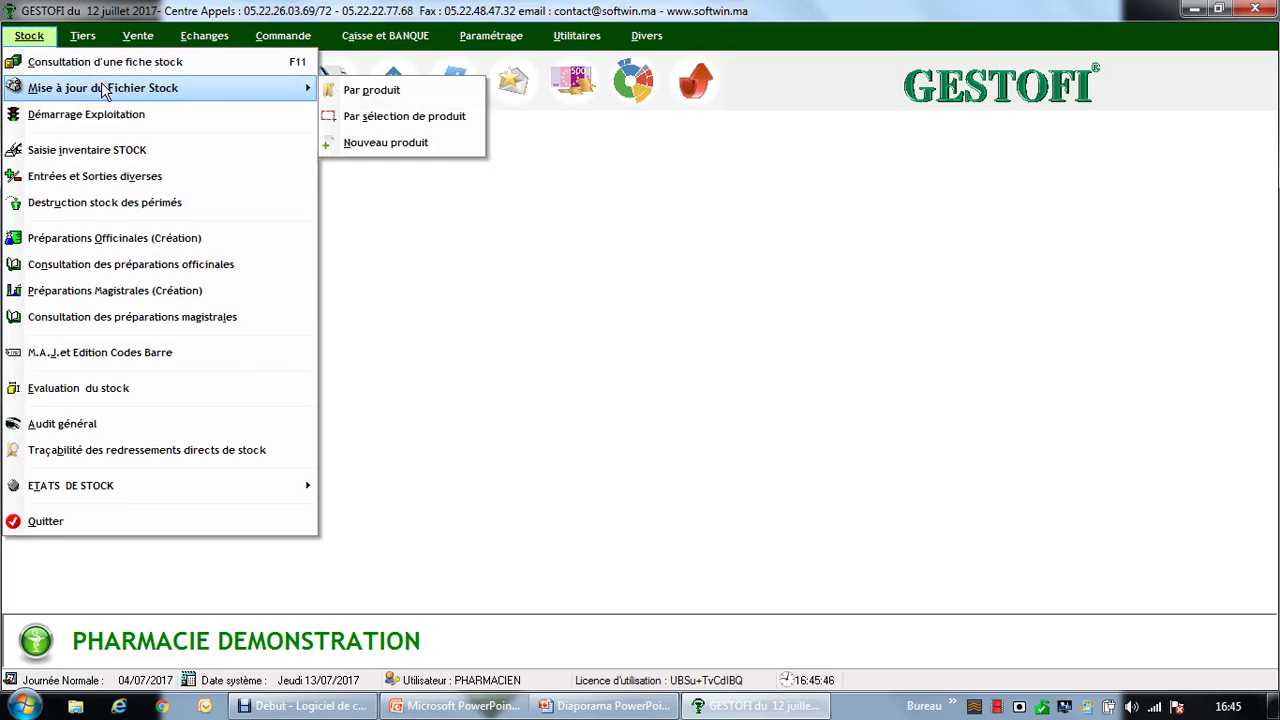
click(345, 92)
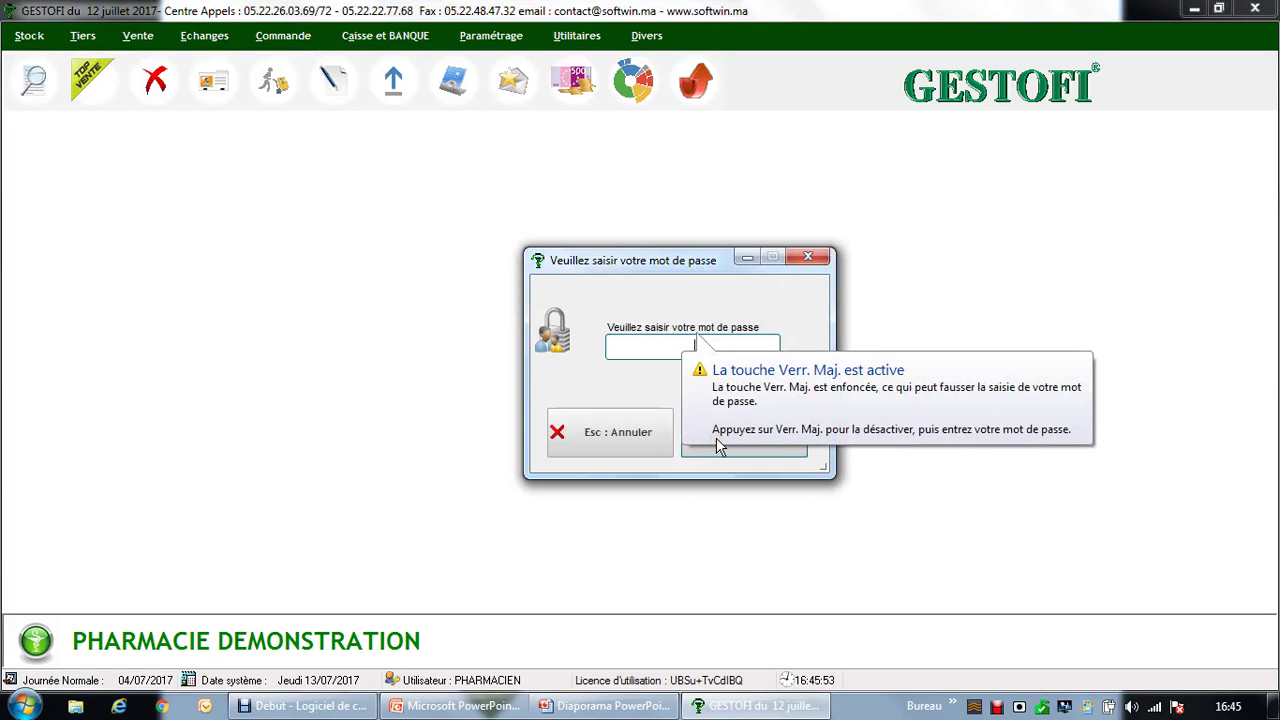
click(716, 438)
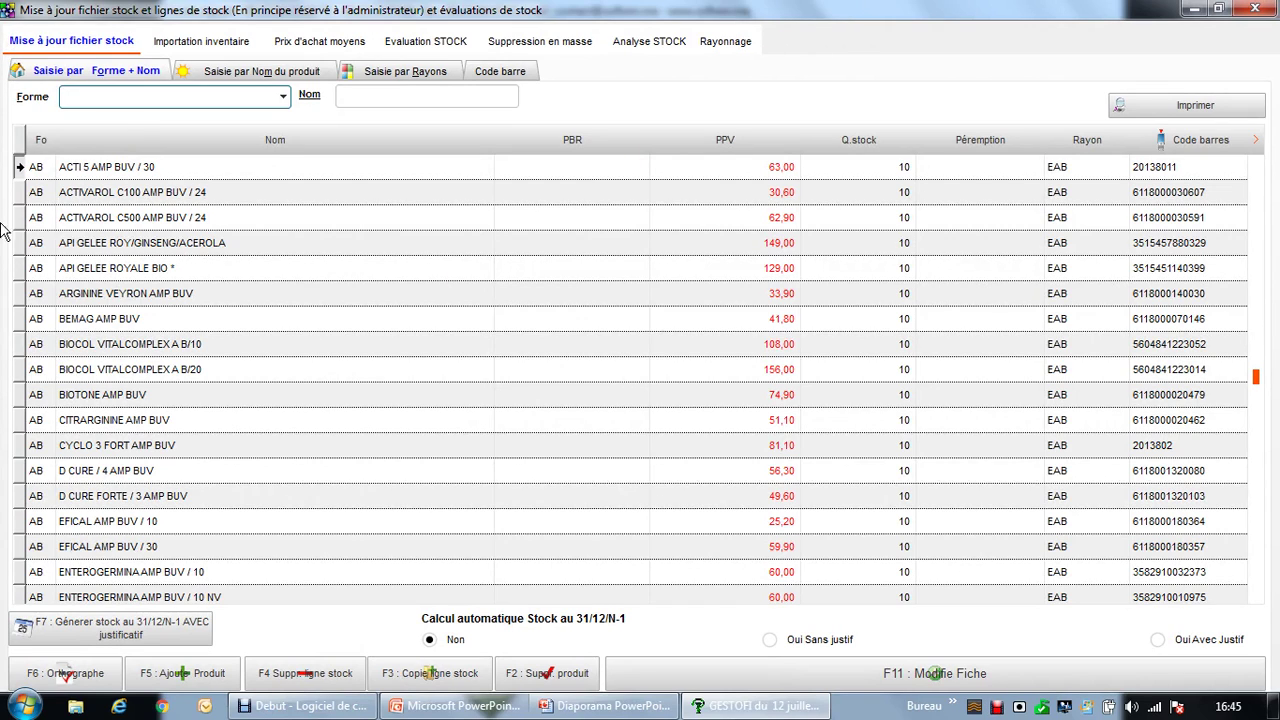
- Display the shelving (Rayonnage) assignment view and choose CO-COMPRIME as the product form
click(723, 46)
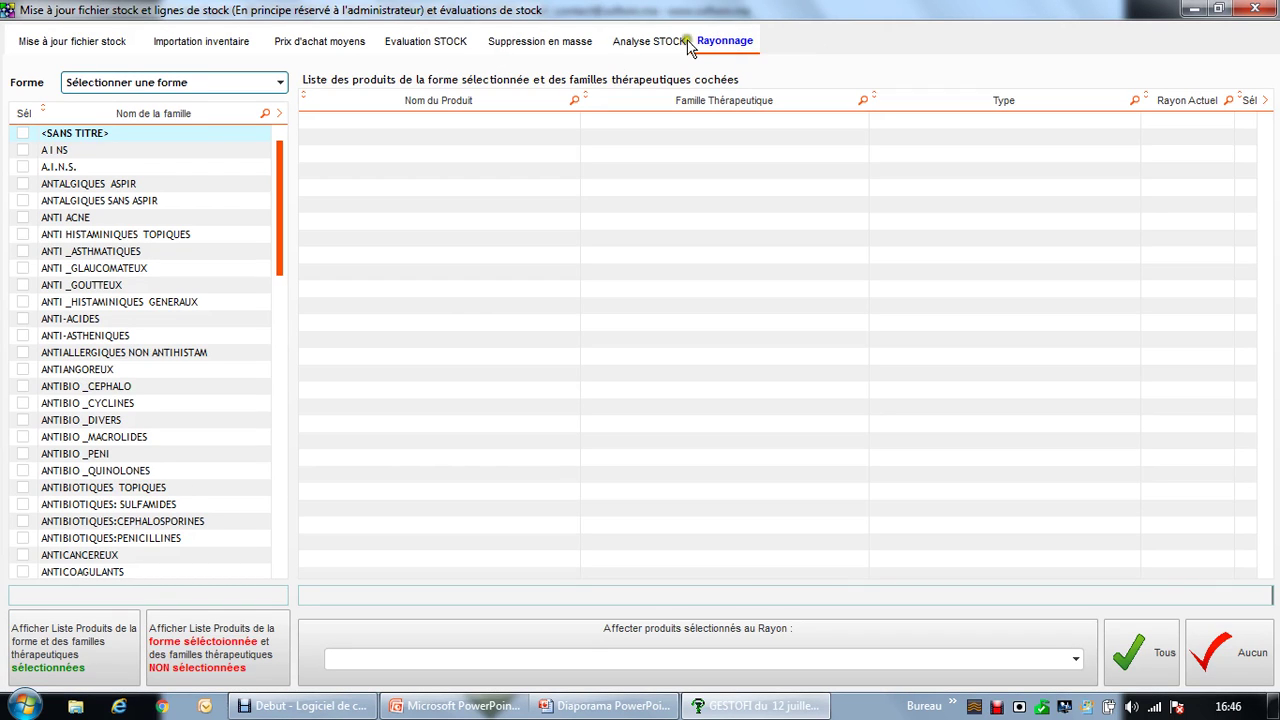
click(280, 82)
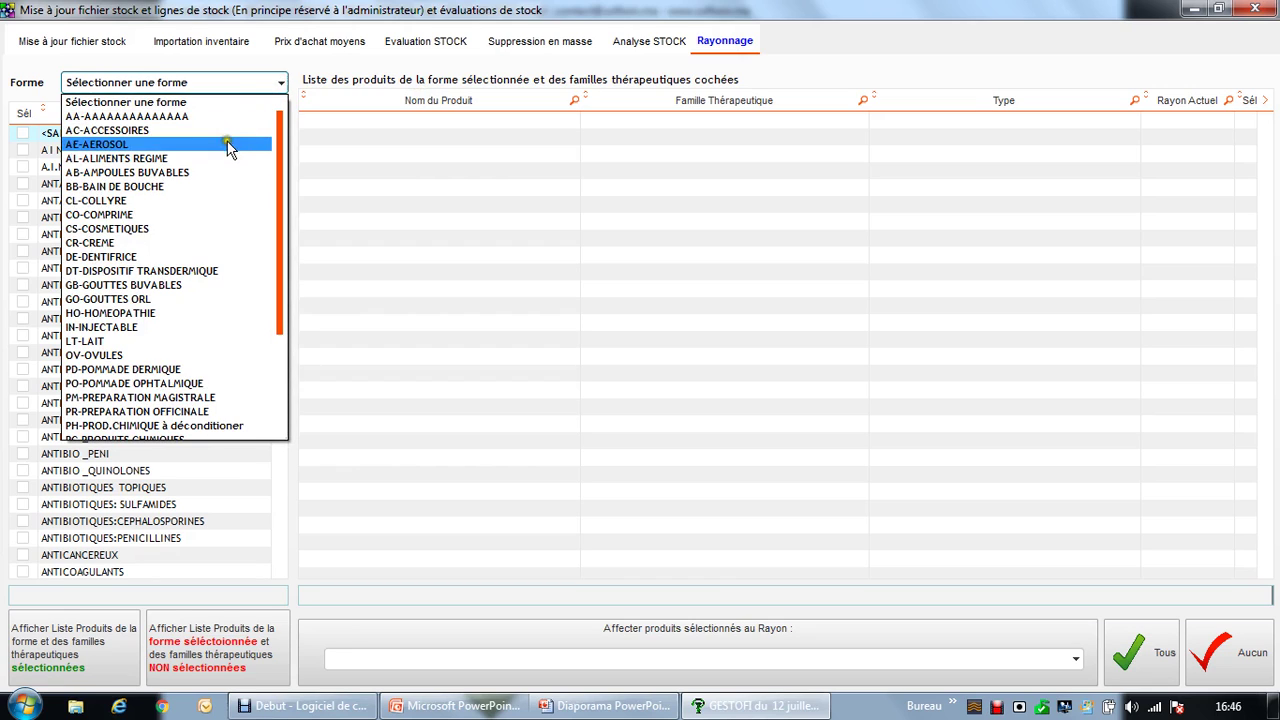
click(207, 215)
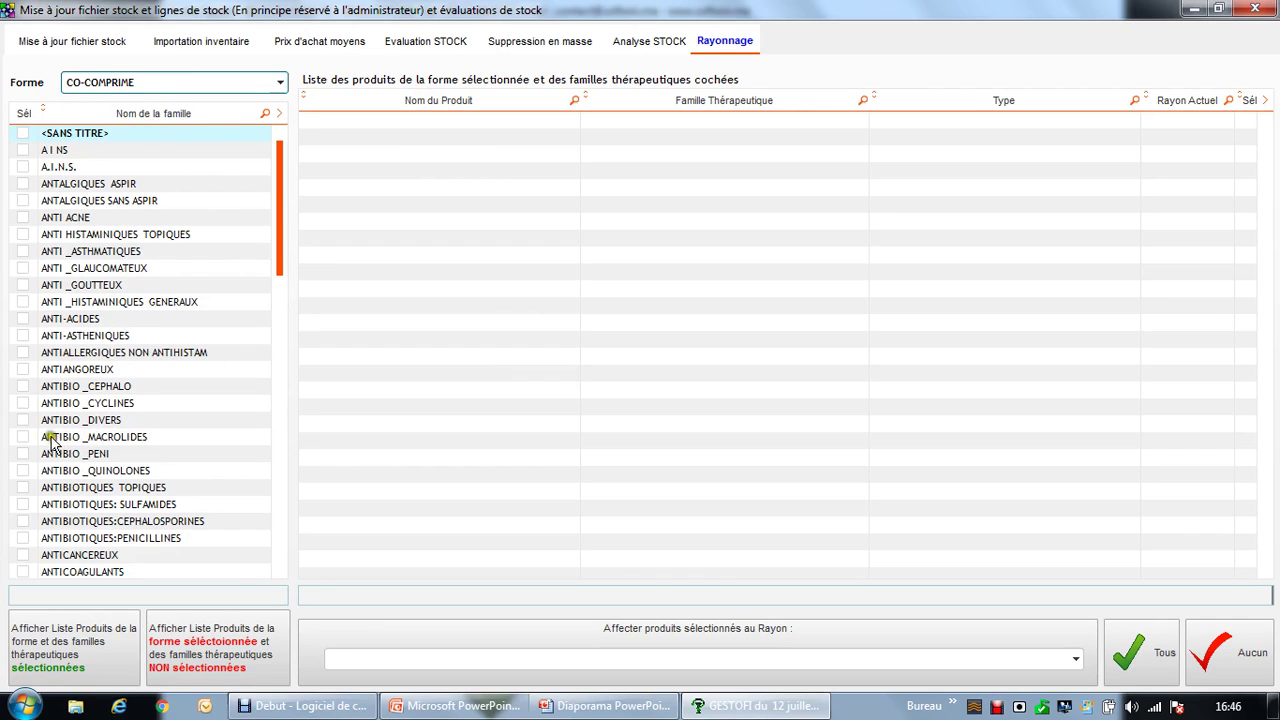
- Tick the ten antibiotic families from ANTIBIO _CEPHALO through ANTIBIOTIQUES:PENICILLINES and list the products of the chosen form in those families
click(24, 387)
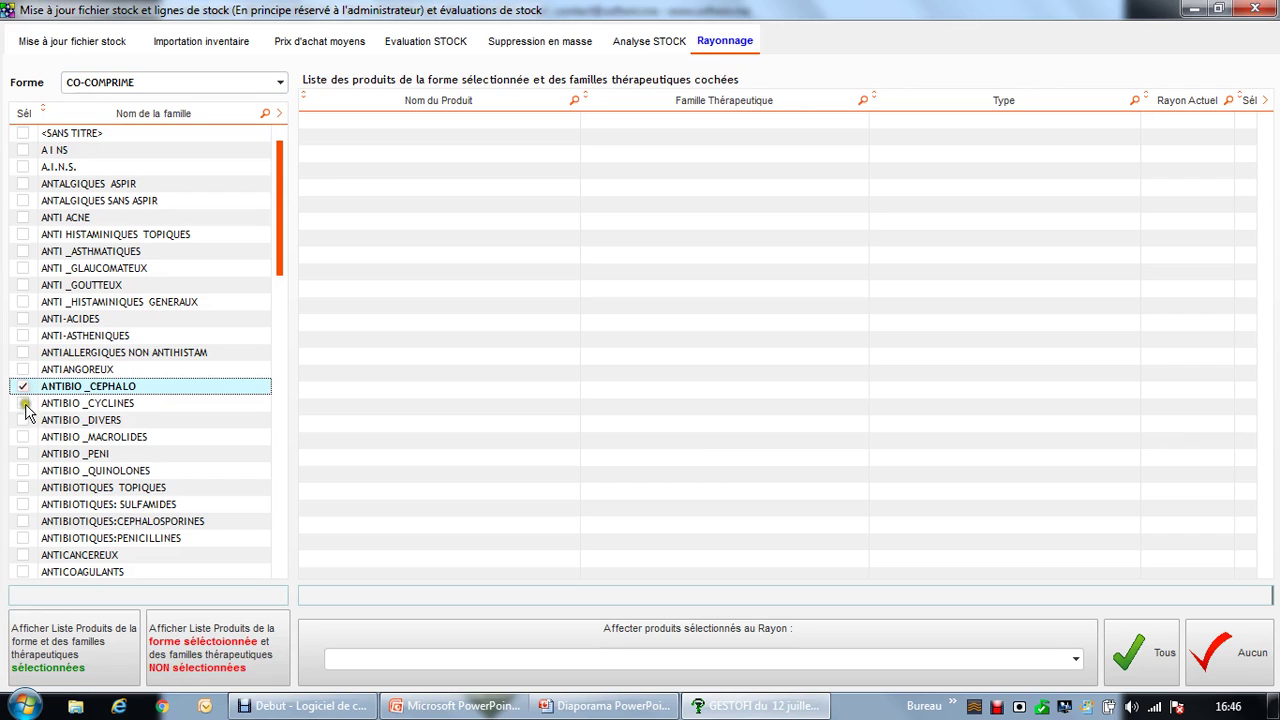
click(23, 404)
click(23, 421)
click(23, 437)
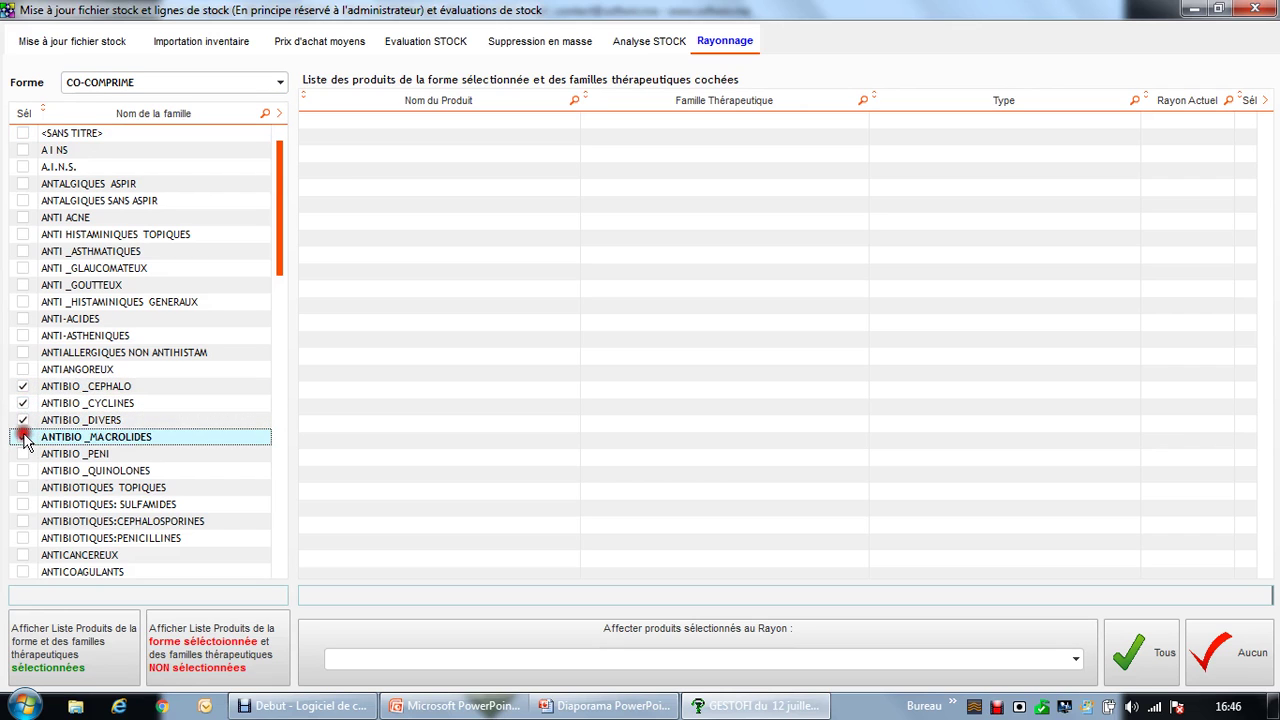
click(22, 454)
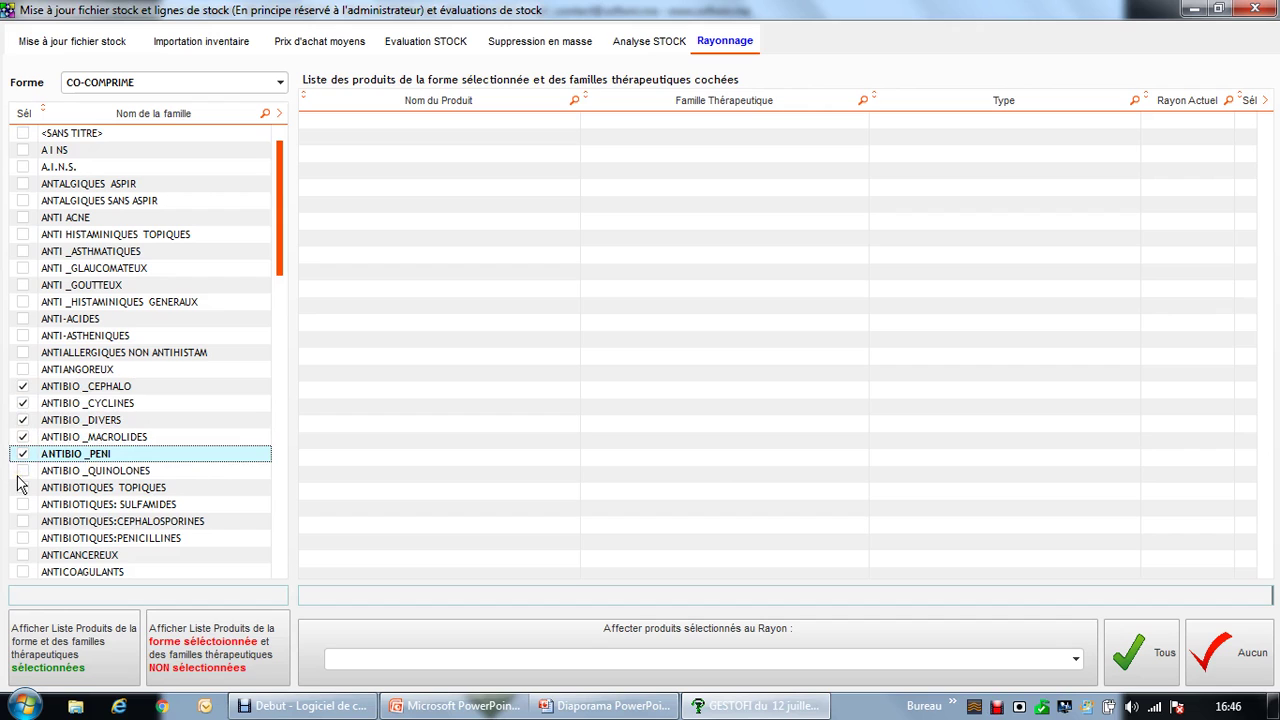
click(22, 471)
click(22, 488)
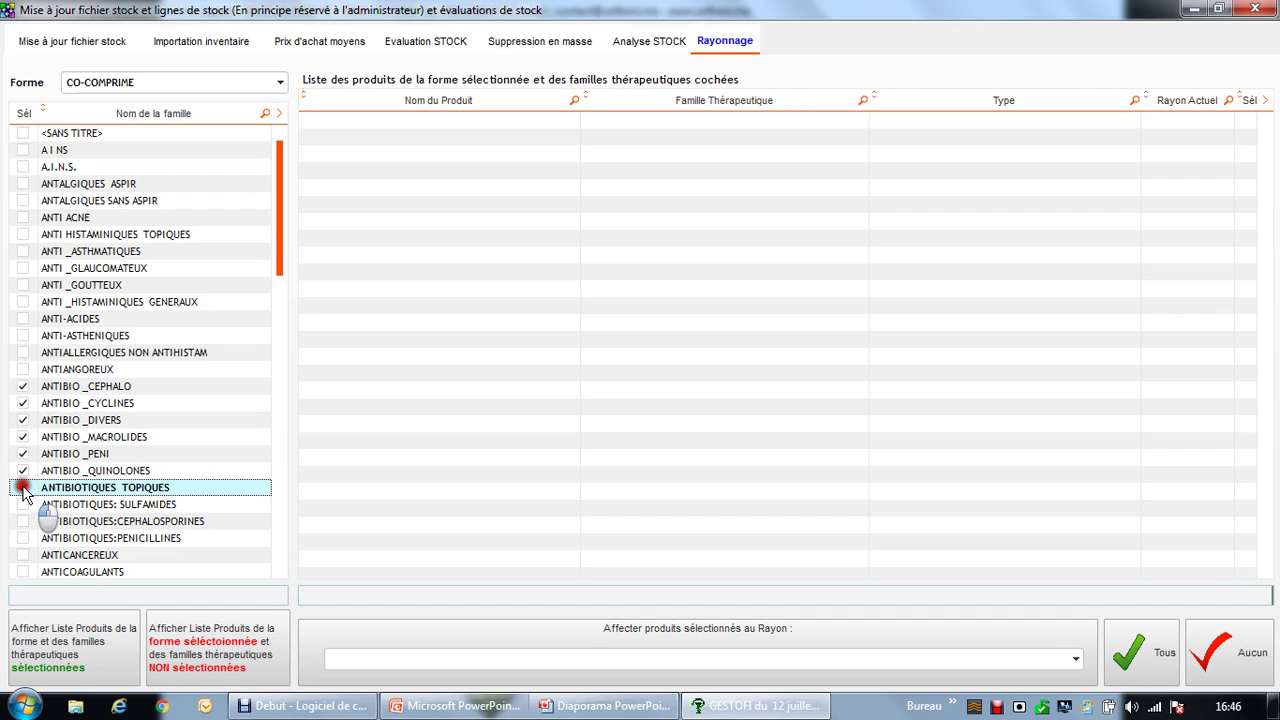
click(22, 505)
click(22, 522)
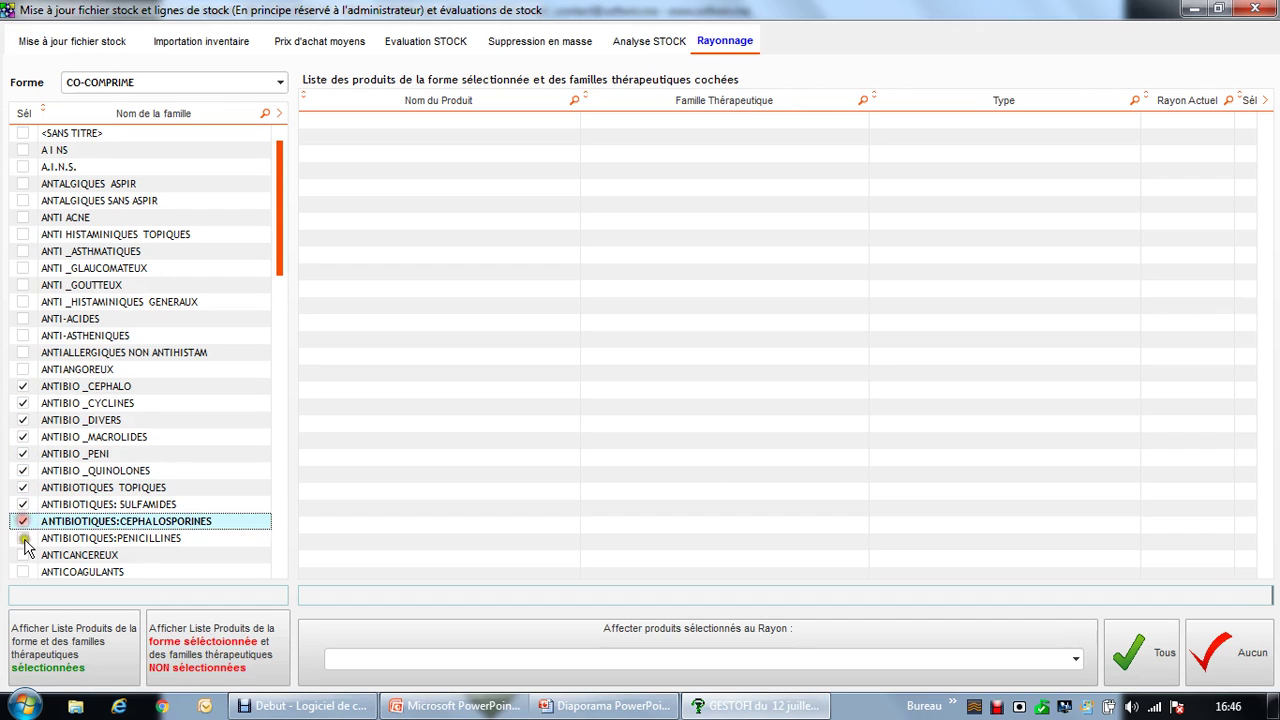
click(22, 538)
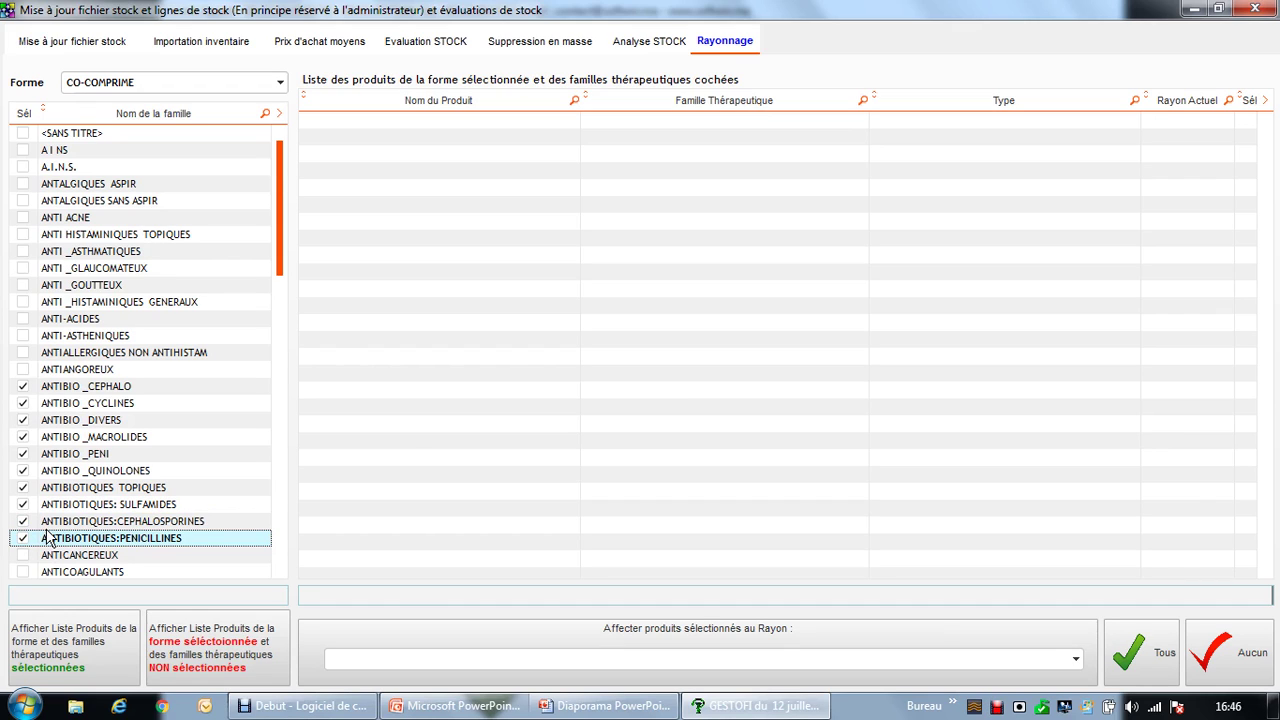
click(103, 648)
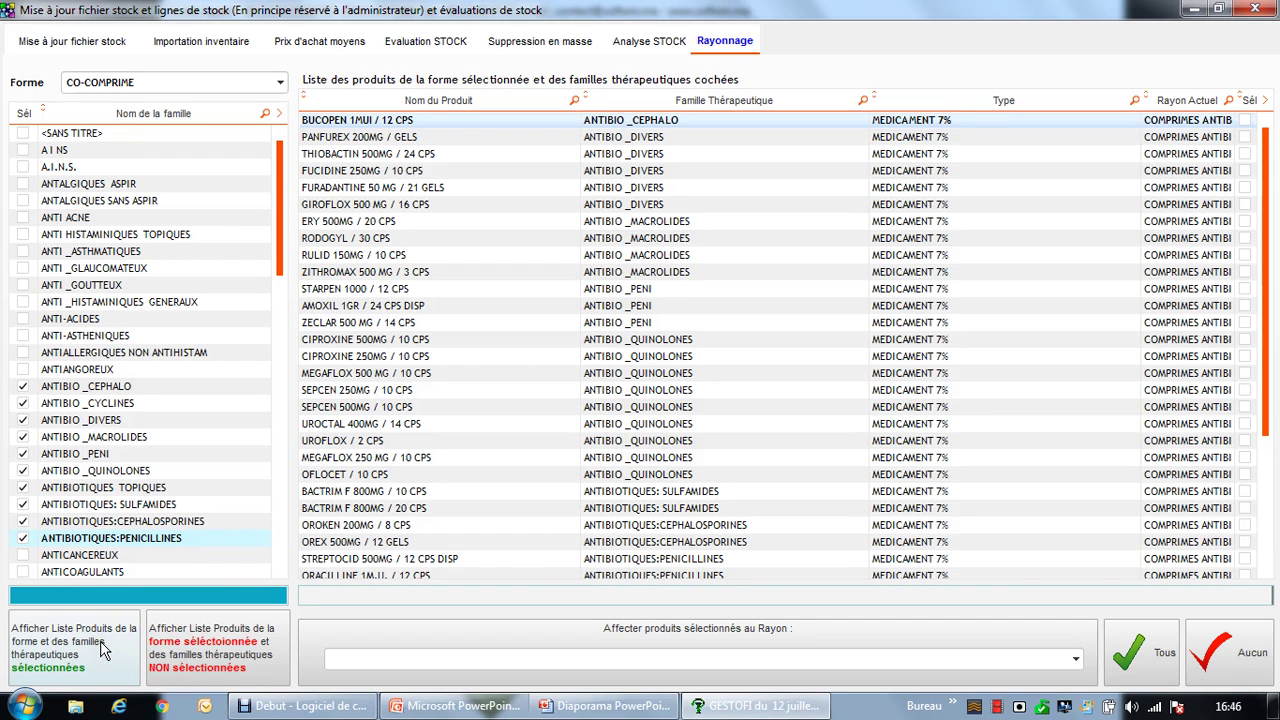
- Review the listed antibiotic tablets and widen the Rayon Actuel column to read the full shelf names
click(428, 356)
scroll(430, 356, down, 3)
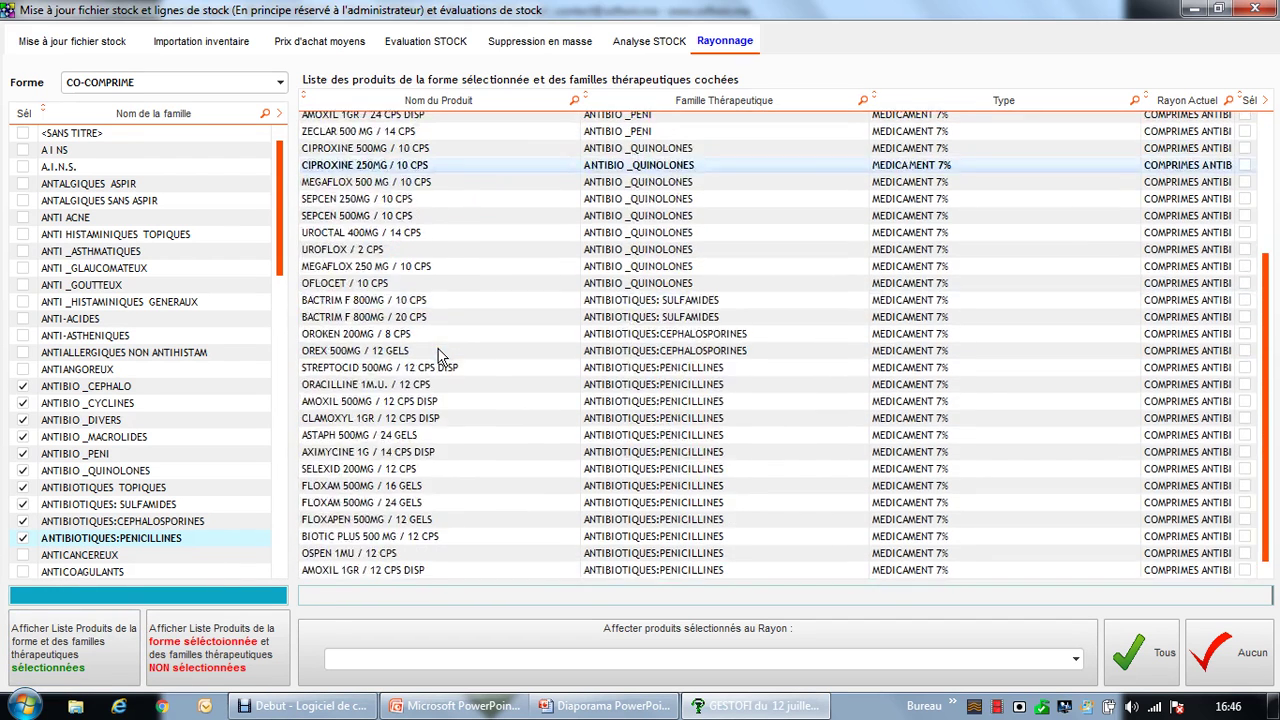
scroll(435, 356, up, 3)
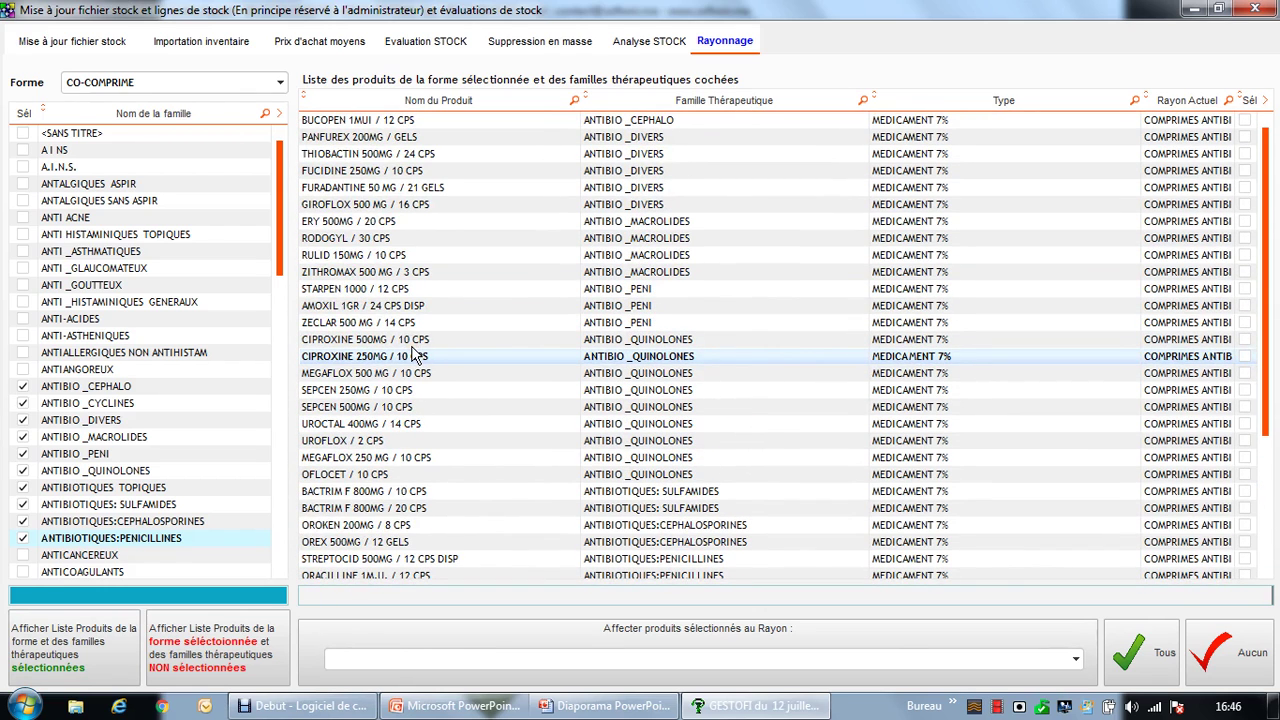
double_click(1140, 124)
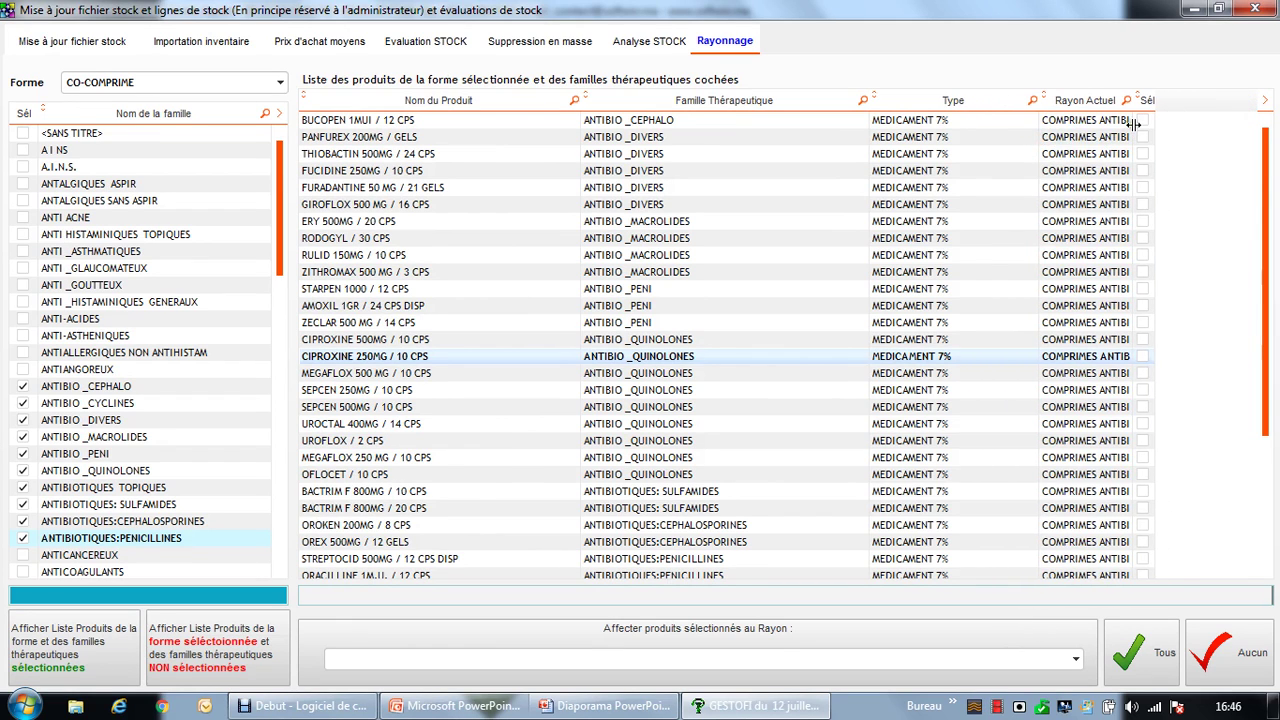
double_click(1135, 124)
scroll(1174, 345, down, 3)
scroll(1174, 345, down, 1)
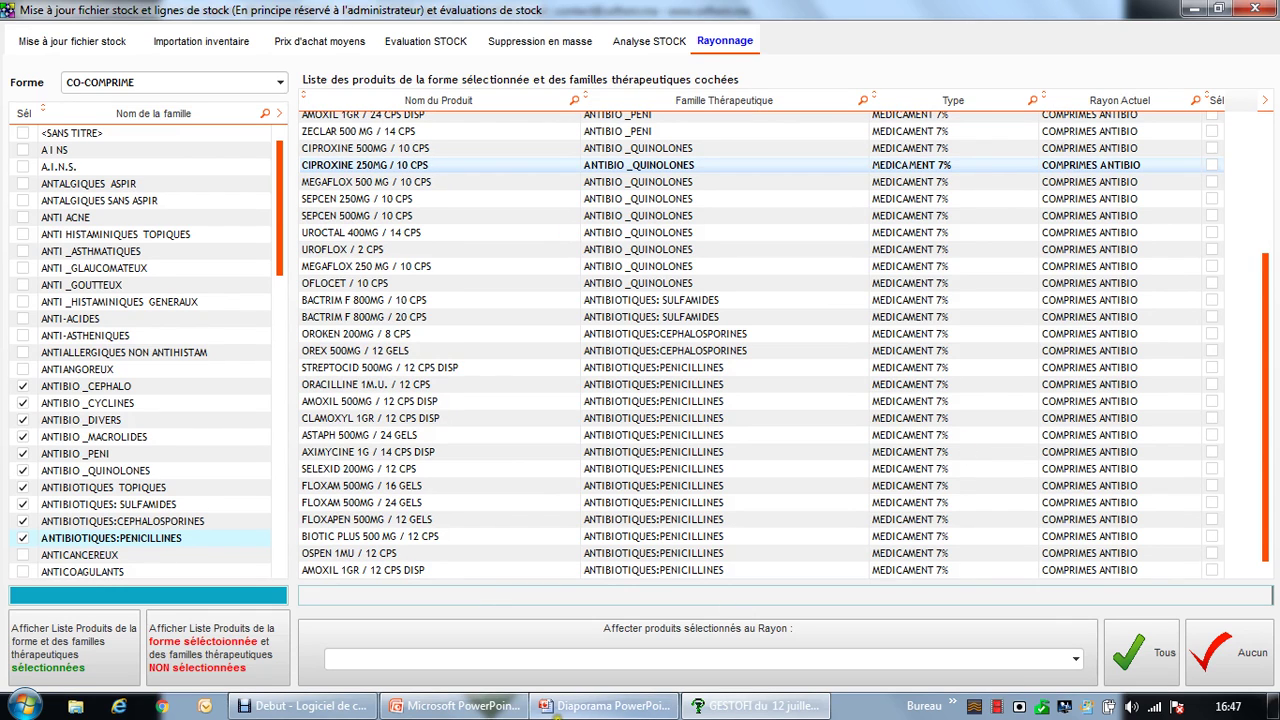
- Assign all listed antibiotic products to the COMPRIMES ANTIBIO shelf and confirm the shelf update
click(614, 662)
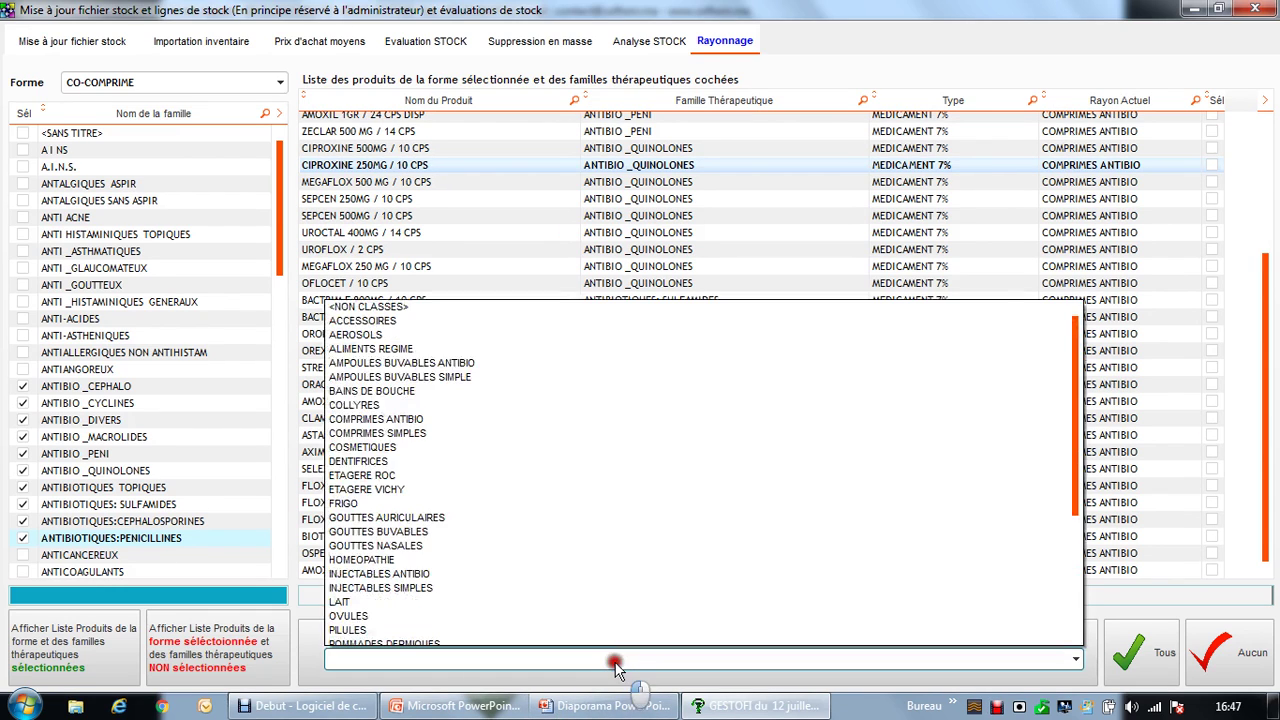
click(428, 421)
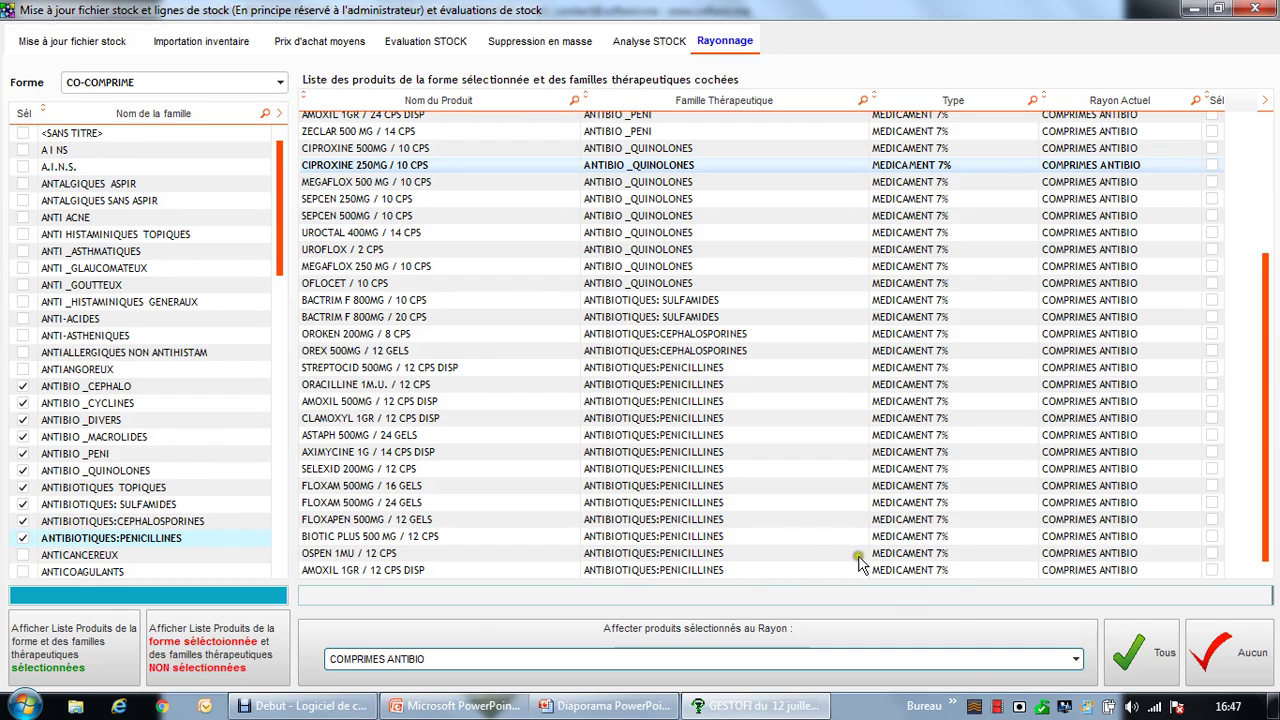
click(1135, 662)
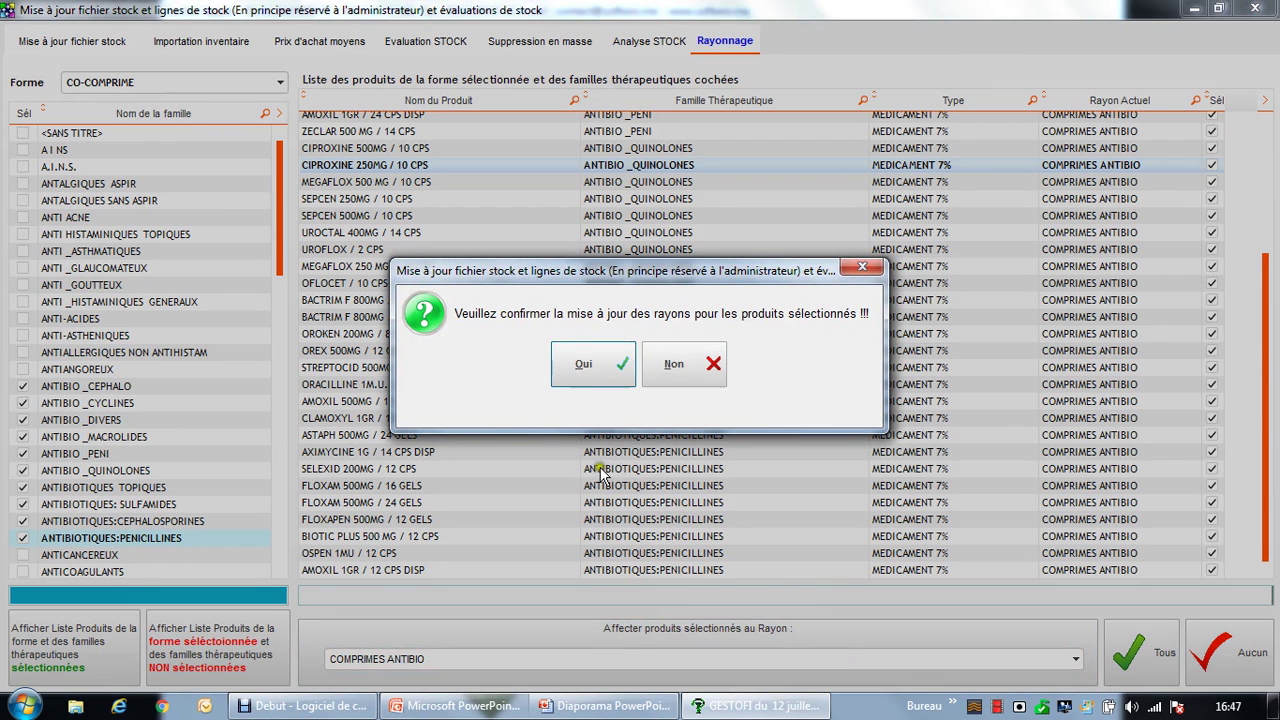
click(587, 370)
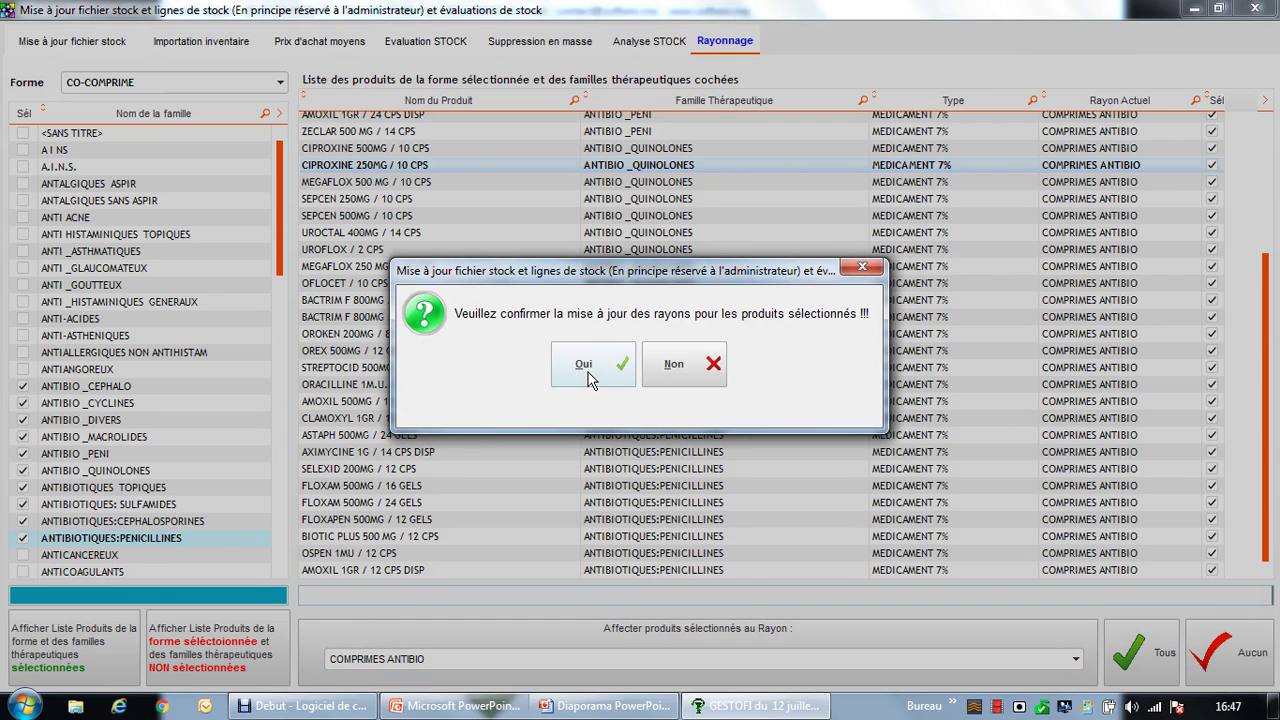
click(590, 376)
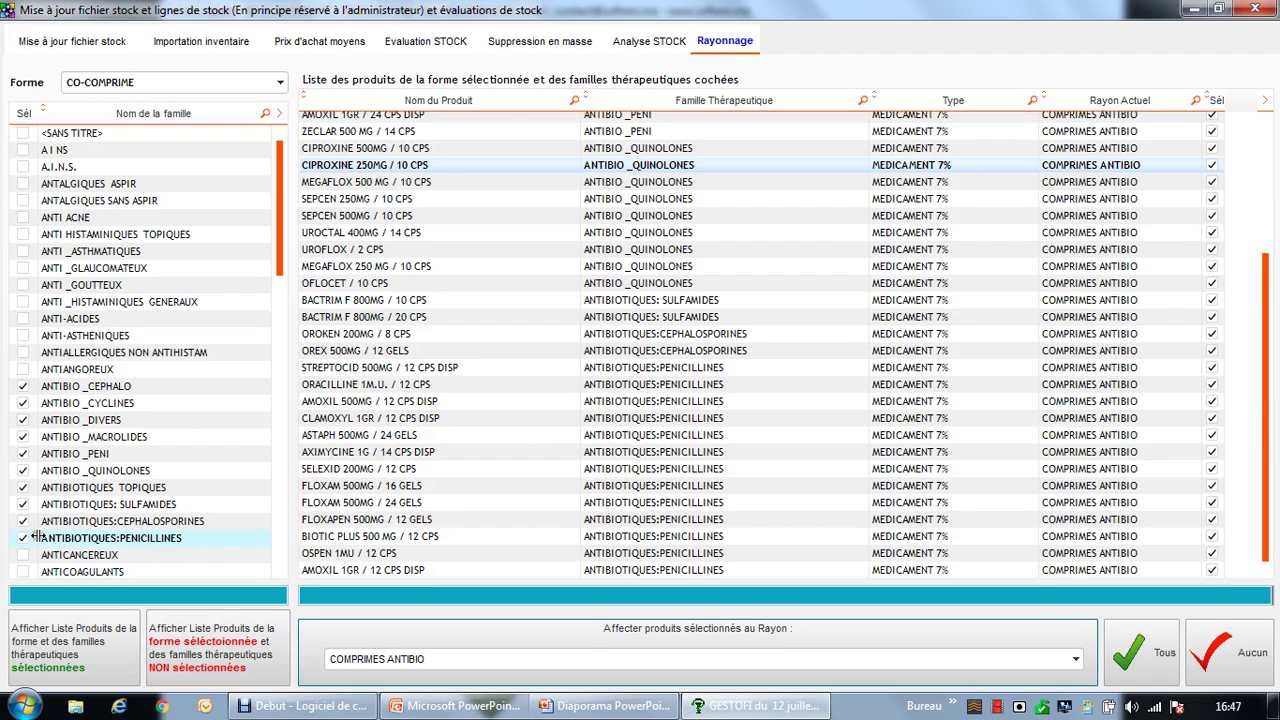
- List the CO-COMPRIME products belonging to the unticked therapeutic families and review their current shelves
click(205, 645)
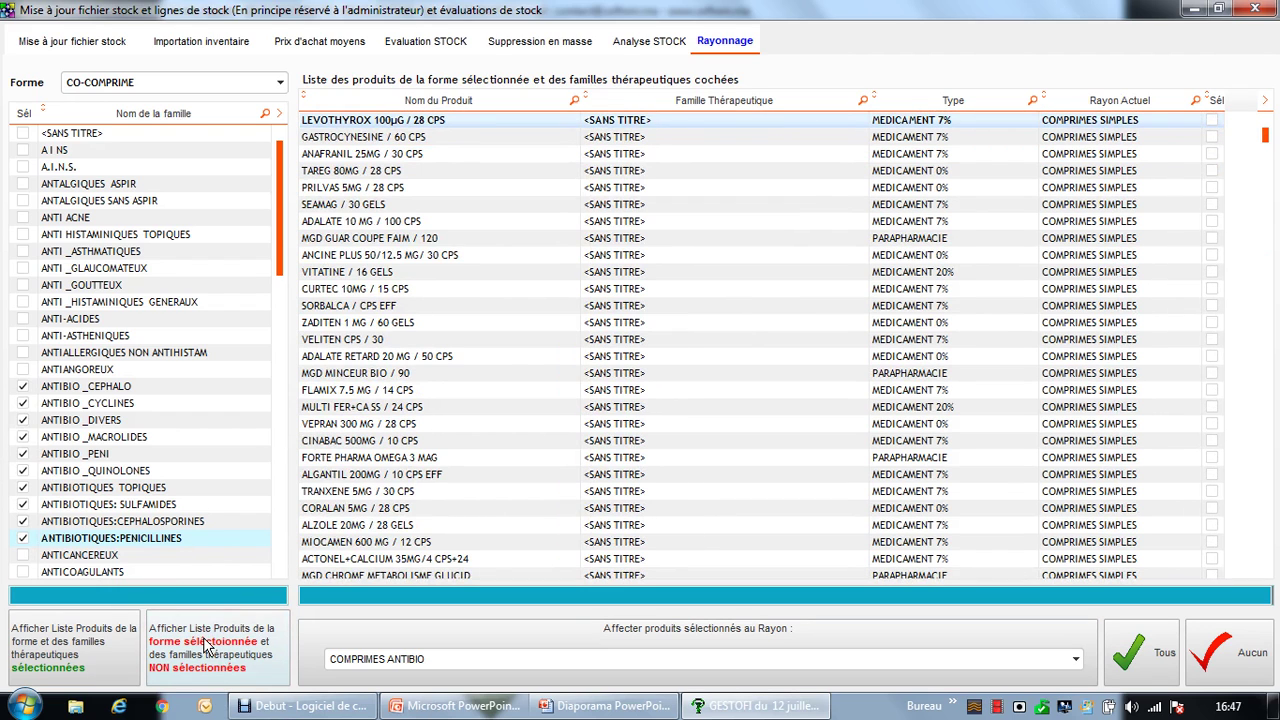
click(1168, 205)
click(1145, 255)
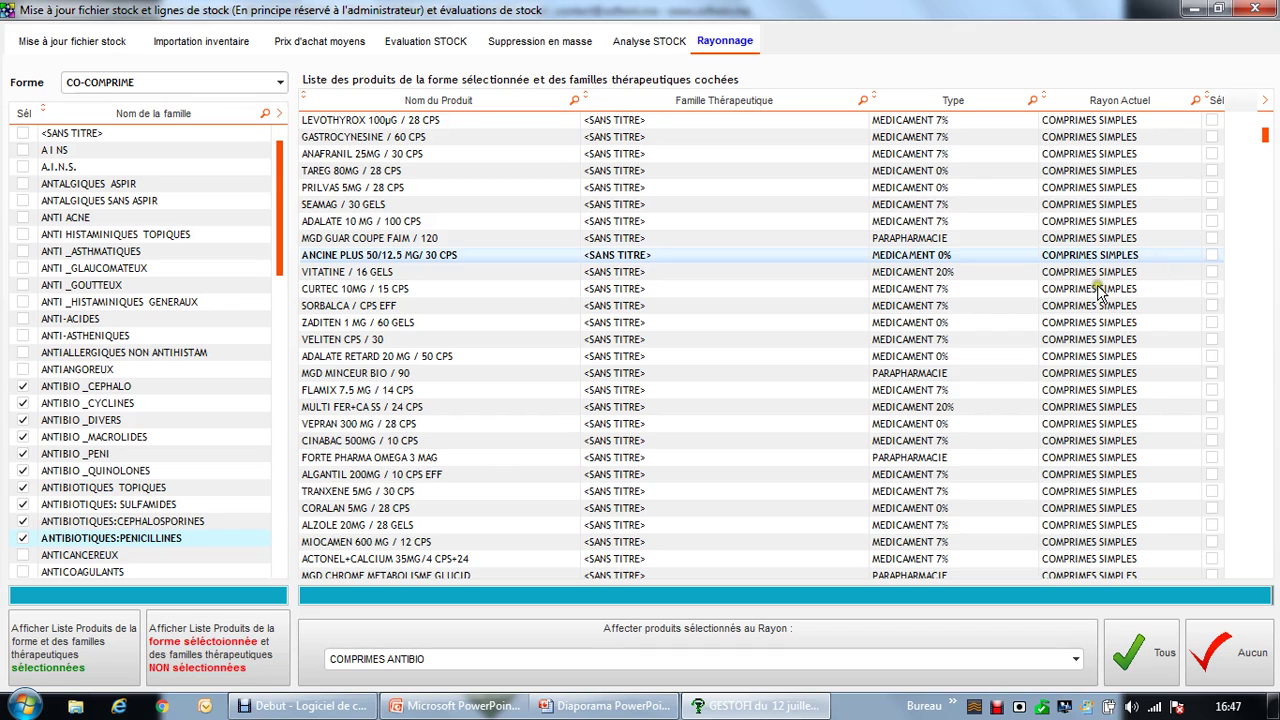
scroll(1105, 420, down, 4)
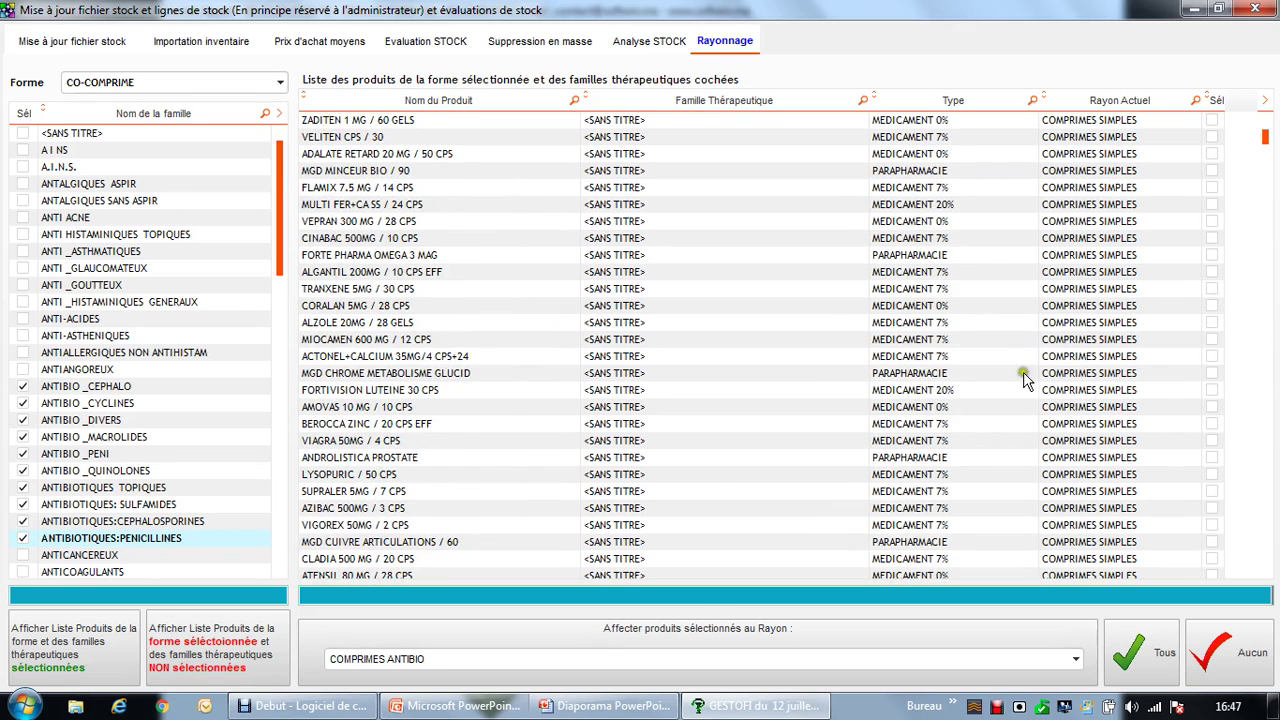
- Assign all listed non-antibiotic products to the COMPRIMES SIMPLES shelf and confirm the shelf update
click(600, 657)
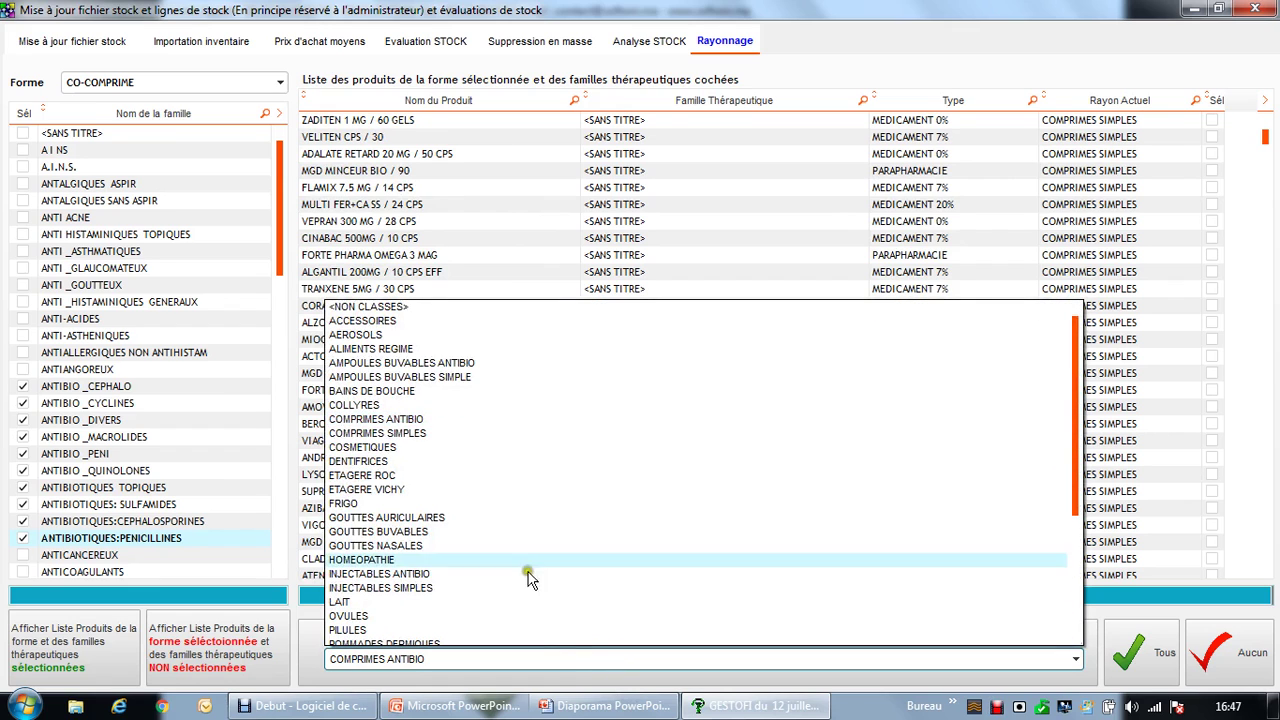
click(465, 444)
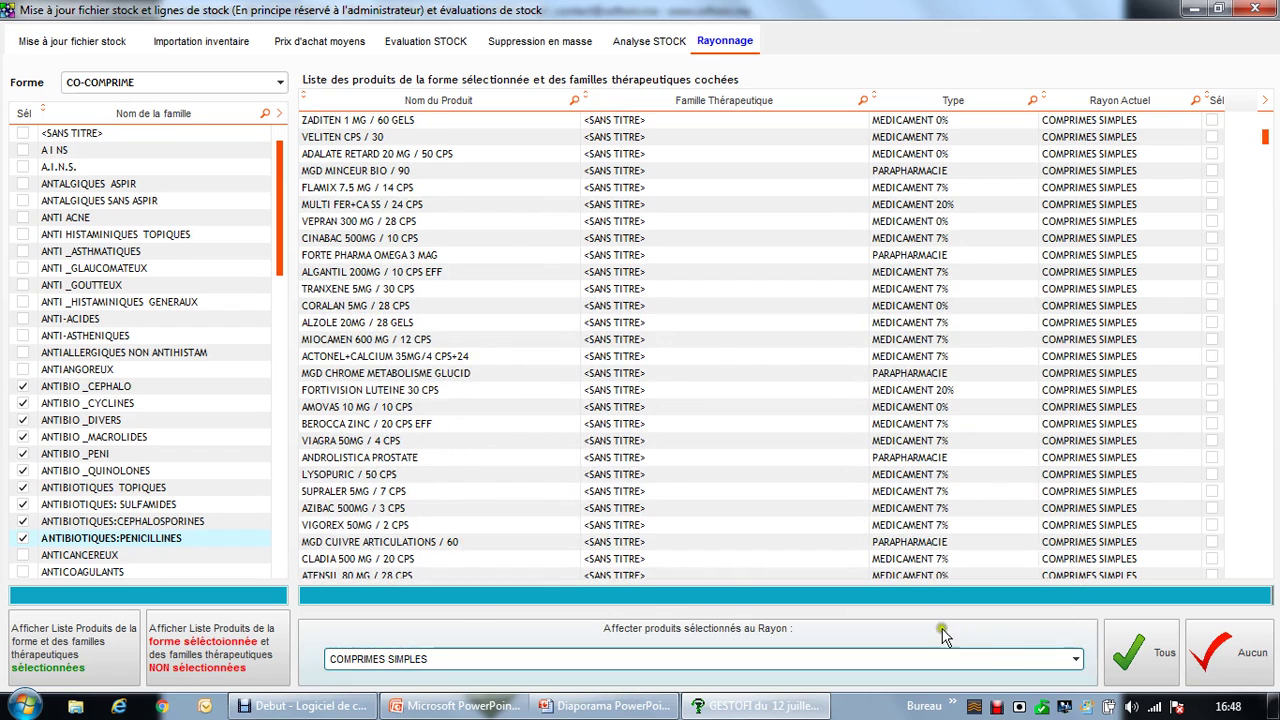
click(1140, 670)
click(1031, 637)
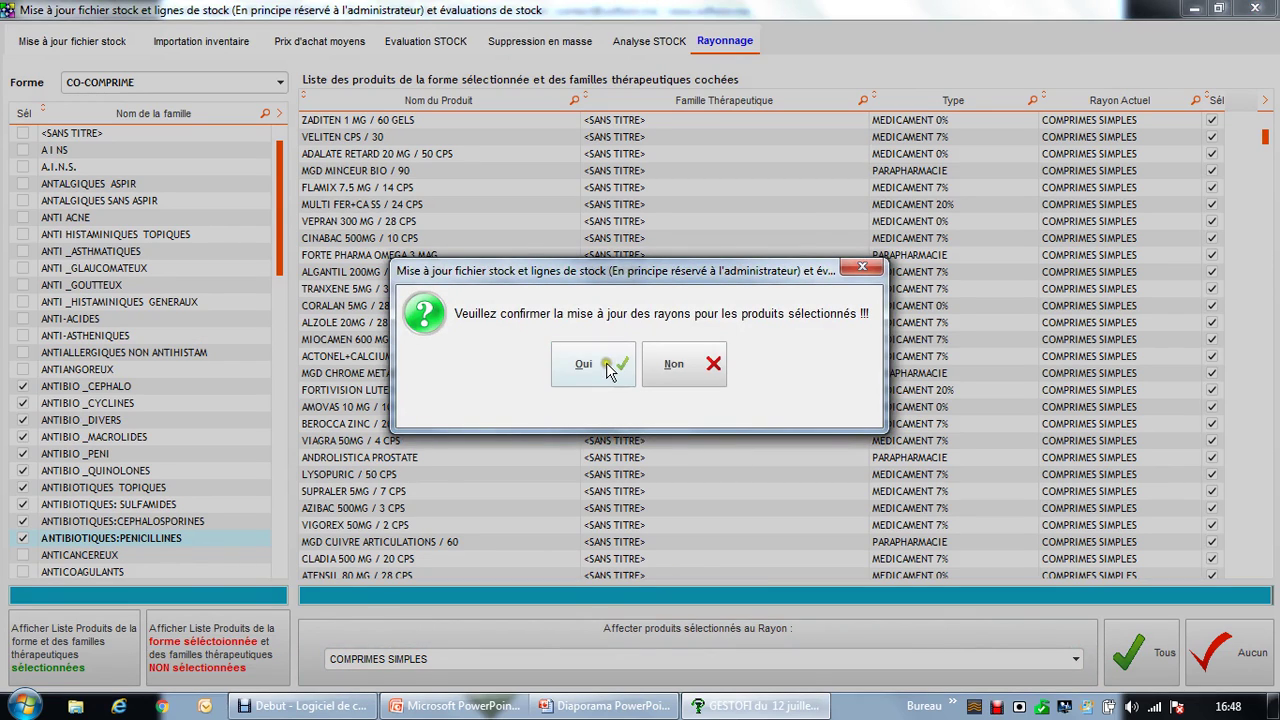
click(603, 370)
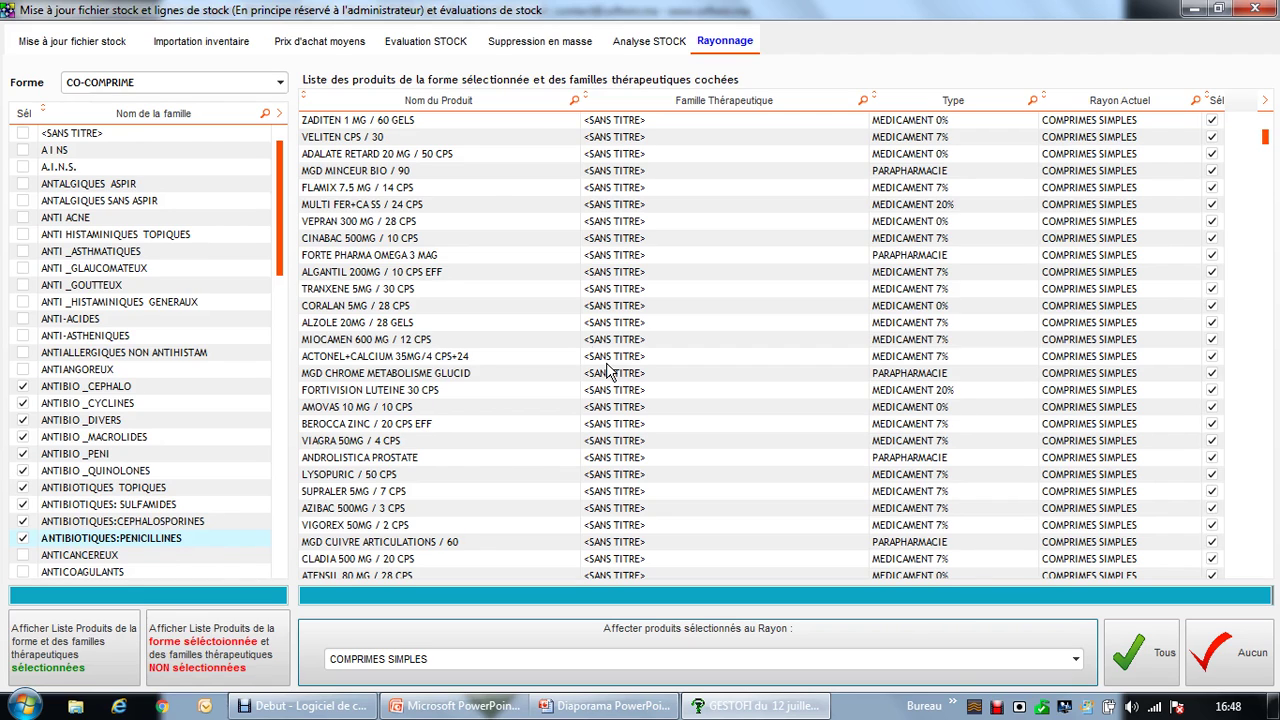
- Close the stock file update, open the stock record and look up the product ZADITEN 1 MG / 30 GELS
click(1257, 10)
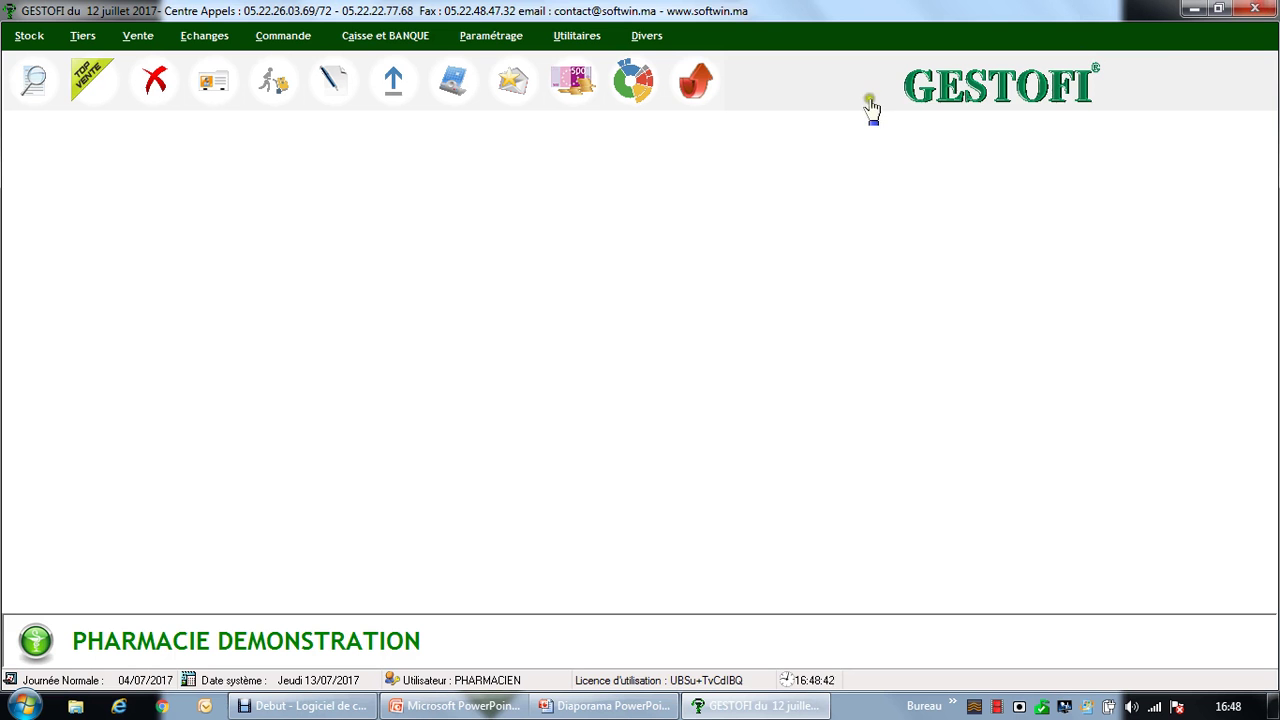
click(36, 92)
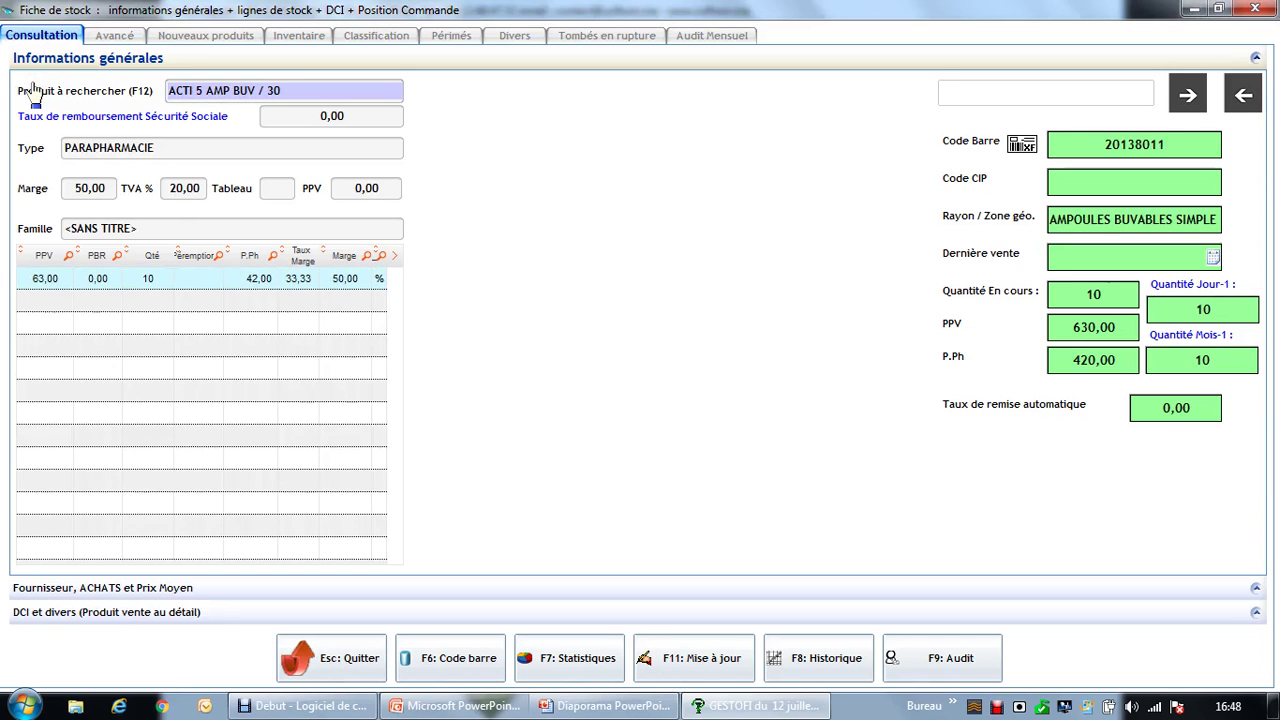
click(297, 95)
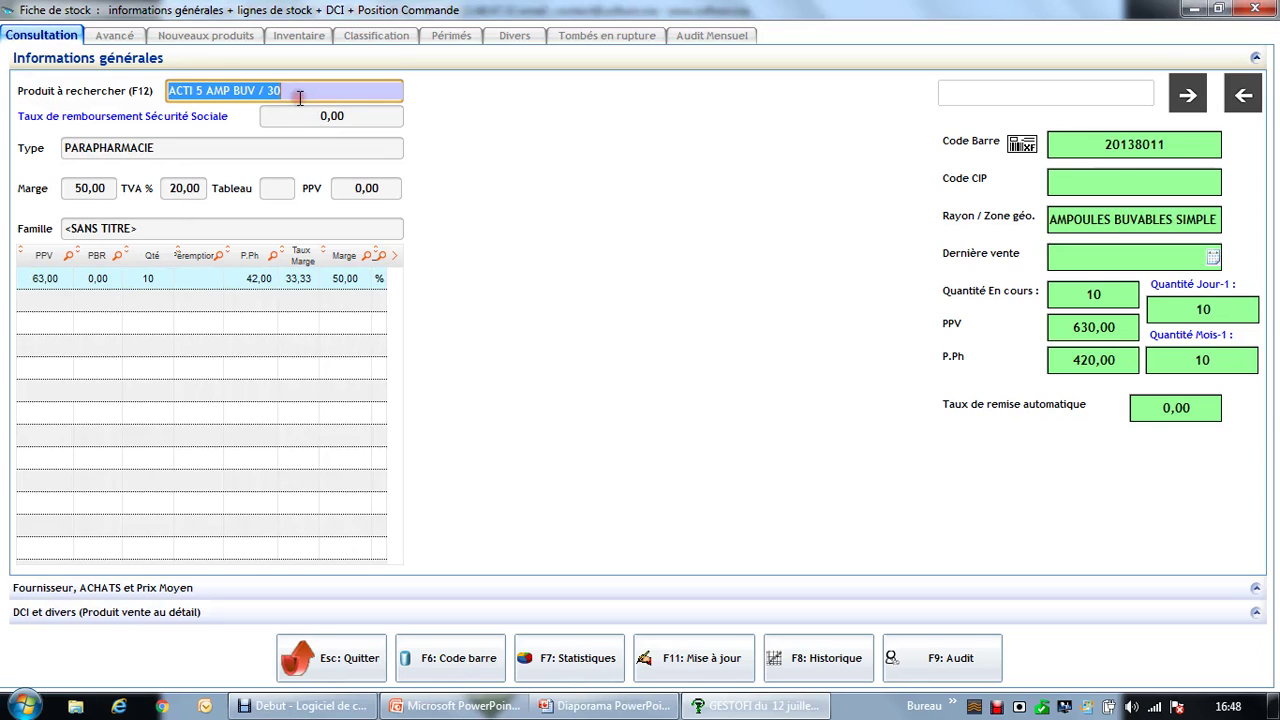
text(SHAM)
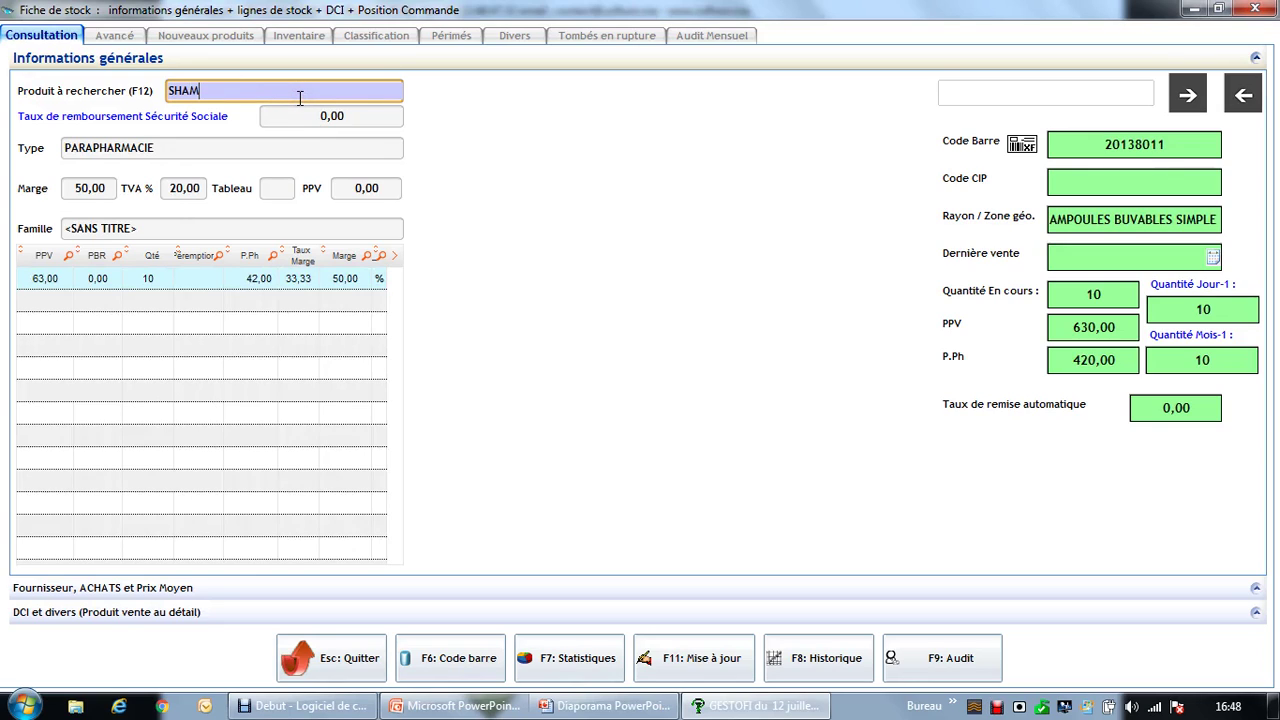
text(P)
key(BackSpace)
text(Z)
key(Return)
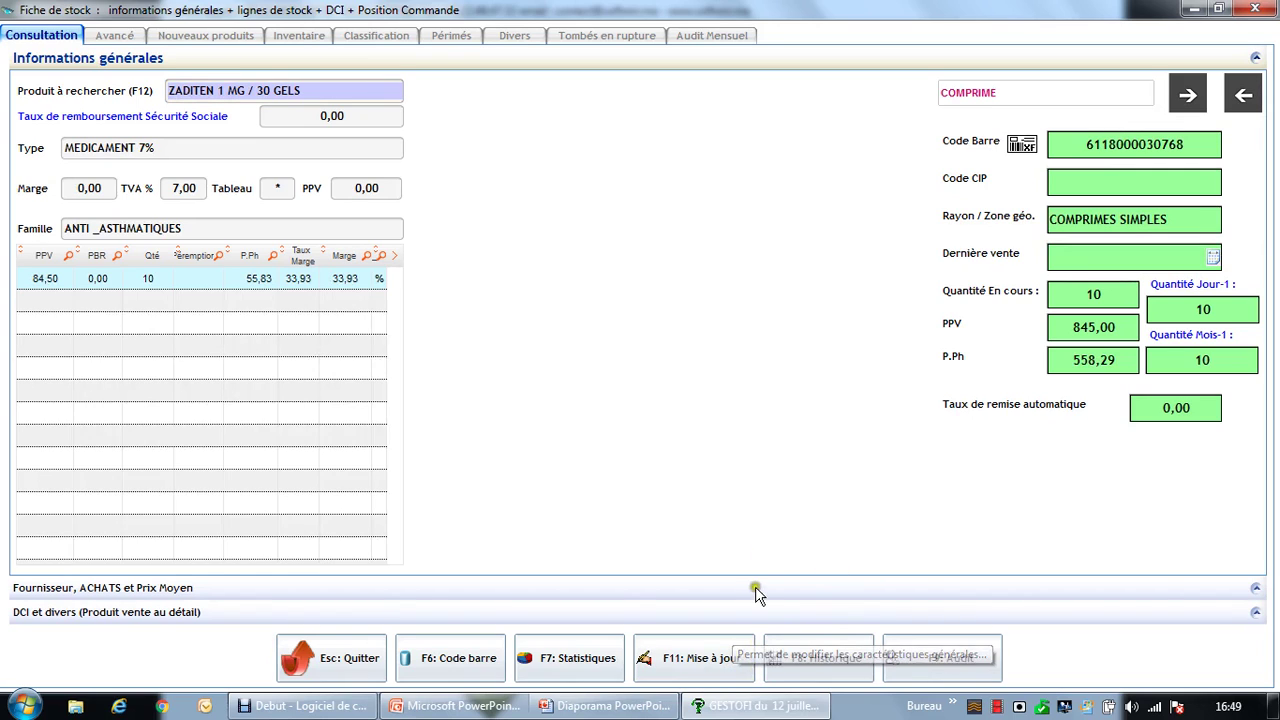
- Open the ZADITEN product record for updating, browse its available shelves and close the form without saving
click(712, 664)
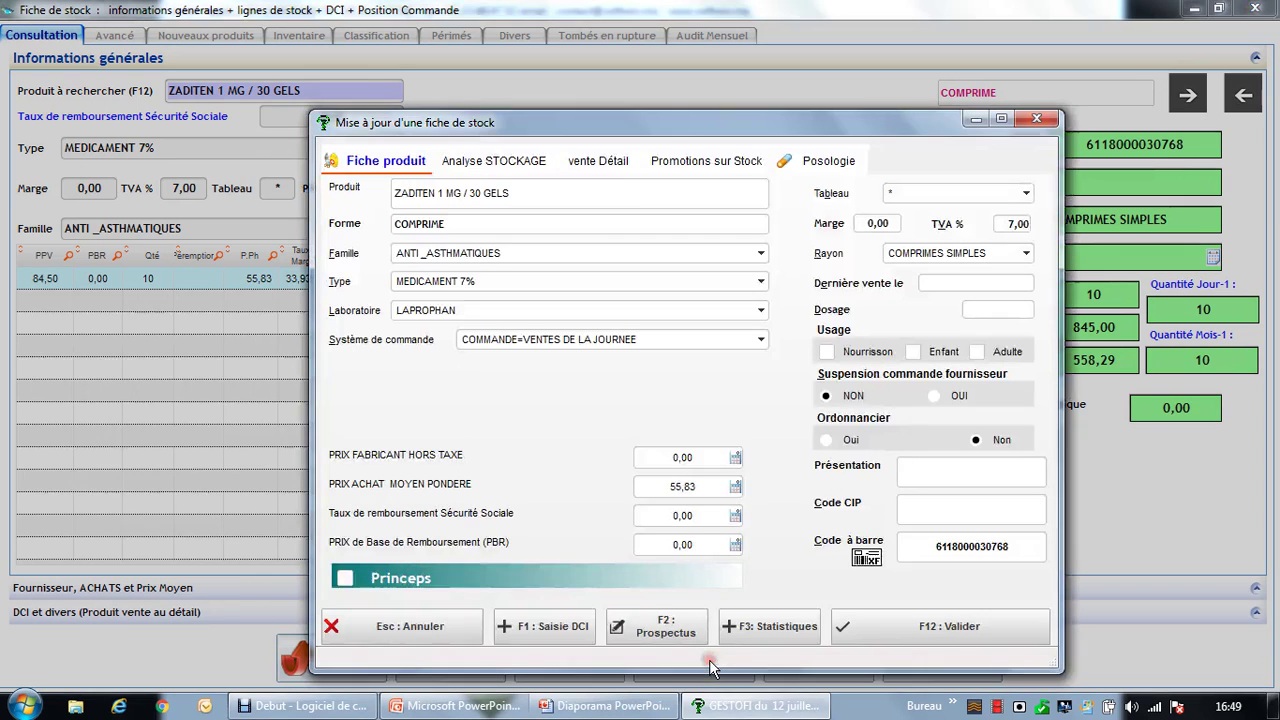
click(922, 255)
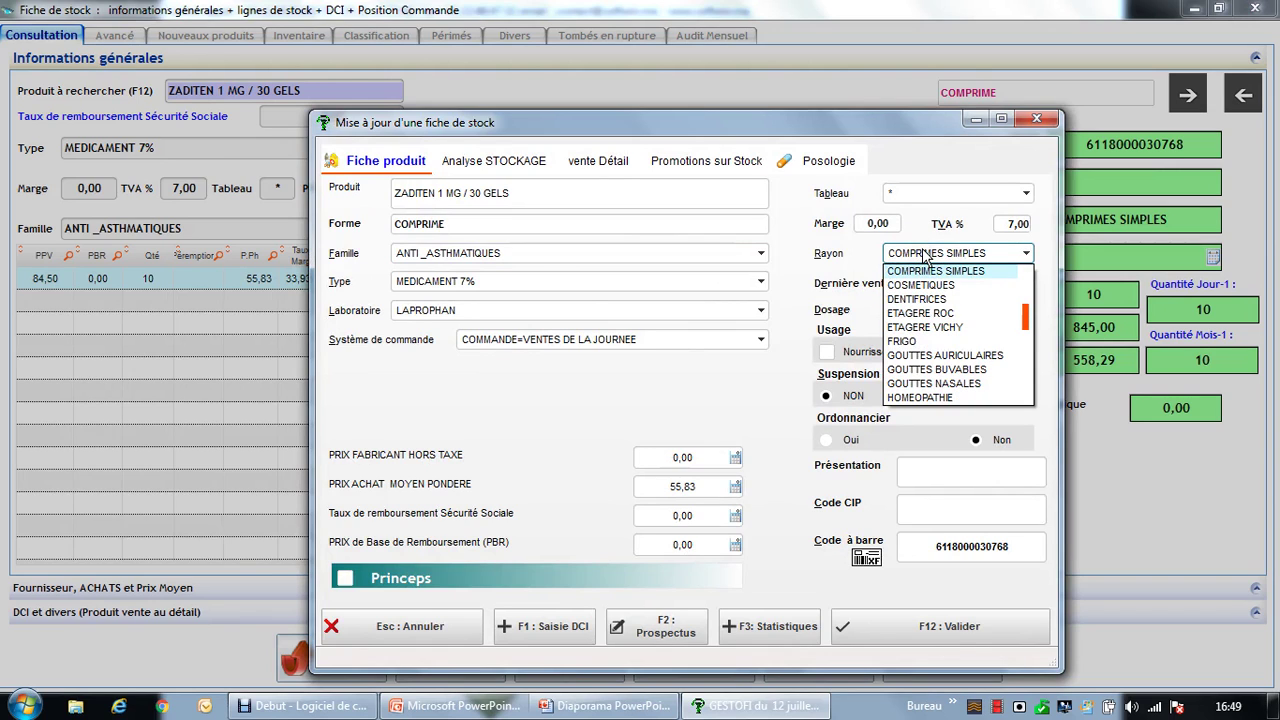
click(1015, 350)
drag(1015, 355, 1010, 188)
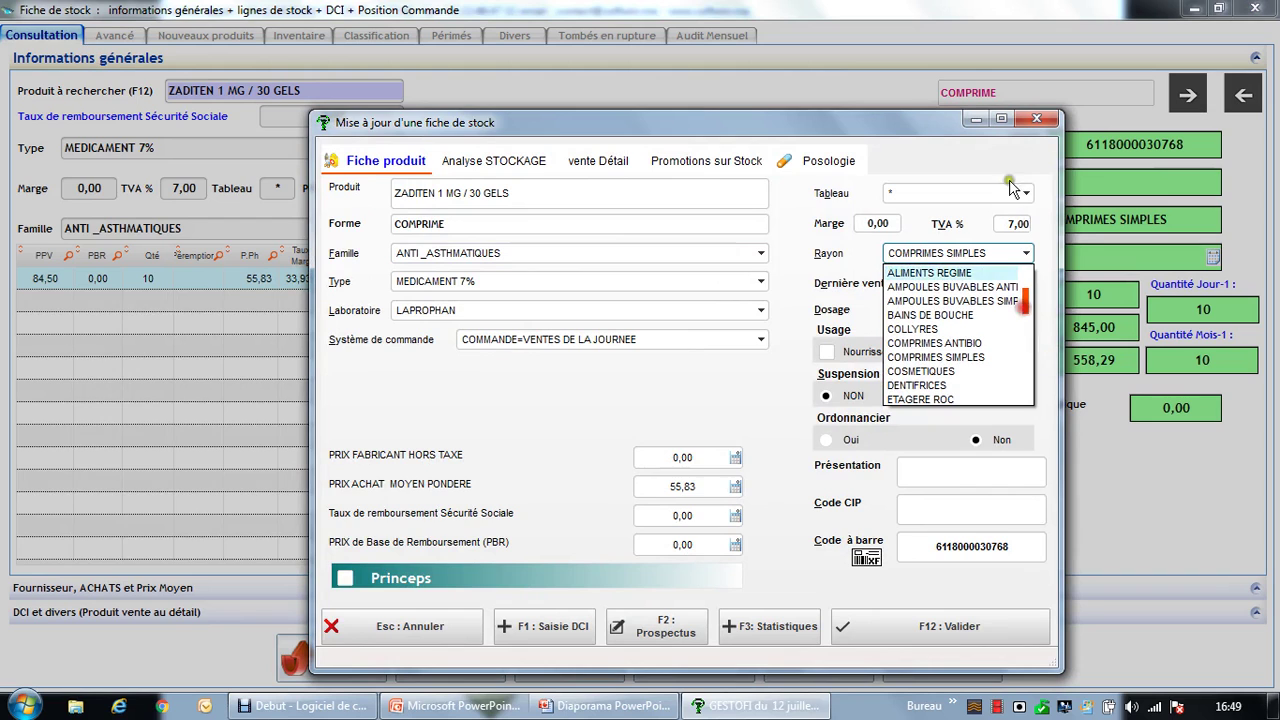
click(1032, 119)
click(1032, 119)
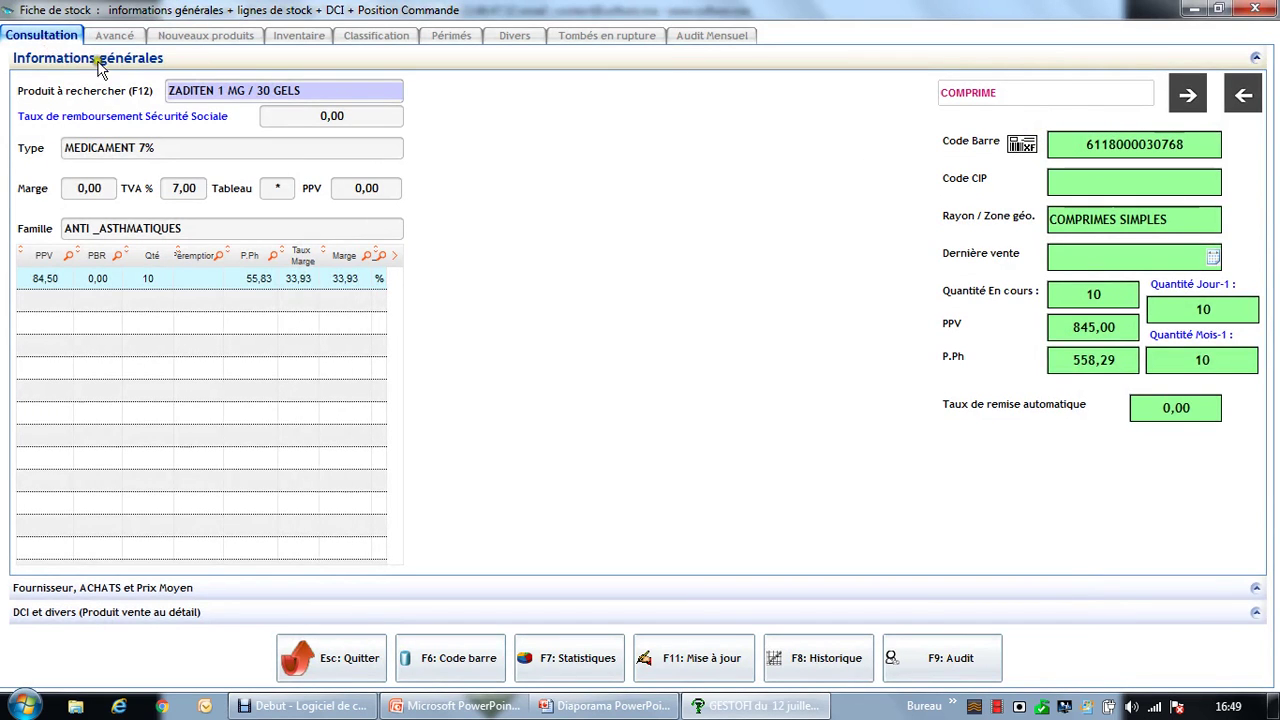
- Search for KLO and display the stock record of KLORANE BAUME APR SH CAMOMILLE
click(199, 88)
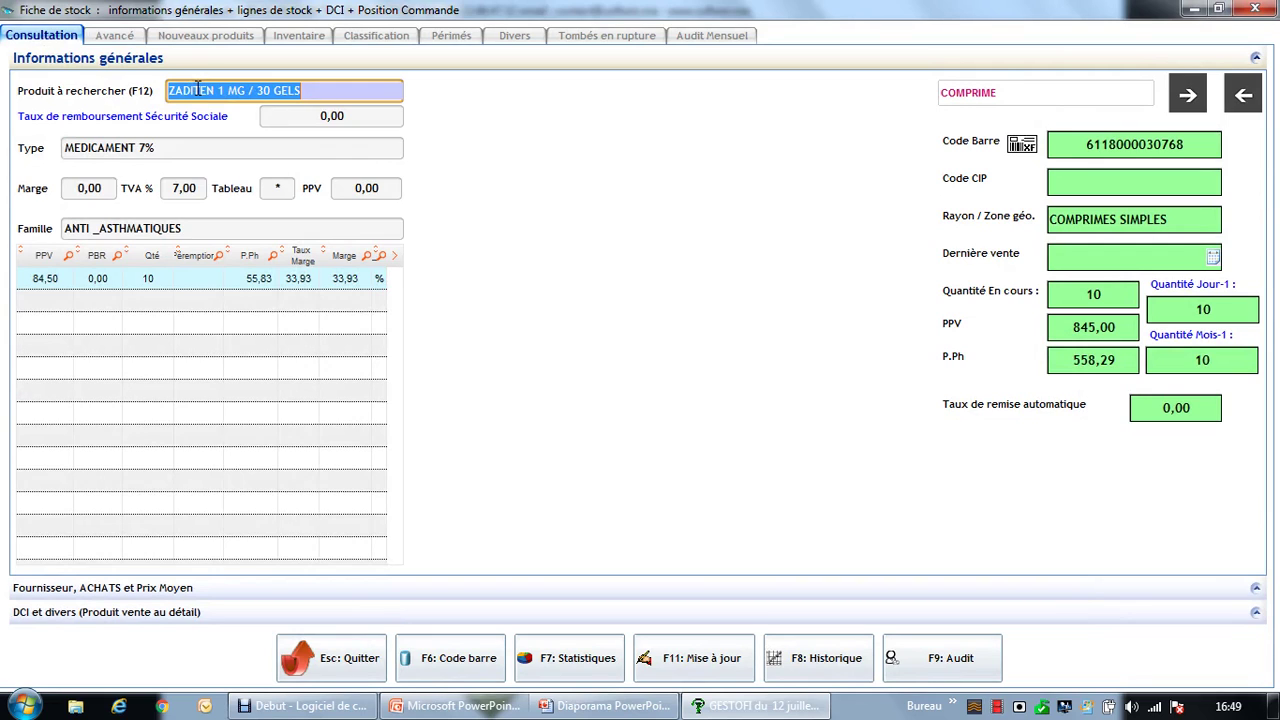
text(KLO)
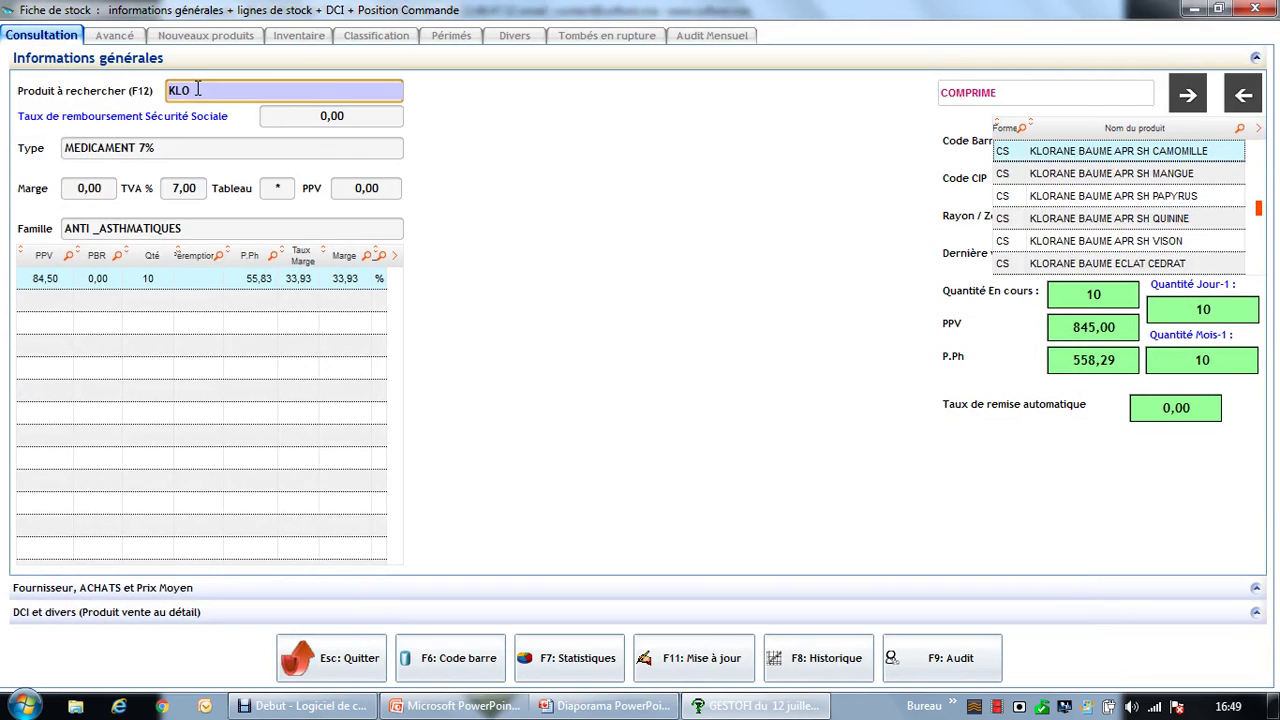
key(Return)
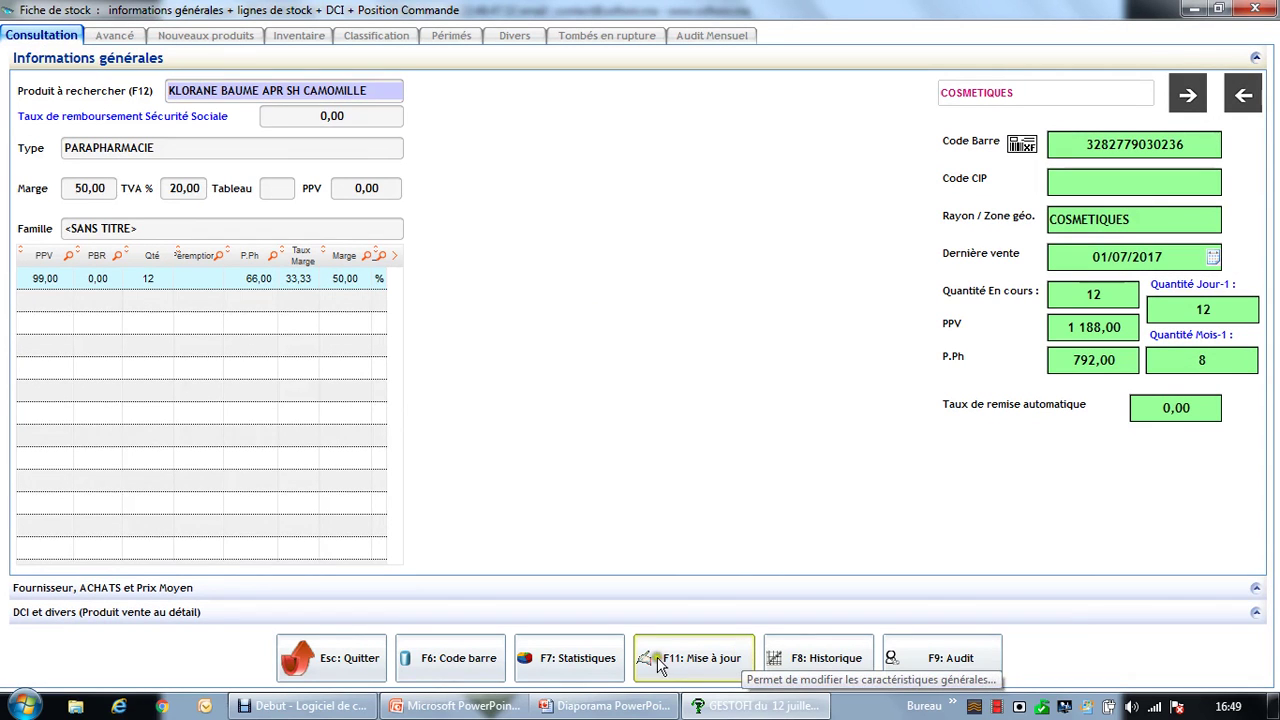
- Open the KLORANE BAUME APR SH CAMOMILLE record for updating, browse its available shelves and close the record without changes
click(742, 662)
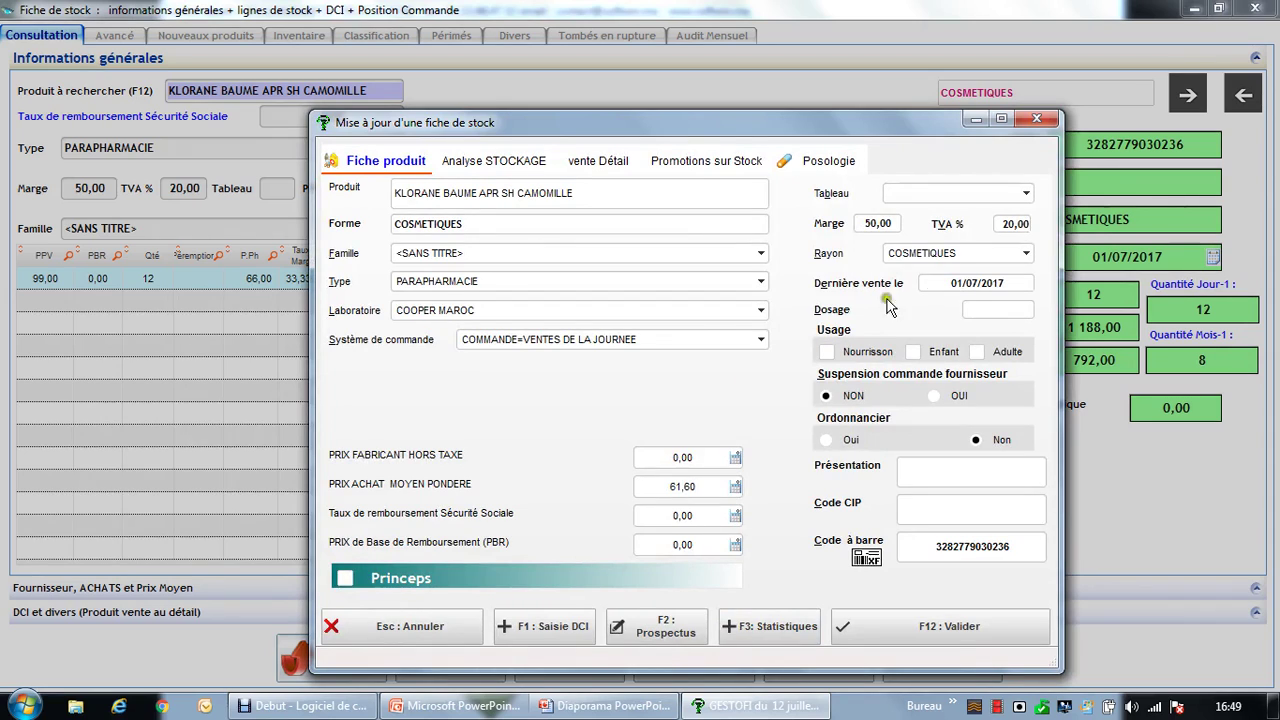
click(955, 256)
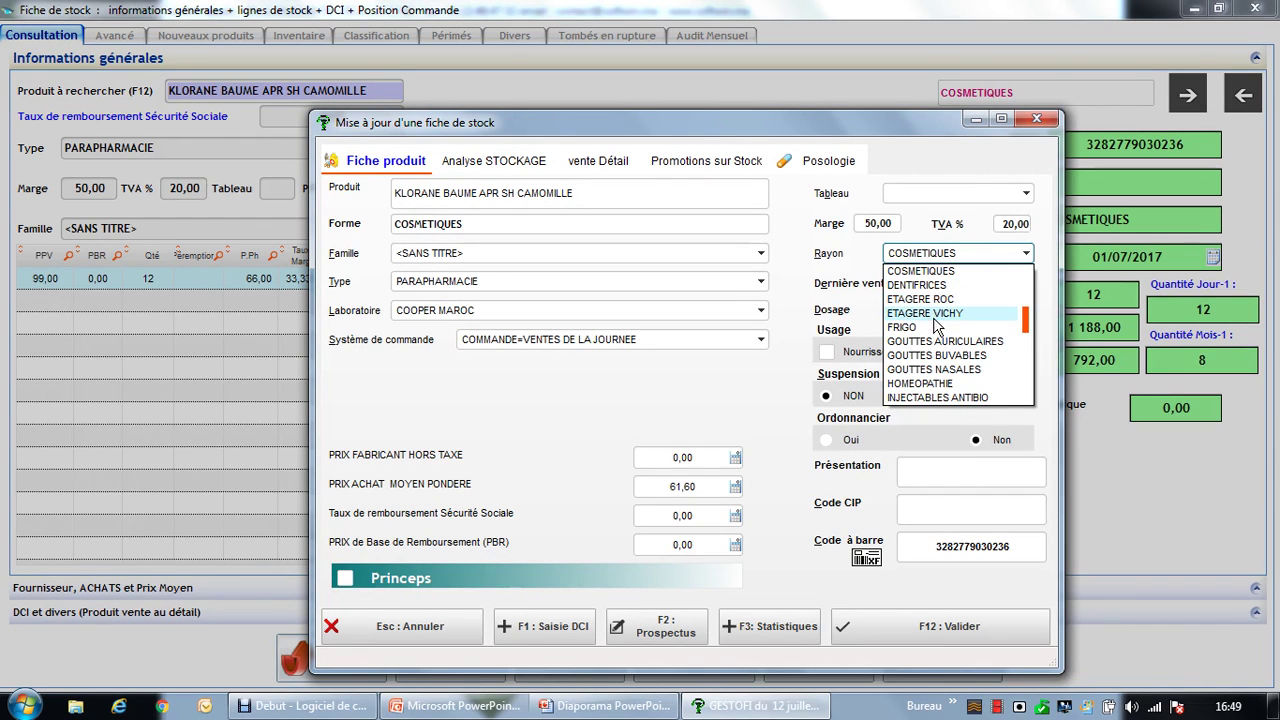
click(785, 315)
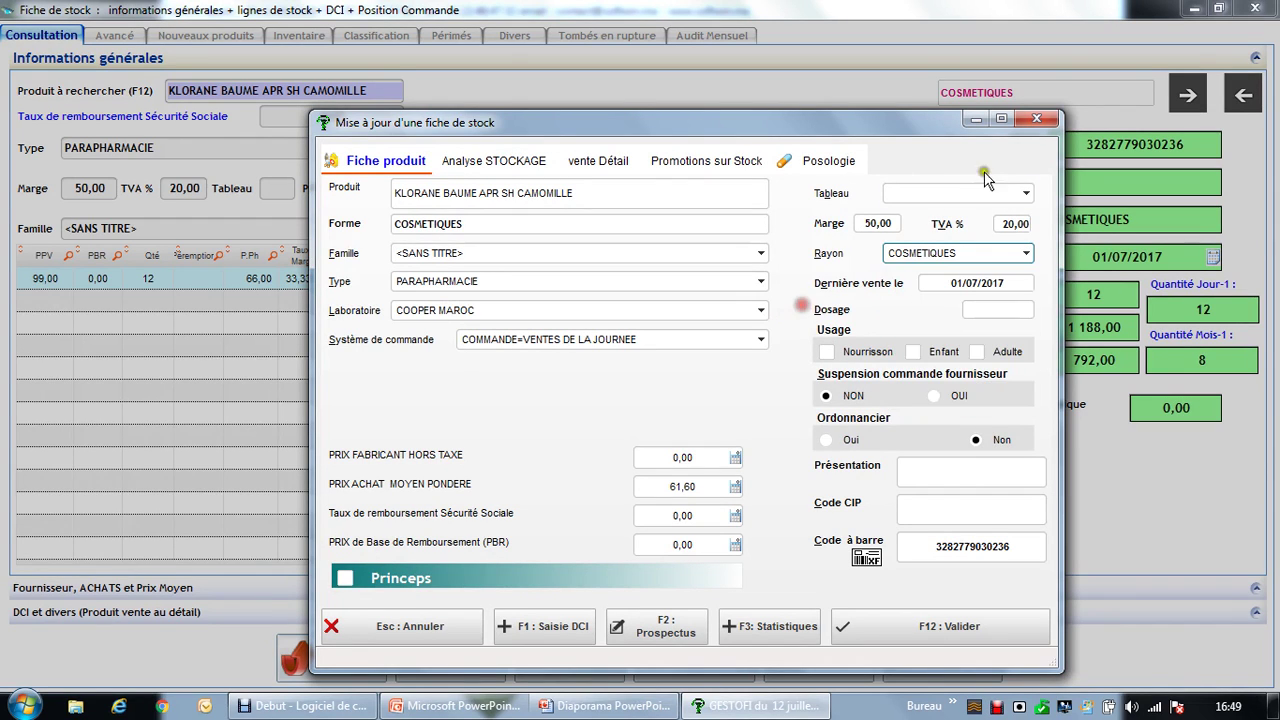
click(1035, 120)
click(1253, 10)
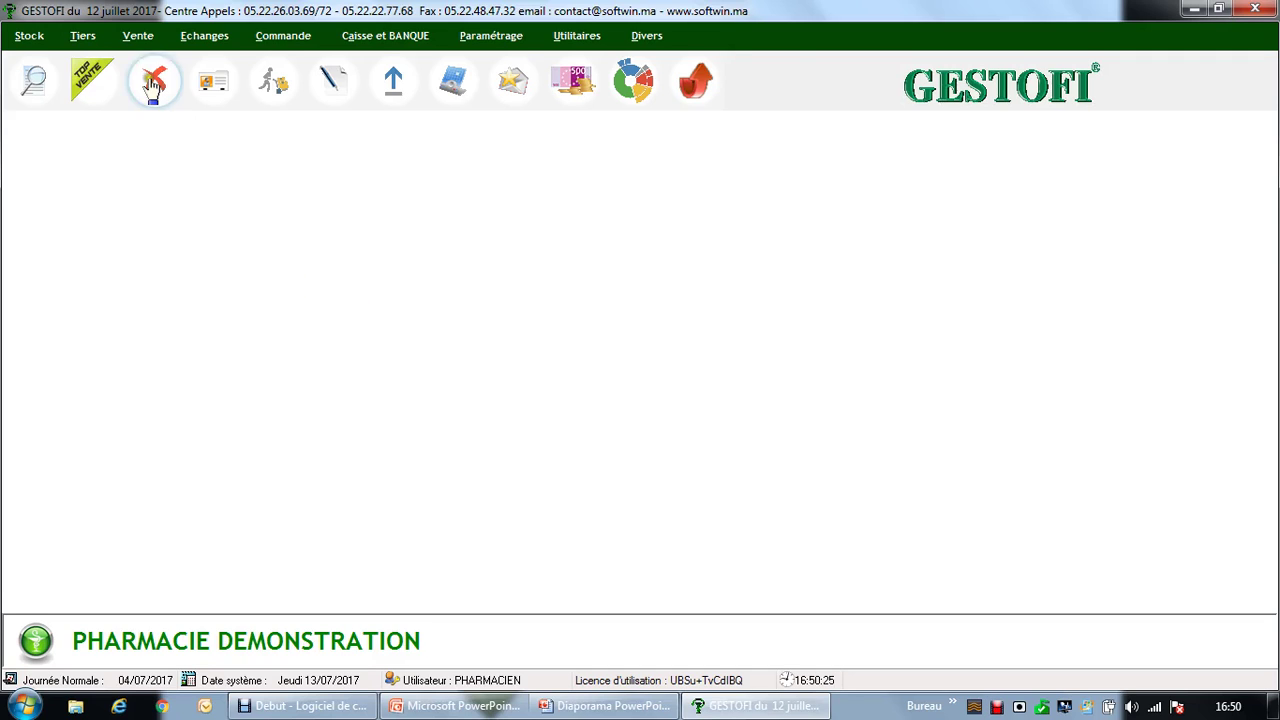
- Preview the stock inventory report by shelf for AEROSOLS, leaving out zero-quantity products, and close the preview
click(45, 38)
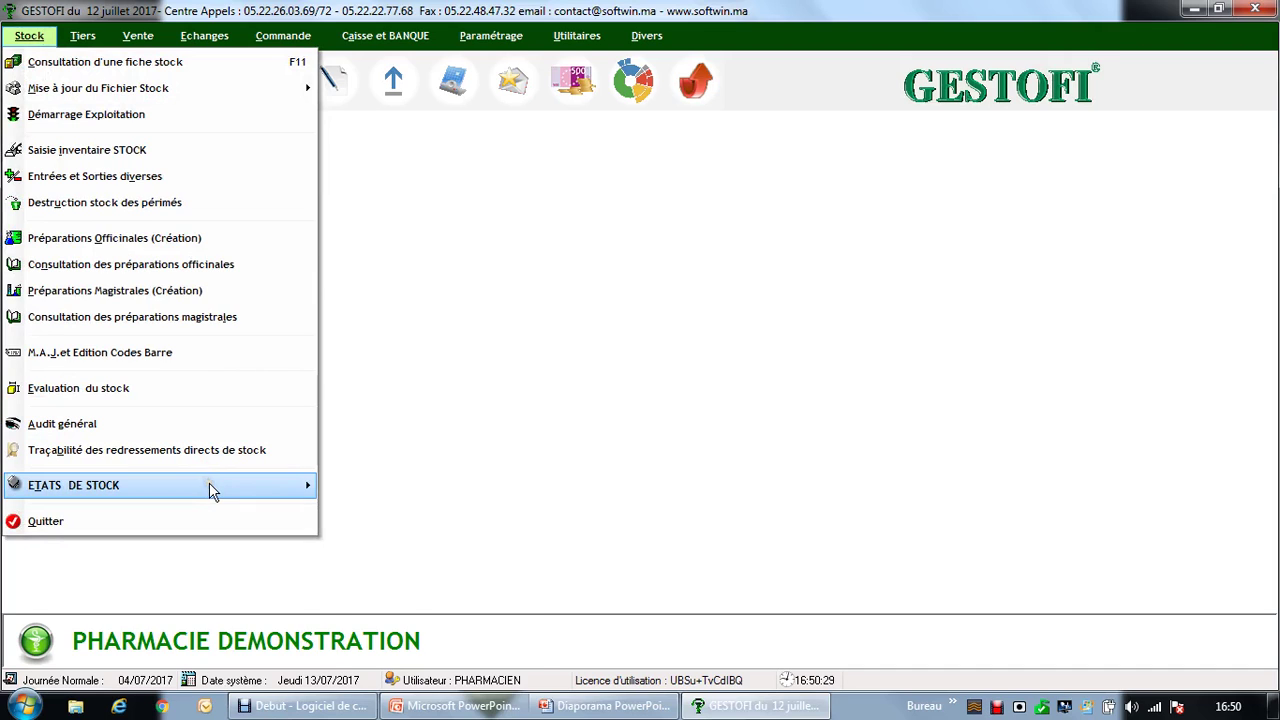
mouse_move(209, 485)
mouse_move(350, 547)
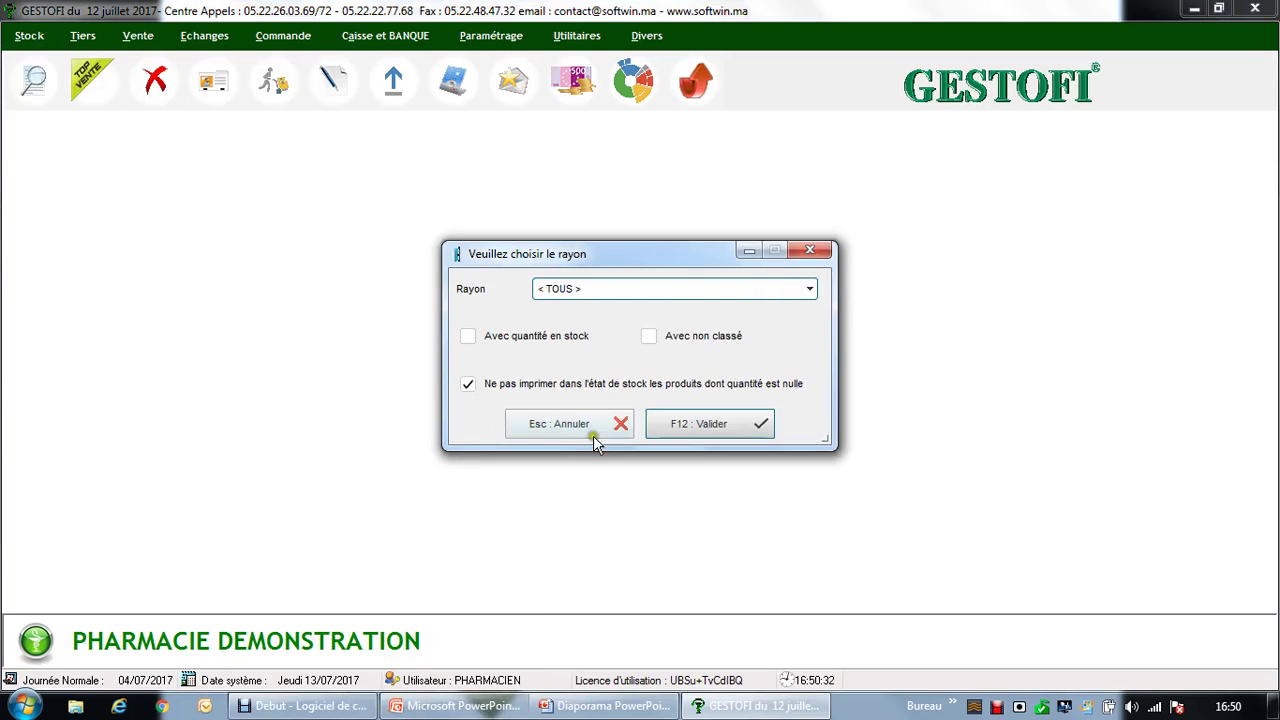
click(606, 289)
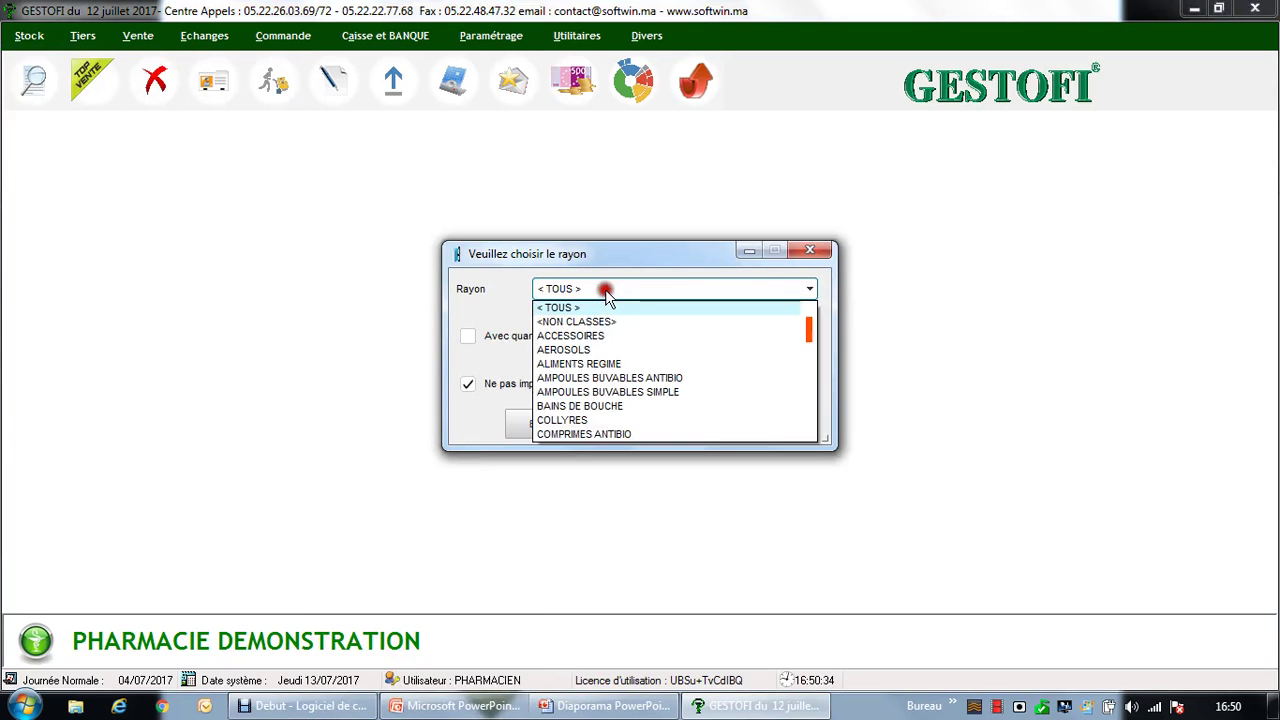
click(585, 349)
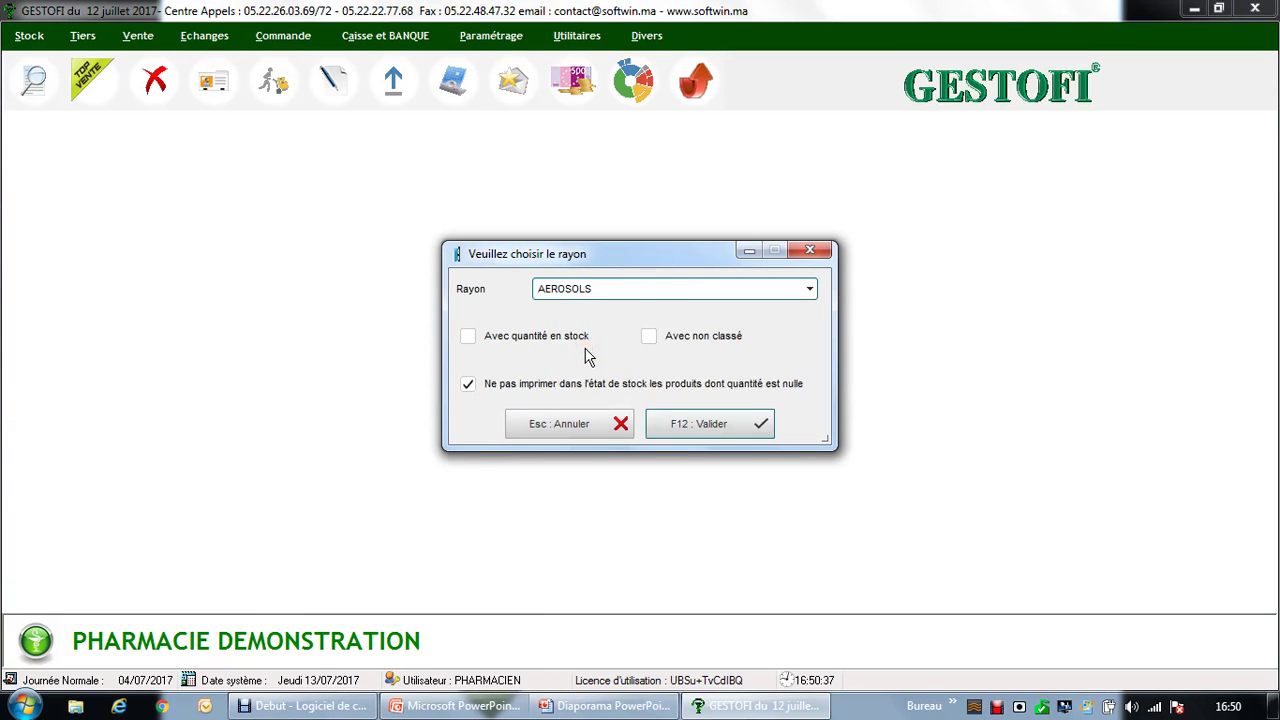
click(697, 428)
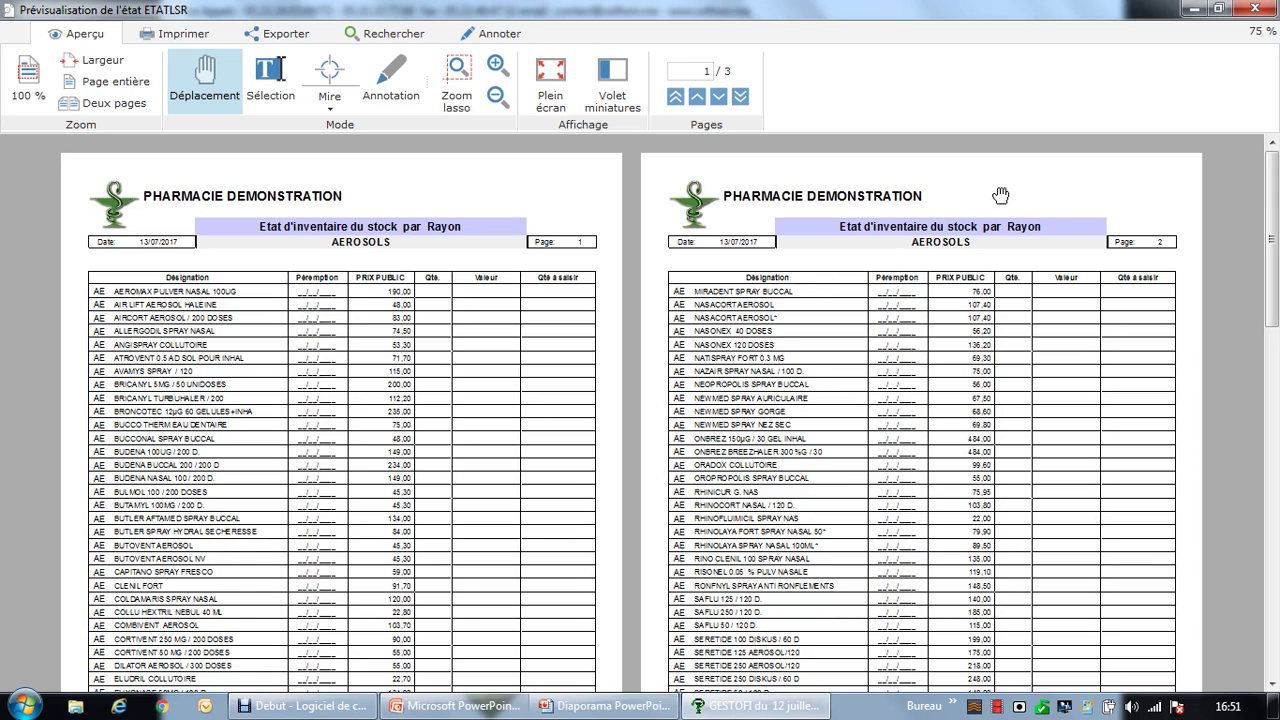
click(1256, 12)
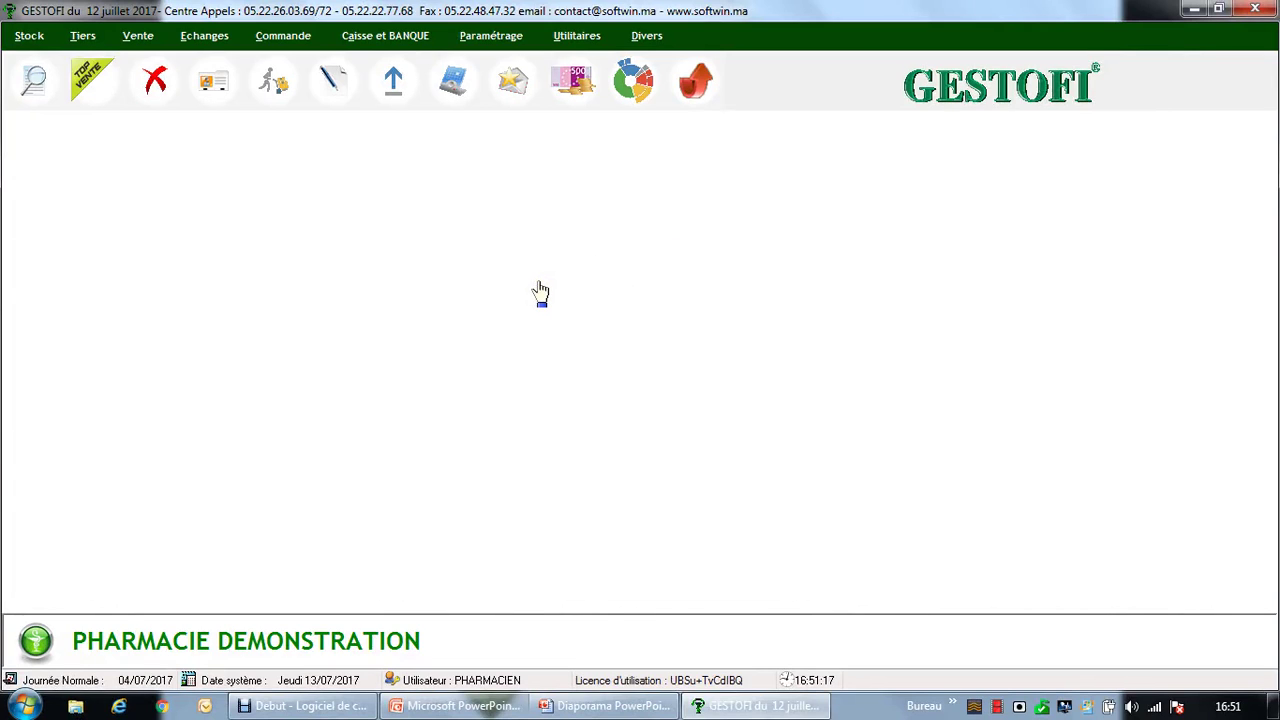
- Open the stock file update, passing the password prompt, and list the products of the AEROSOLS shelf in the entry by shelf
click(22, 38)
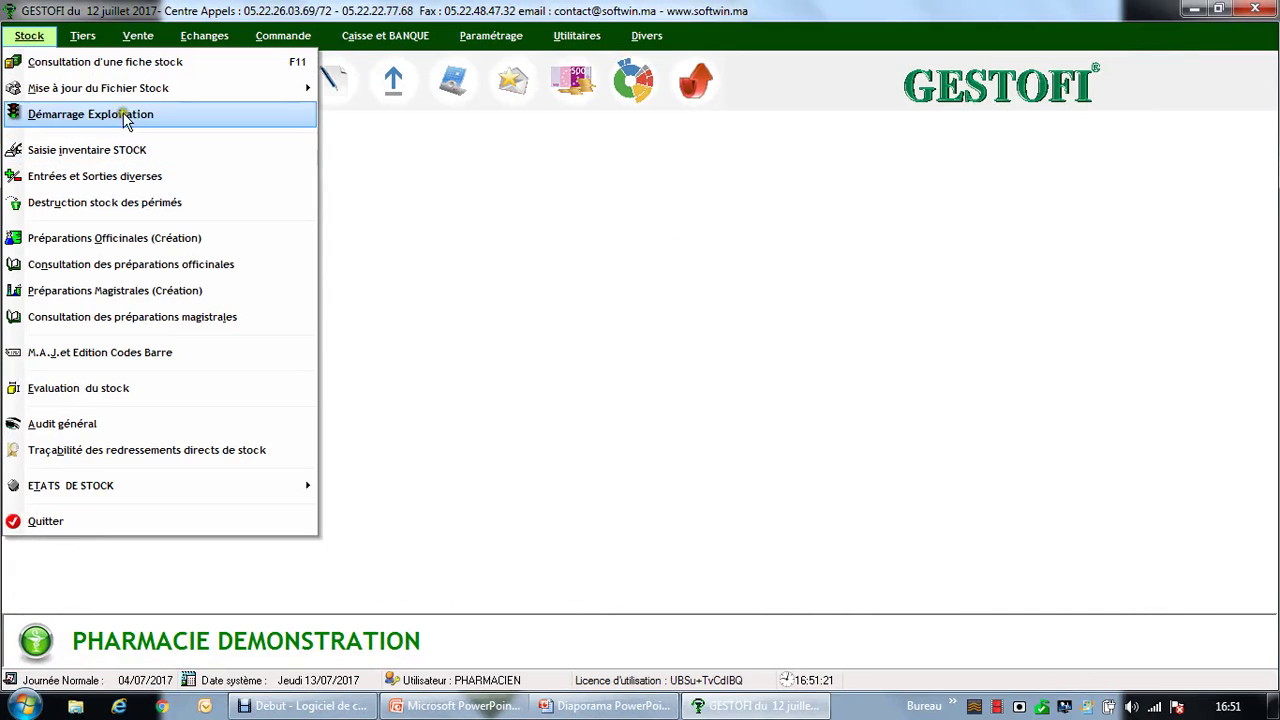
mouse_move(263, 88)
click(363, 88)
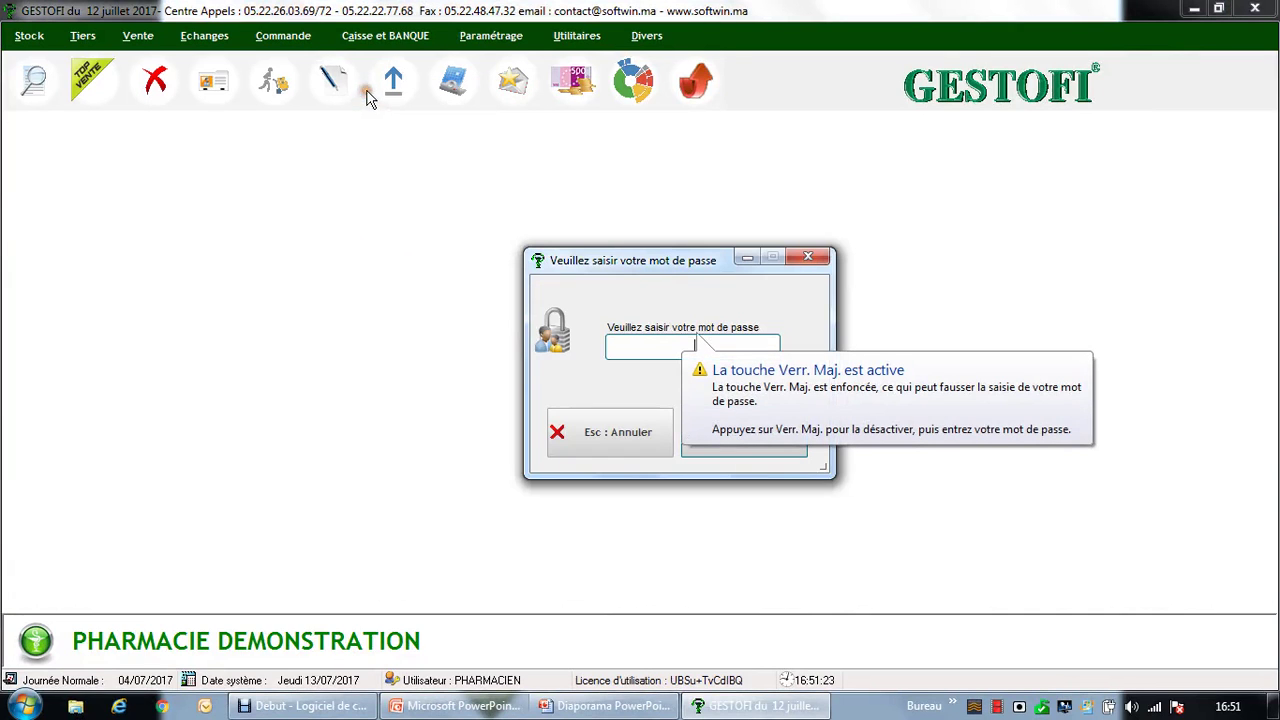
click(755, 438)
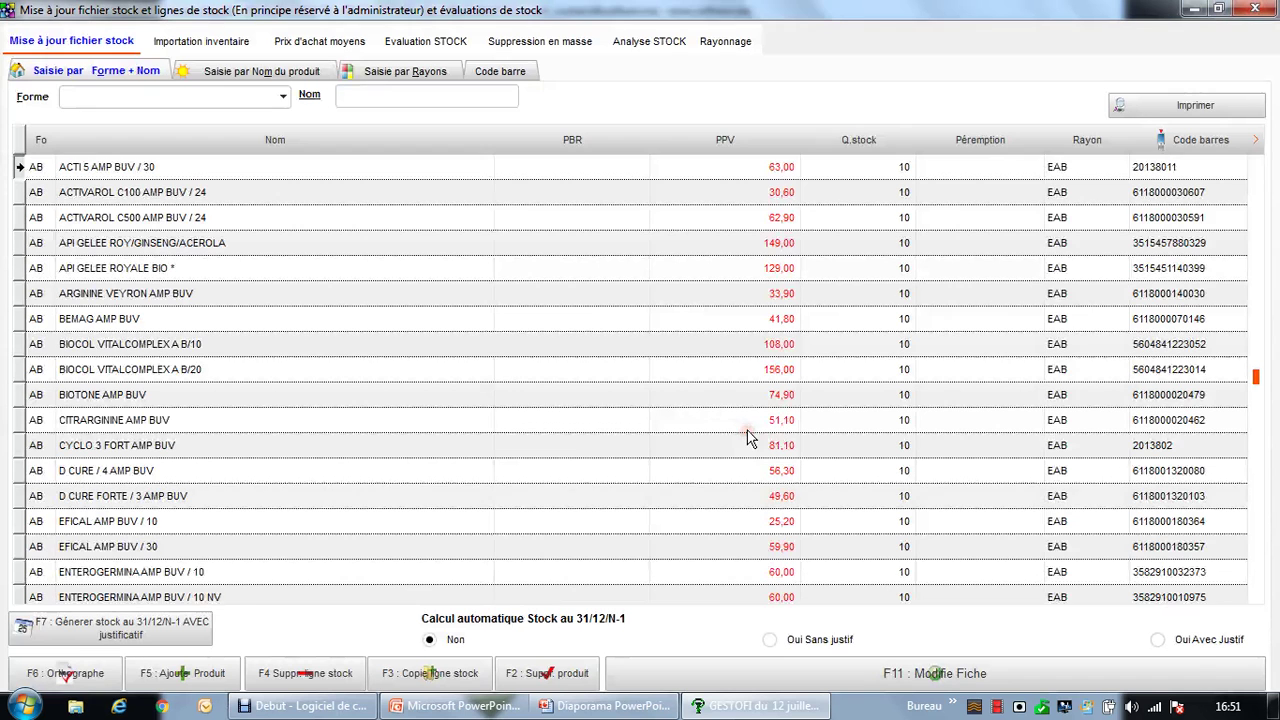
click(405, 75)
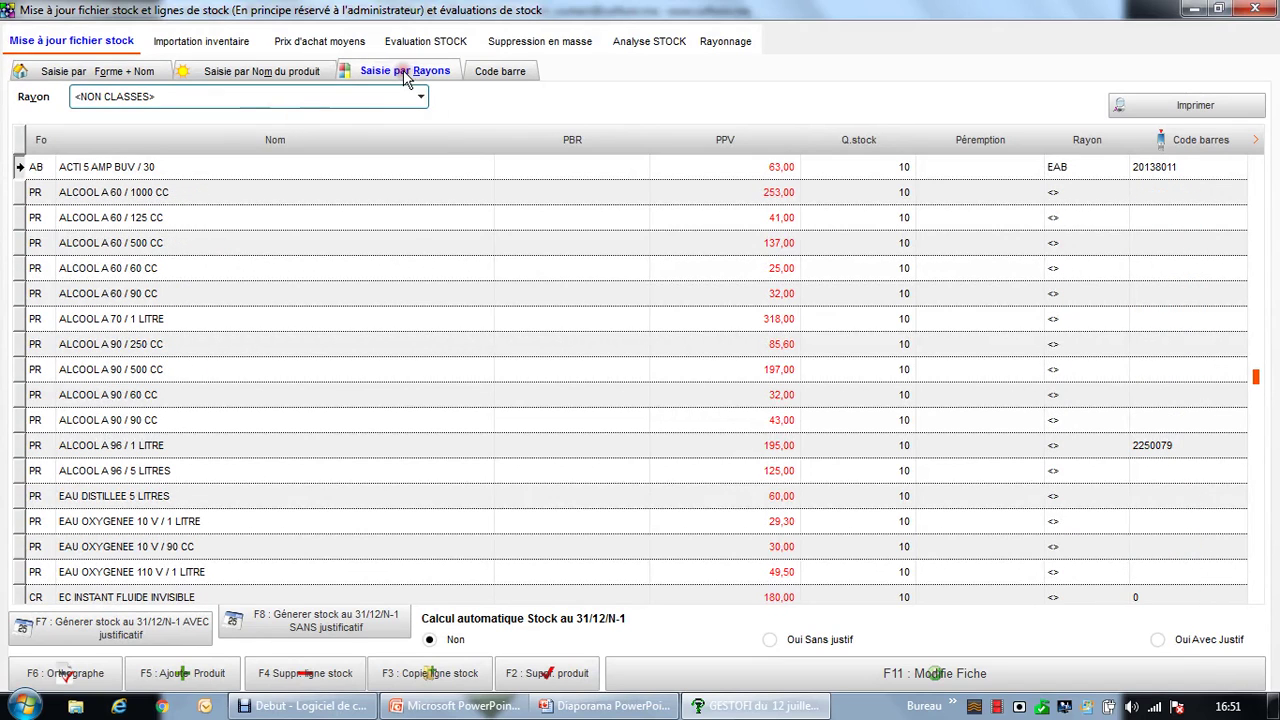
click(334, 96)
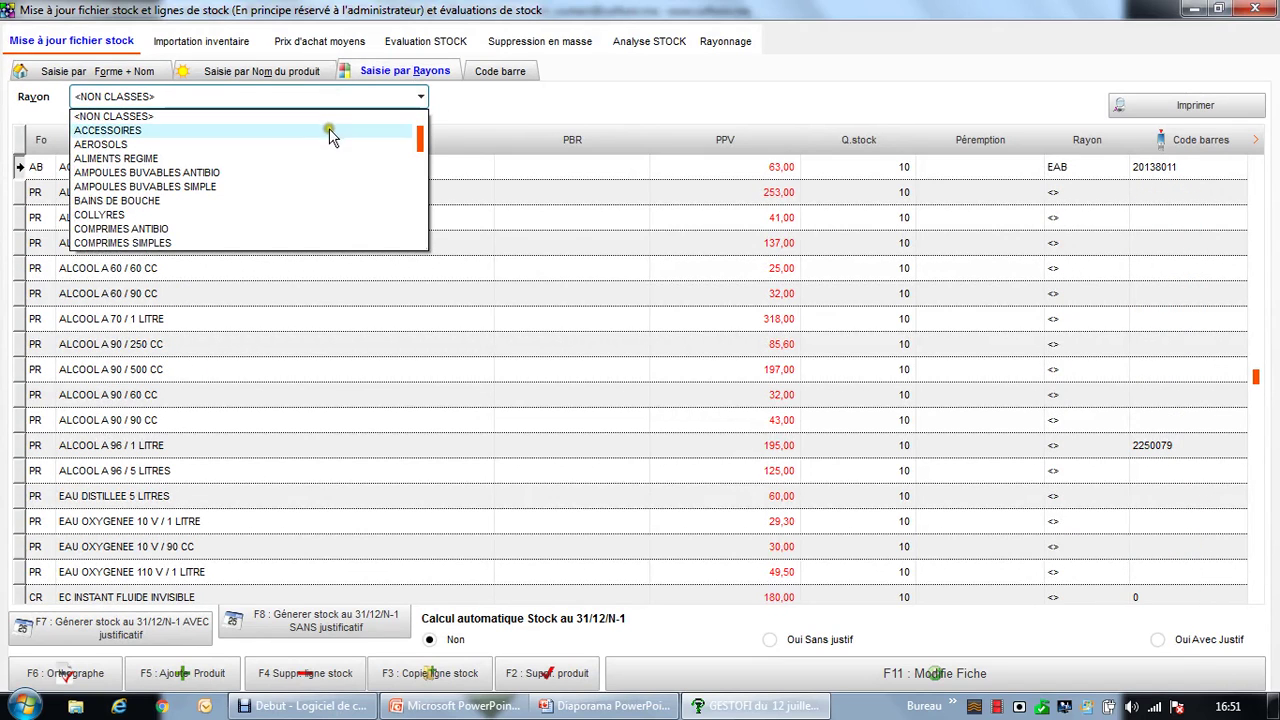
click(330, 143)
- Go through the stock quantity cells of the AEROSOLS products from one line to the next
click(892, 168)
click(885, 193)
click(880, 217)
click(875, 245)
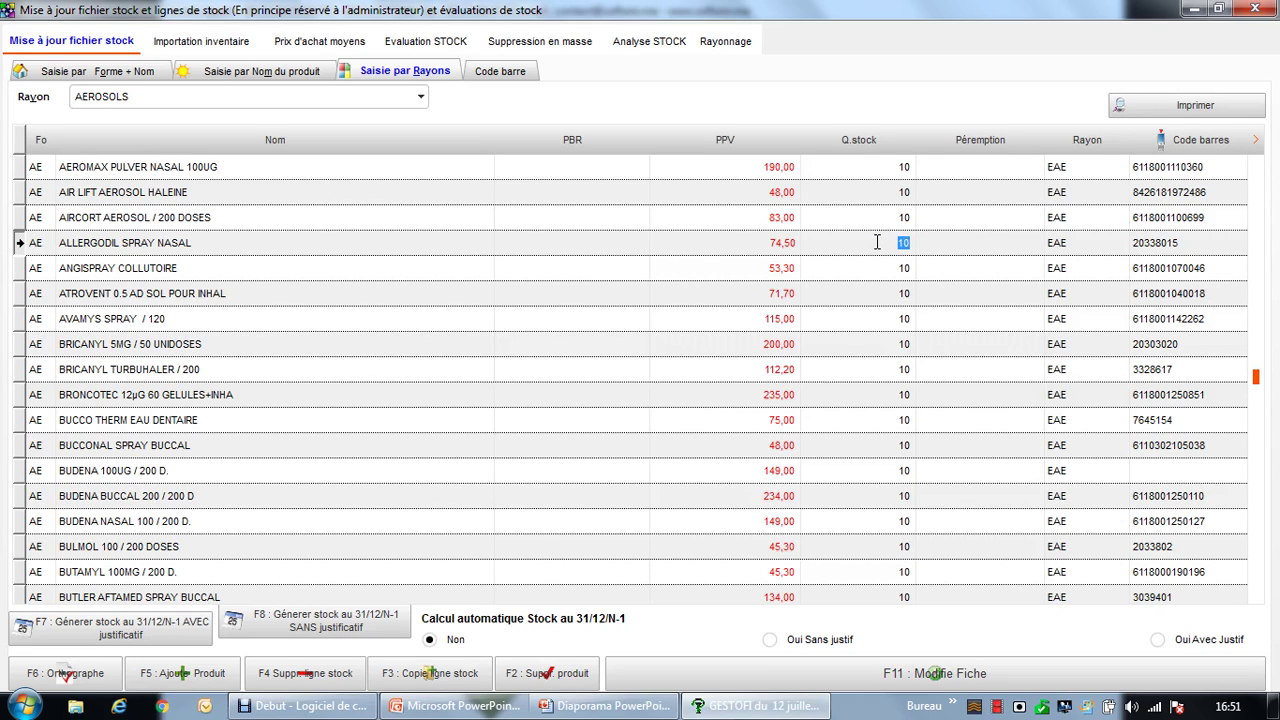
key(Down)
key(Down)
key(Down)
key(Down)
key(Down)
key(Down)
key(Down)
key(Down)
key(Down)
key(Down)
key(Down)
key(Down)
key(Down)
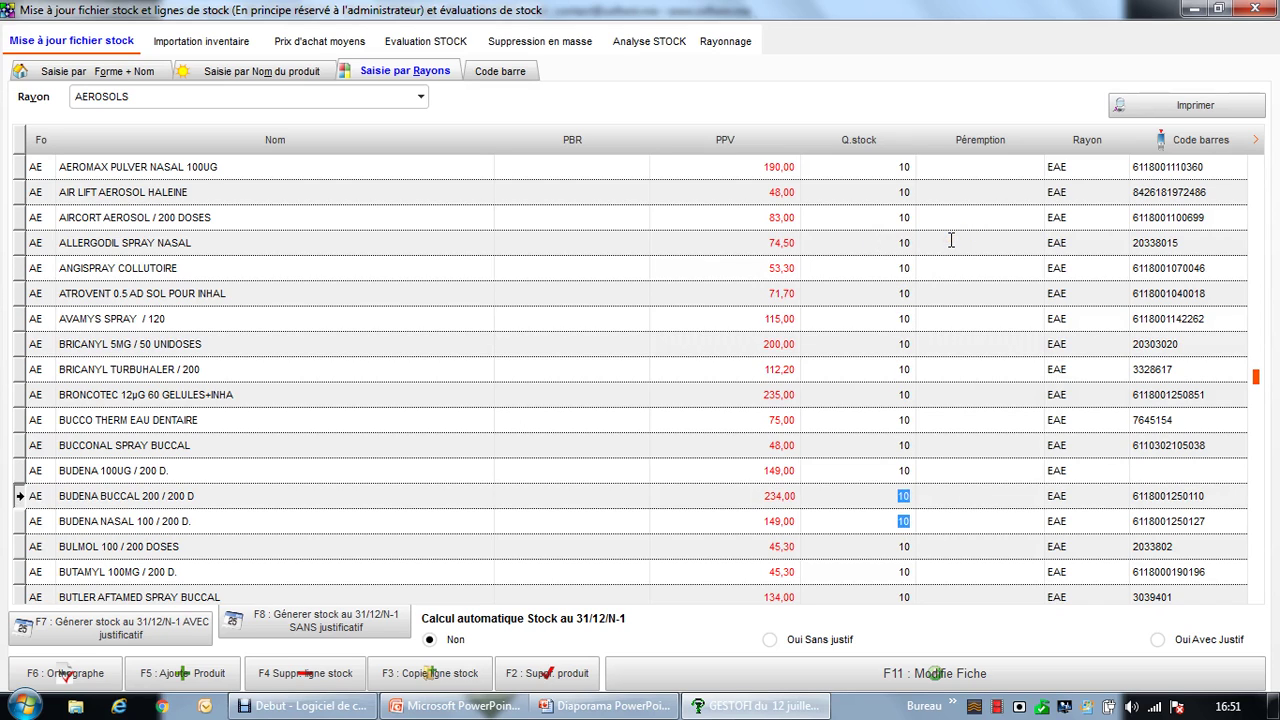
key(Down)
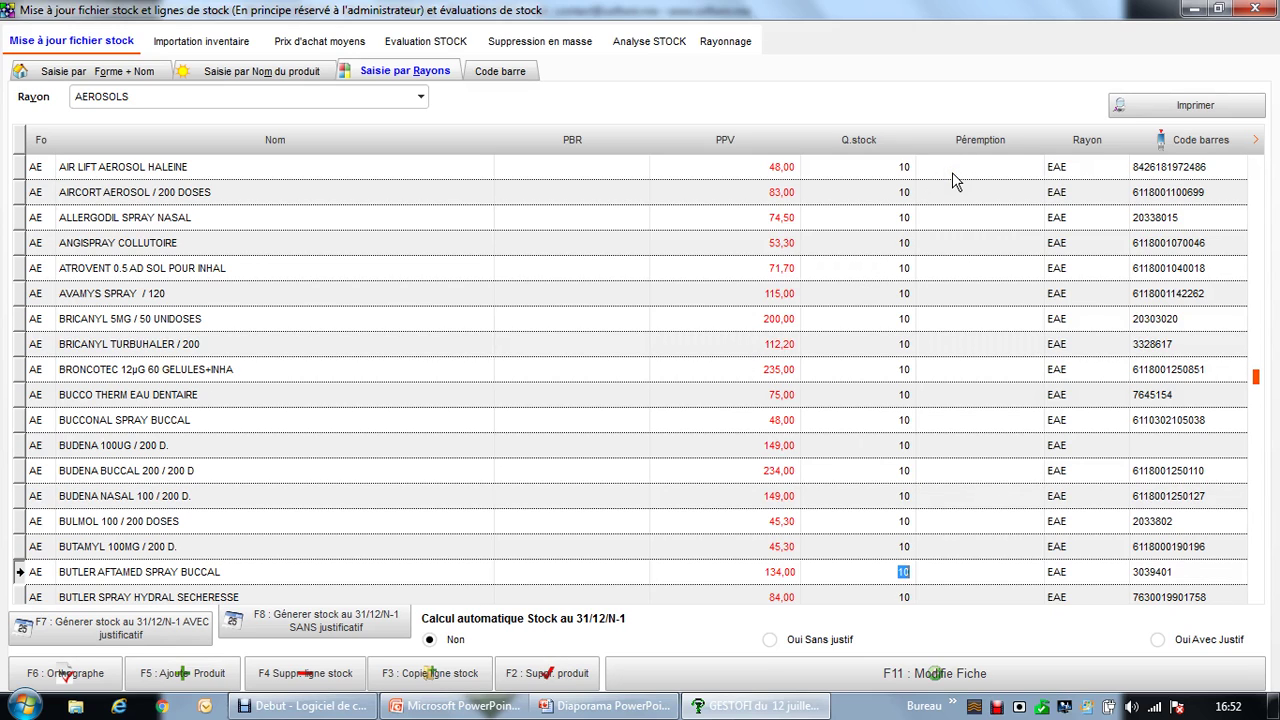
- Set the AIR LIFT AEROSOL HALEINE stock quantity to 2 and its expiry date to 12/2019
click(903, 168)
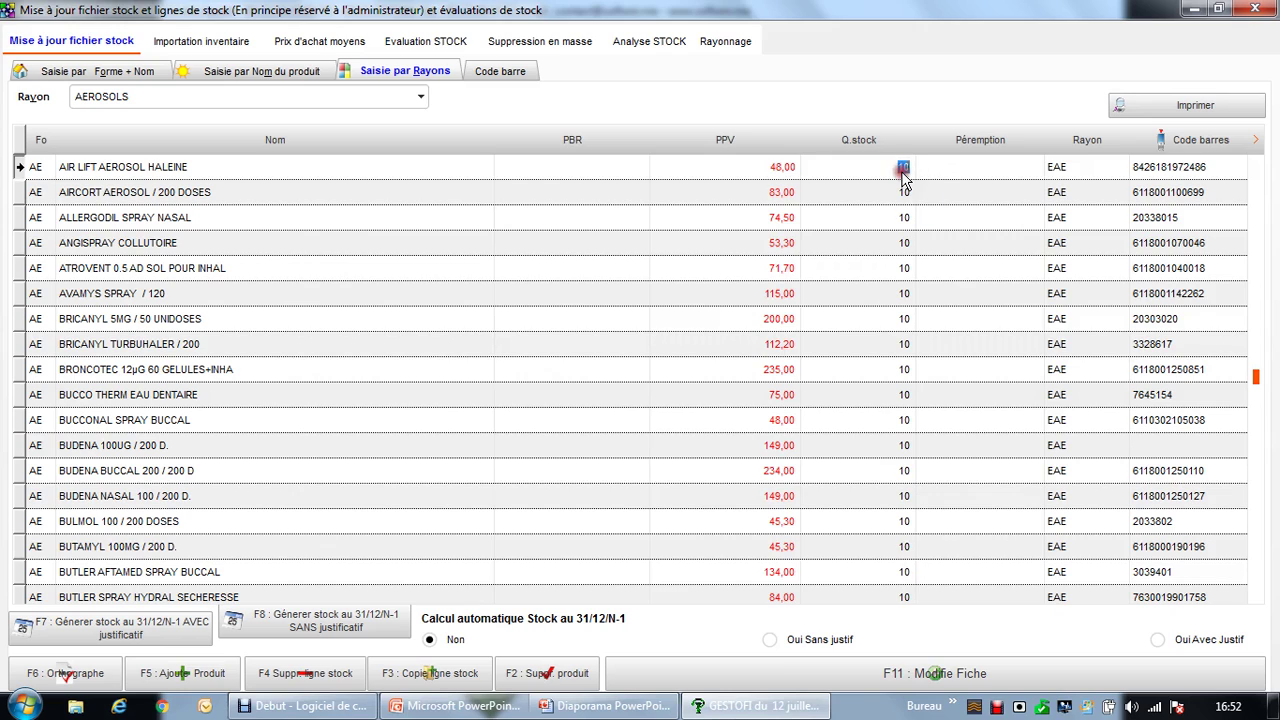
text(2)
click(935, 166)
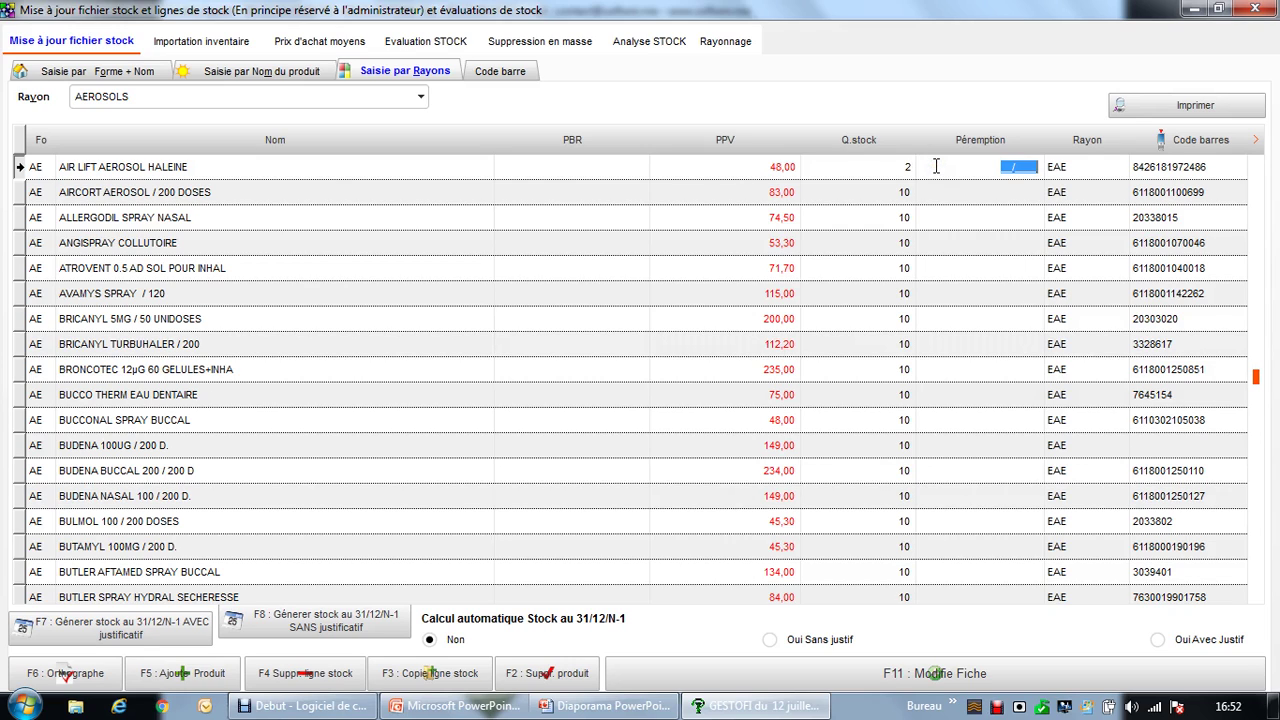
text(1220)
click(882, 193)
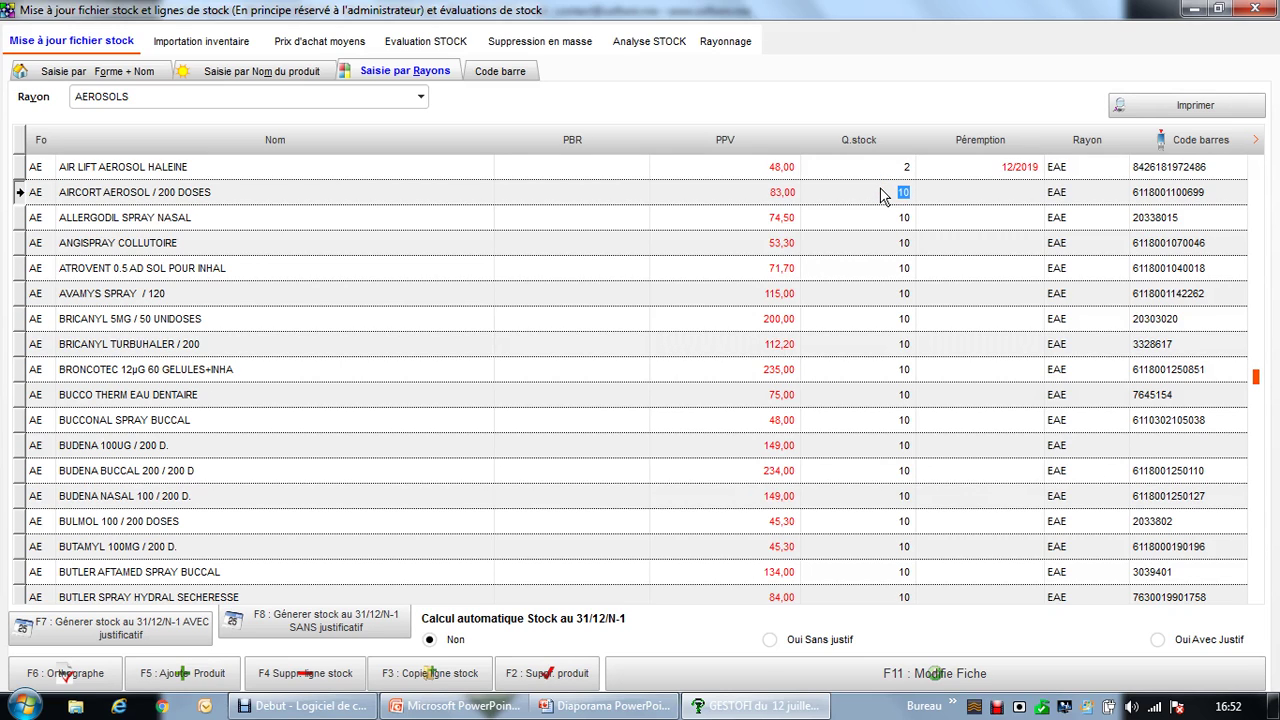
- Duplicate the AIR LIFT AEROSOL HALEINE stock line and confirm the copy
click(872, 166)
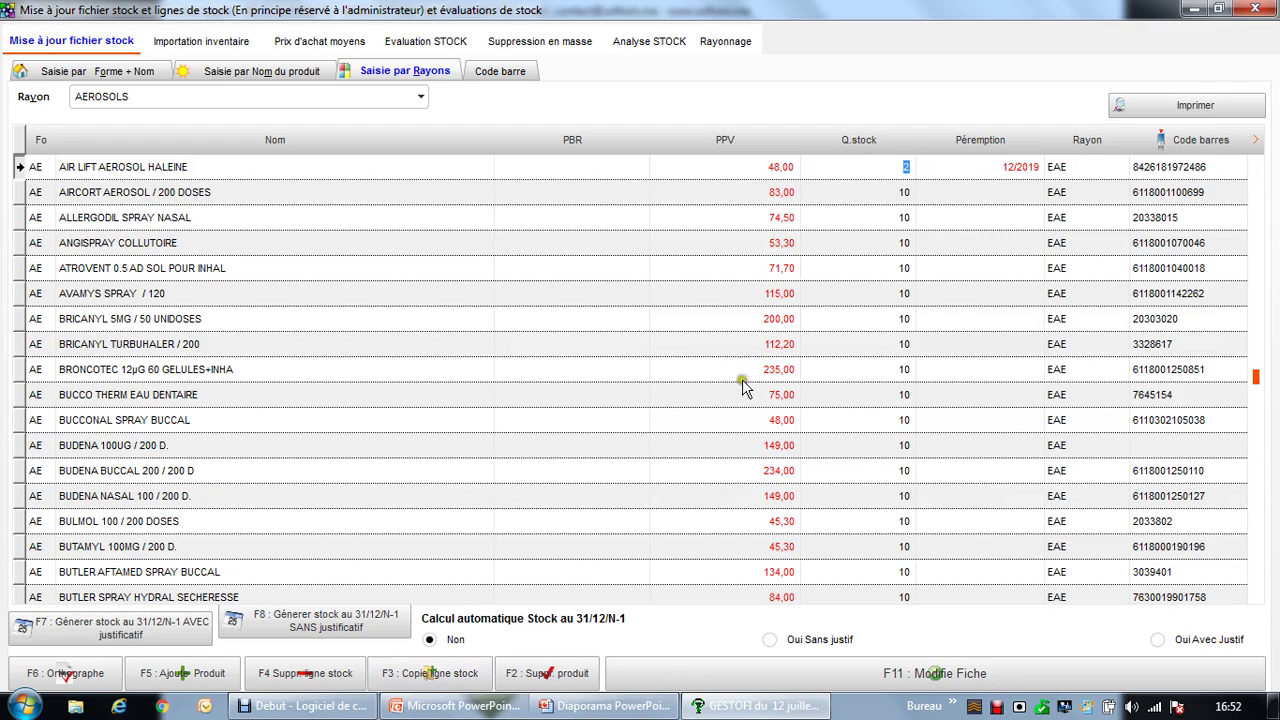
click(446, 675)
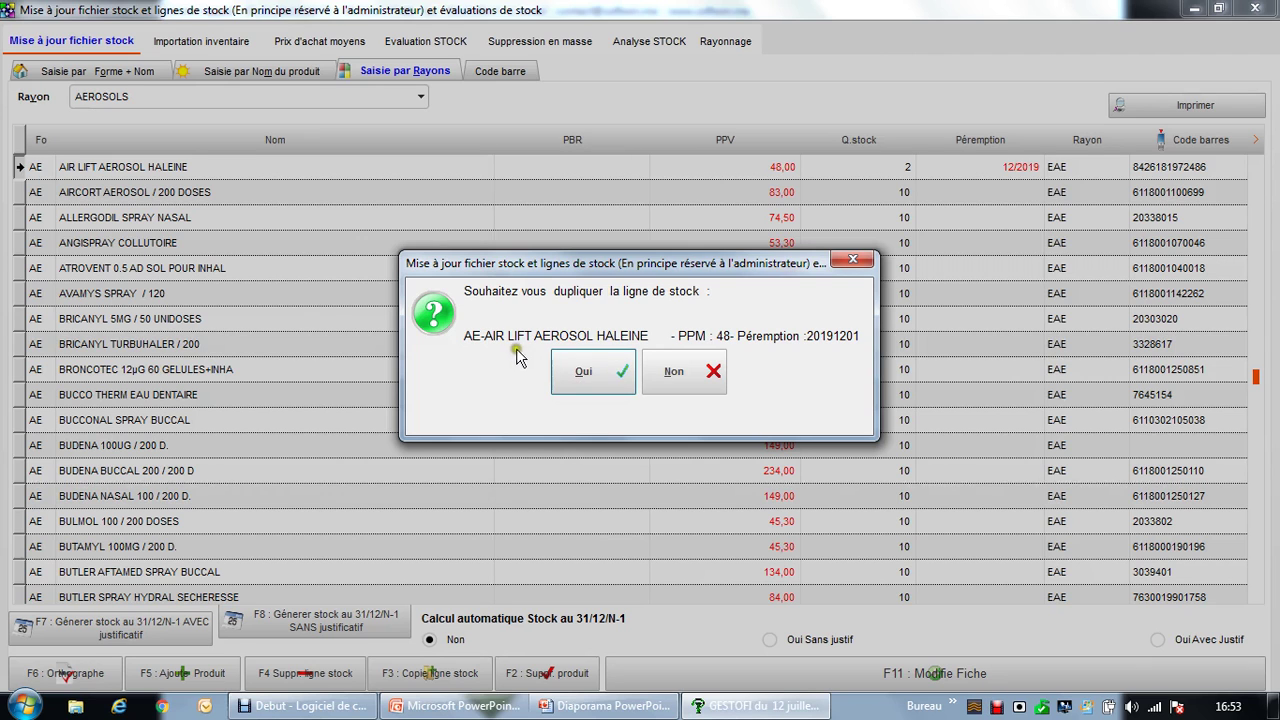
click(607, 365)
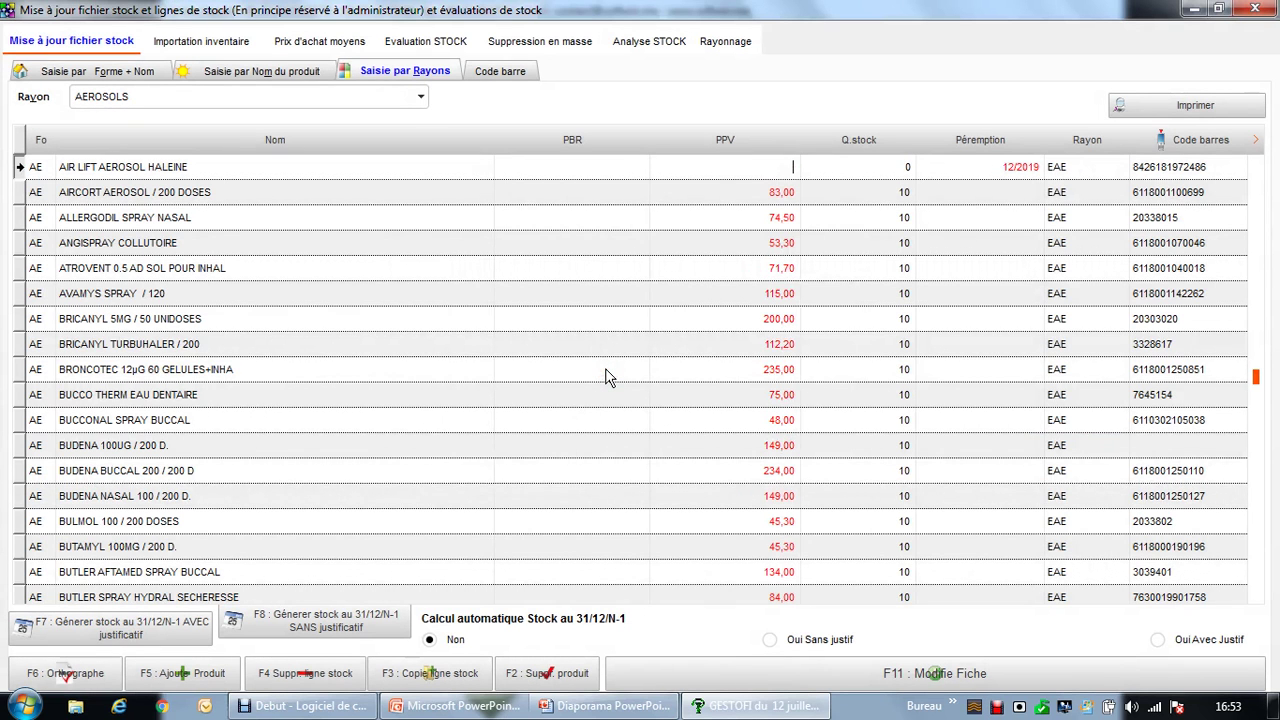
- Fill in the duplicated AIR LIFT AEROSOL HALEINE line with PPV 48, stock quantity 5 and expiry date 12/2020
click(768, 250)
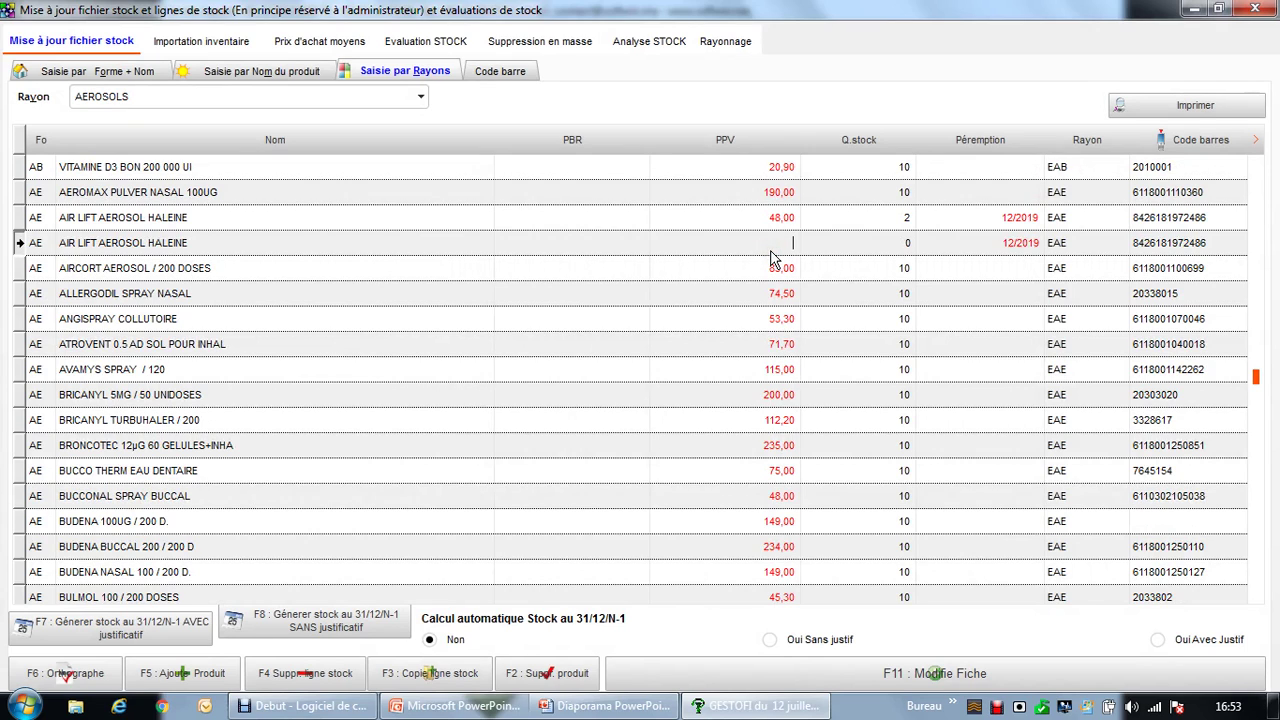
text(48)
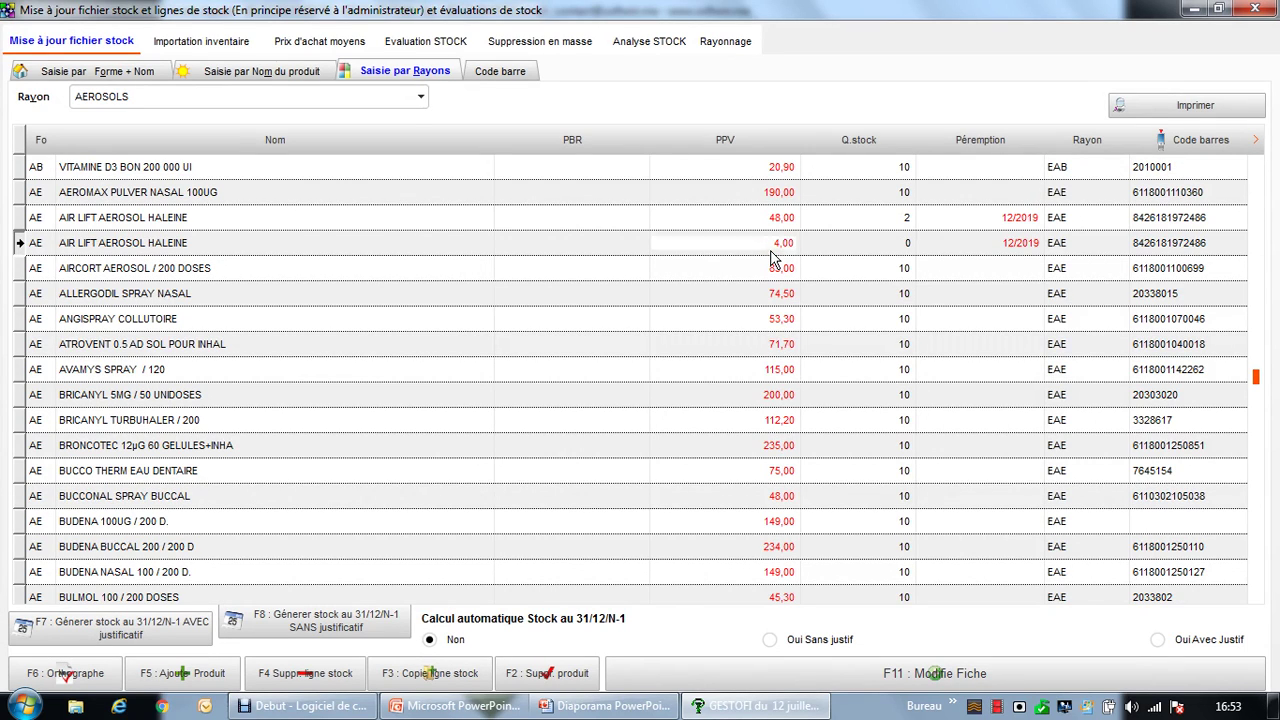
key(Tab)
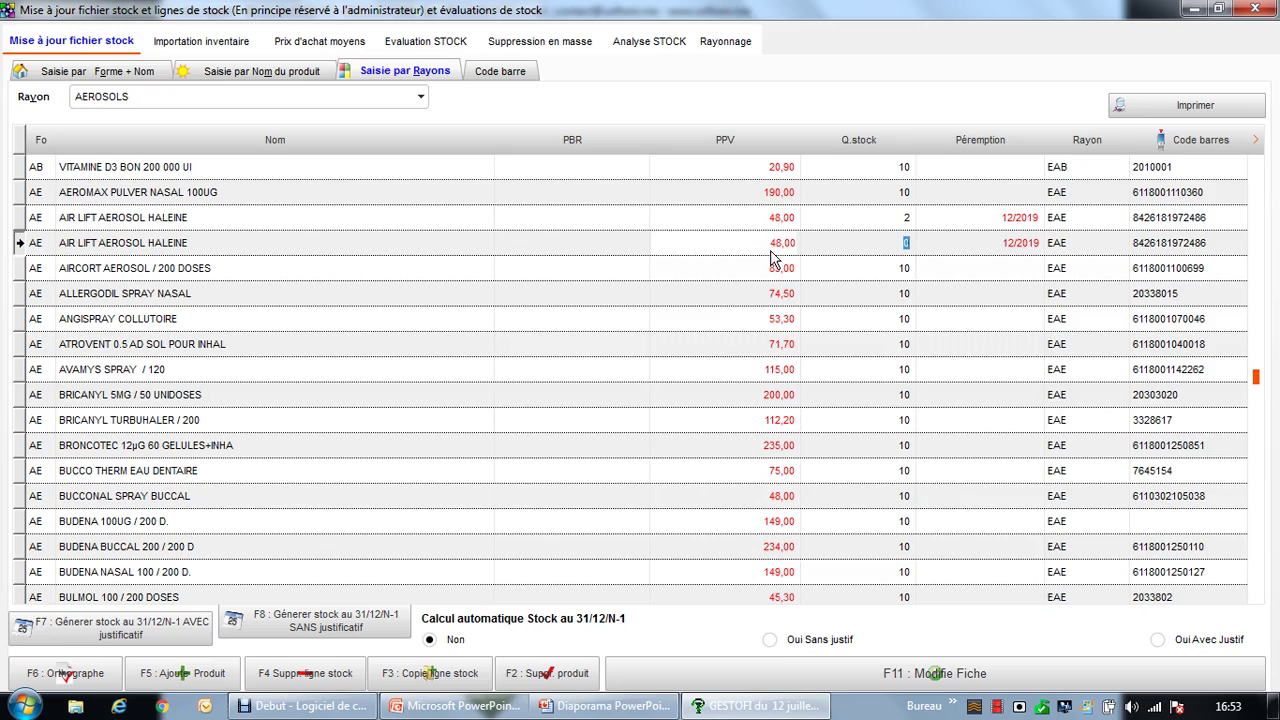
key(Tab)
text(12/2020)
click(770, 269)
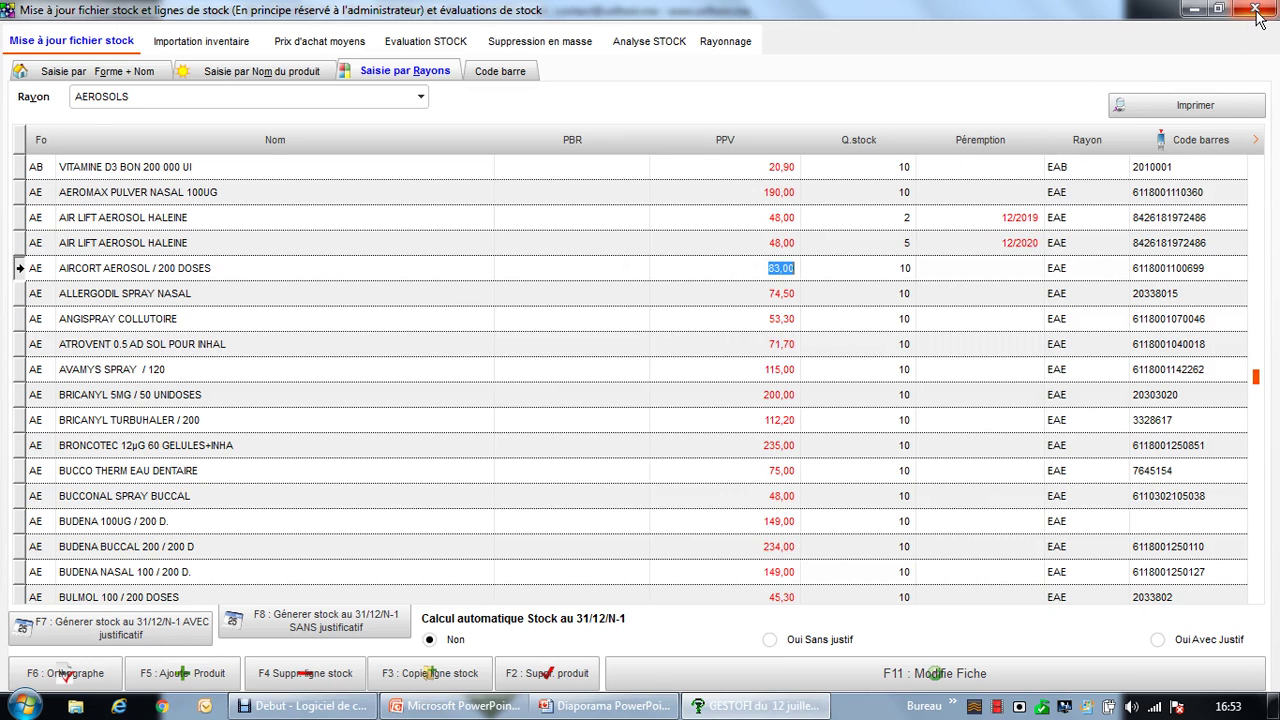
- Leave the stock file update, search the stock records for AIR and check AIR LIFT AEROSOL HALEINE's stock lines
click(1256, 12)
click(35, 88)
click(256, 97)
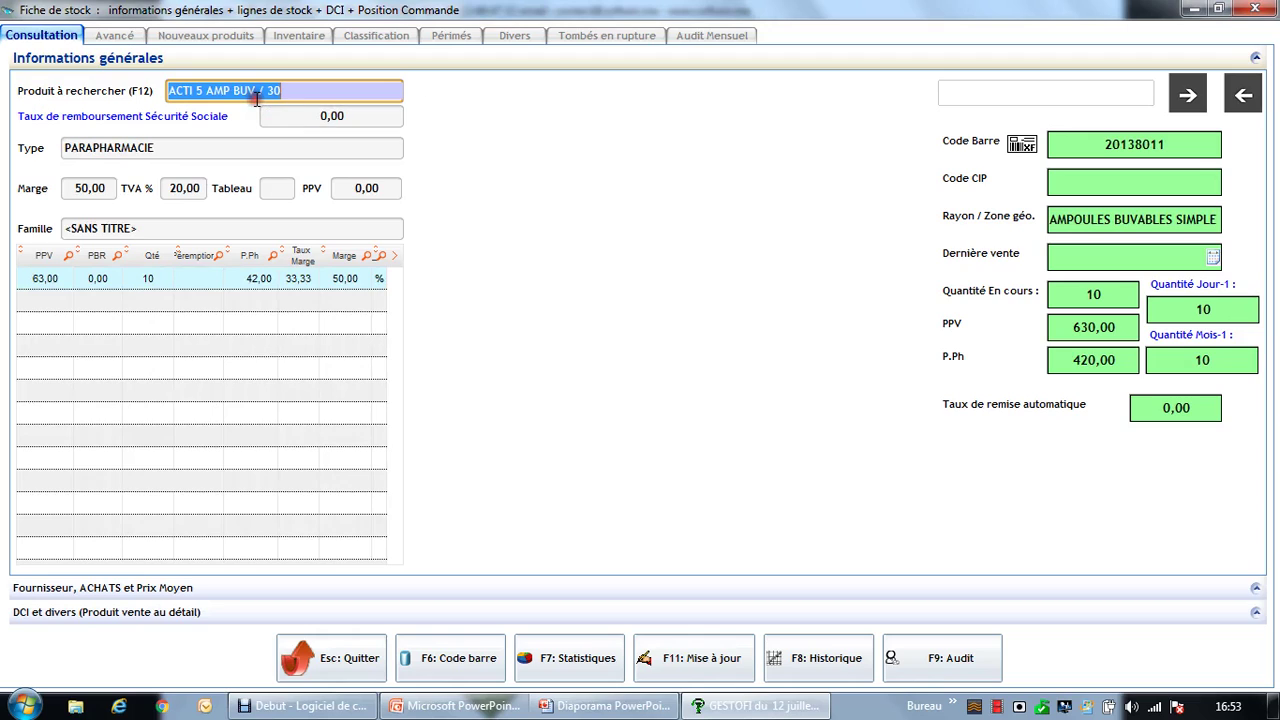
text(AIR)
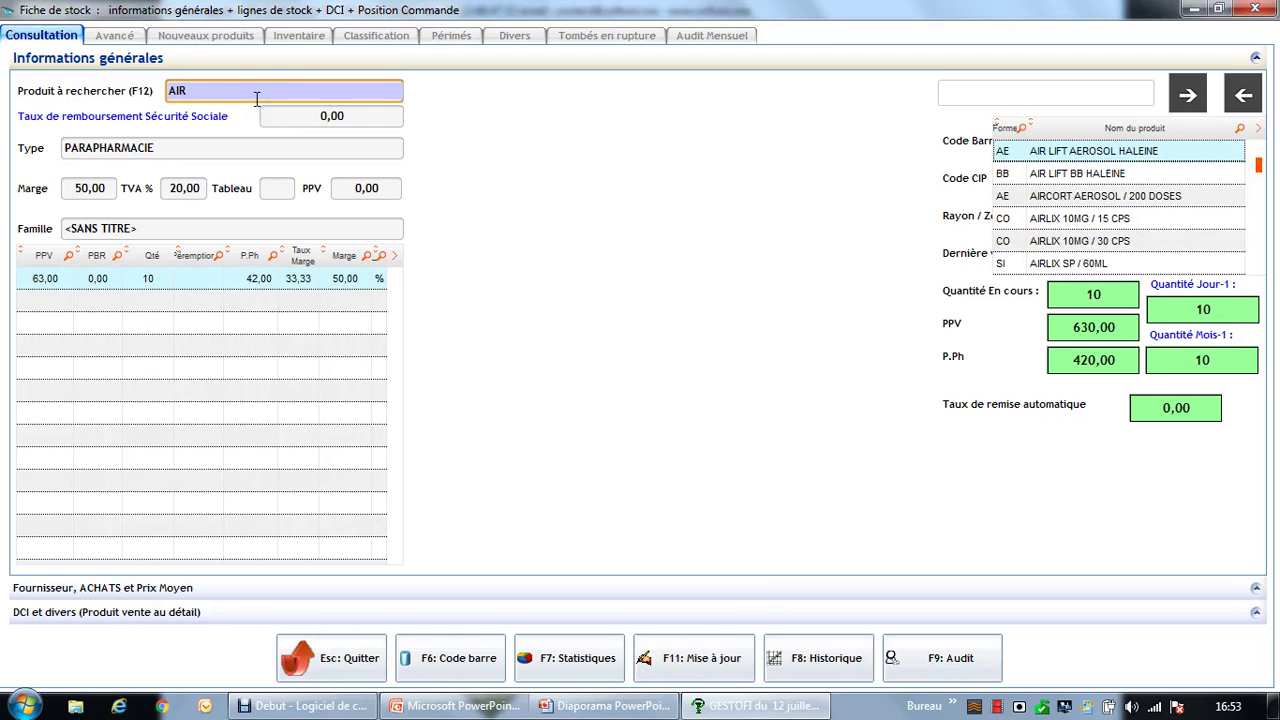
key(Return)
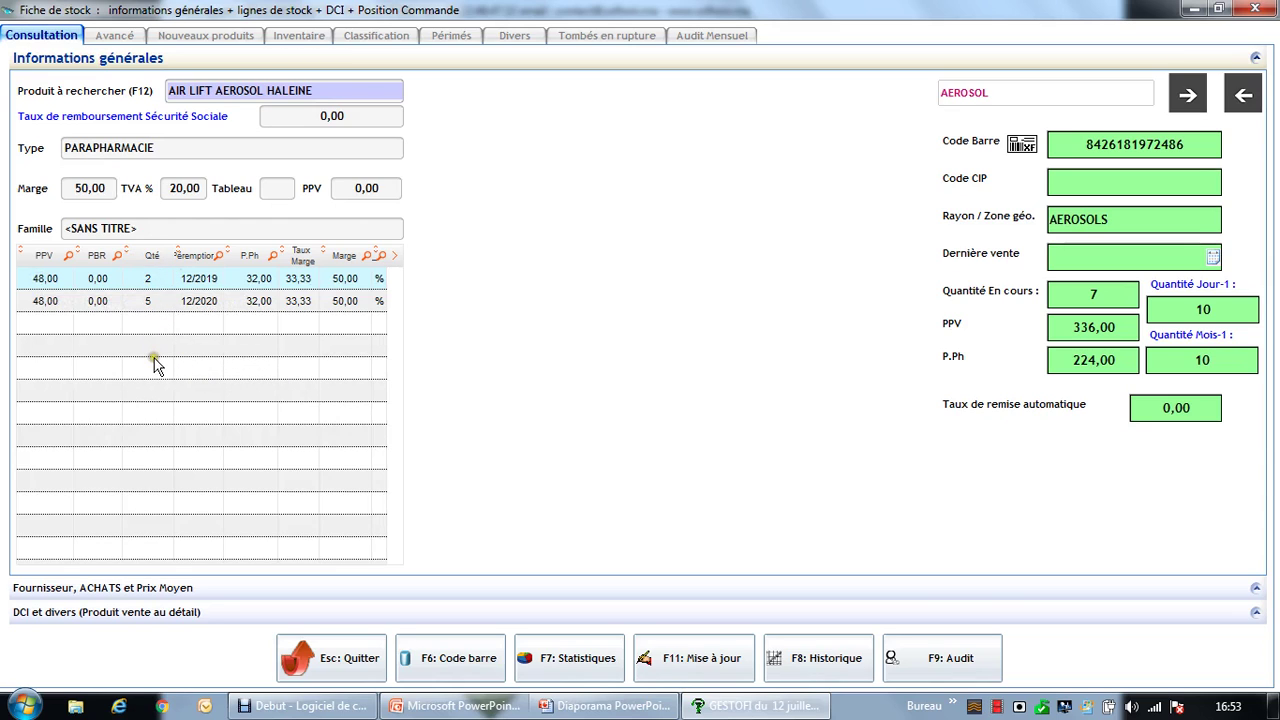
click(1250, 10)
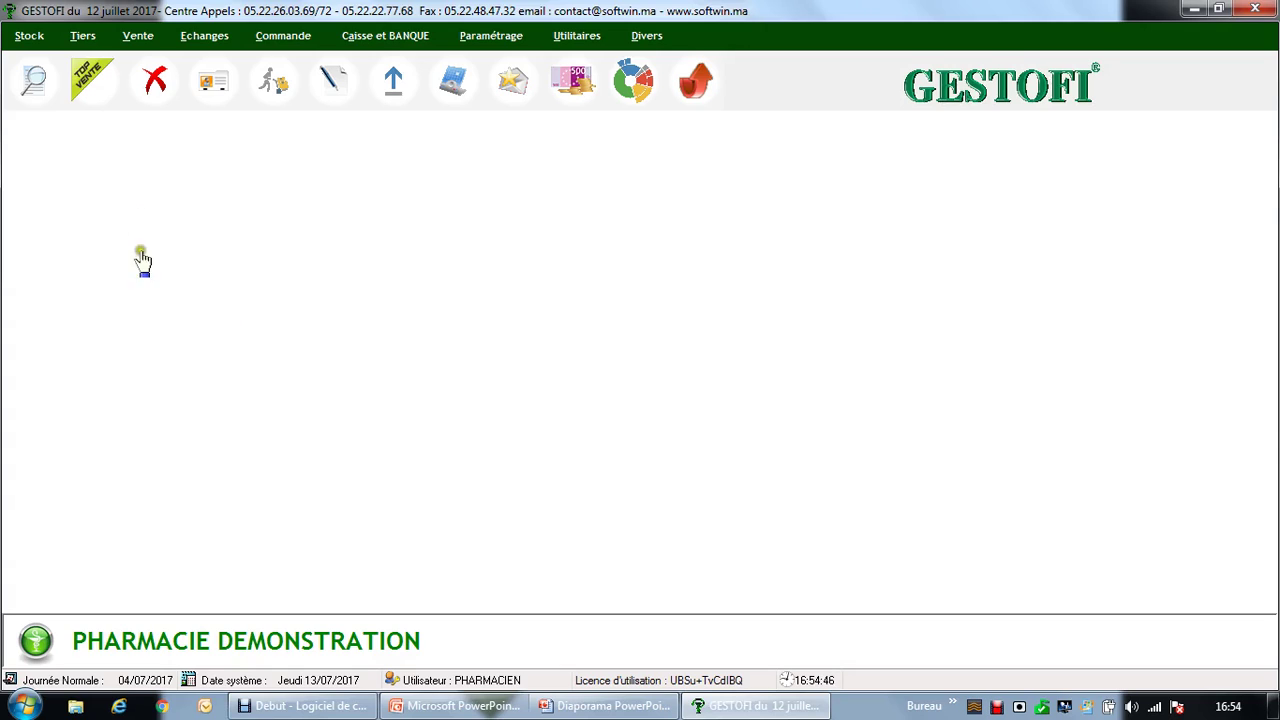
- Open the stock inventory entry (Saisie inventaire STOCK), validating the password prompt and declining exclusive barcode entry
click(30, 38)
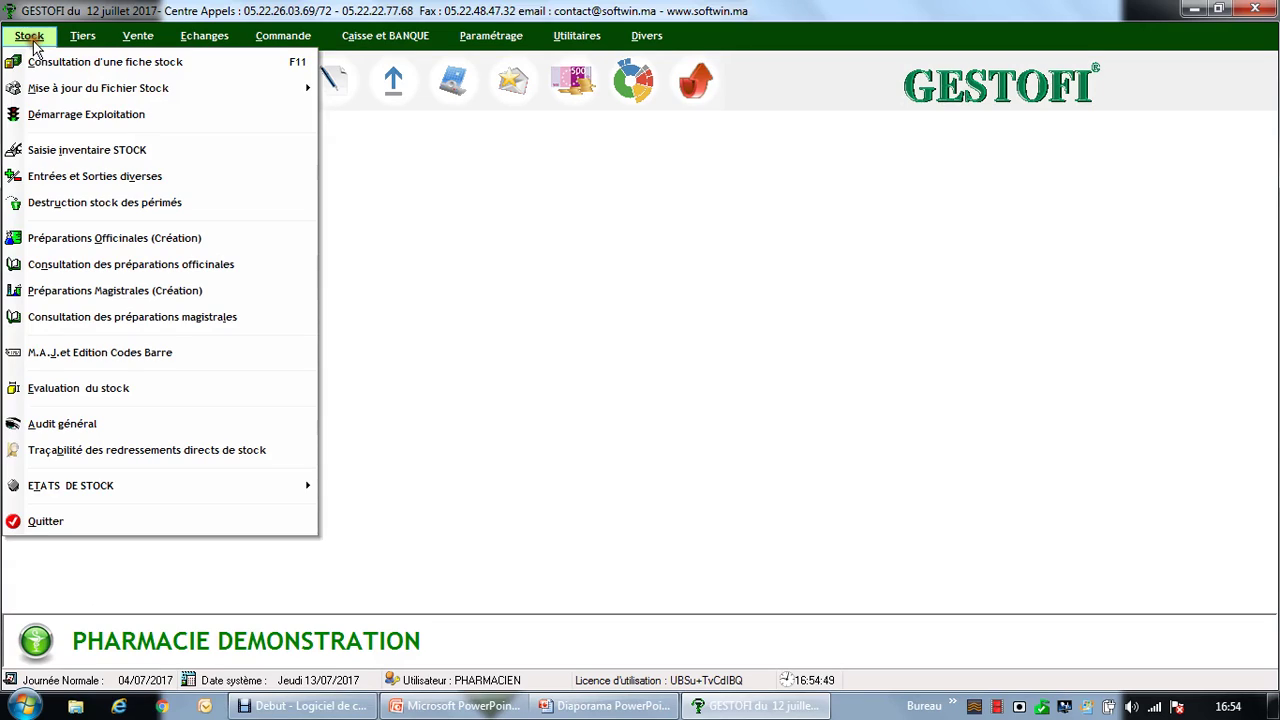
click(98, 152)
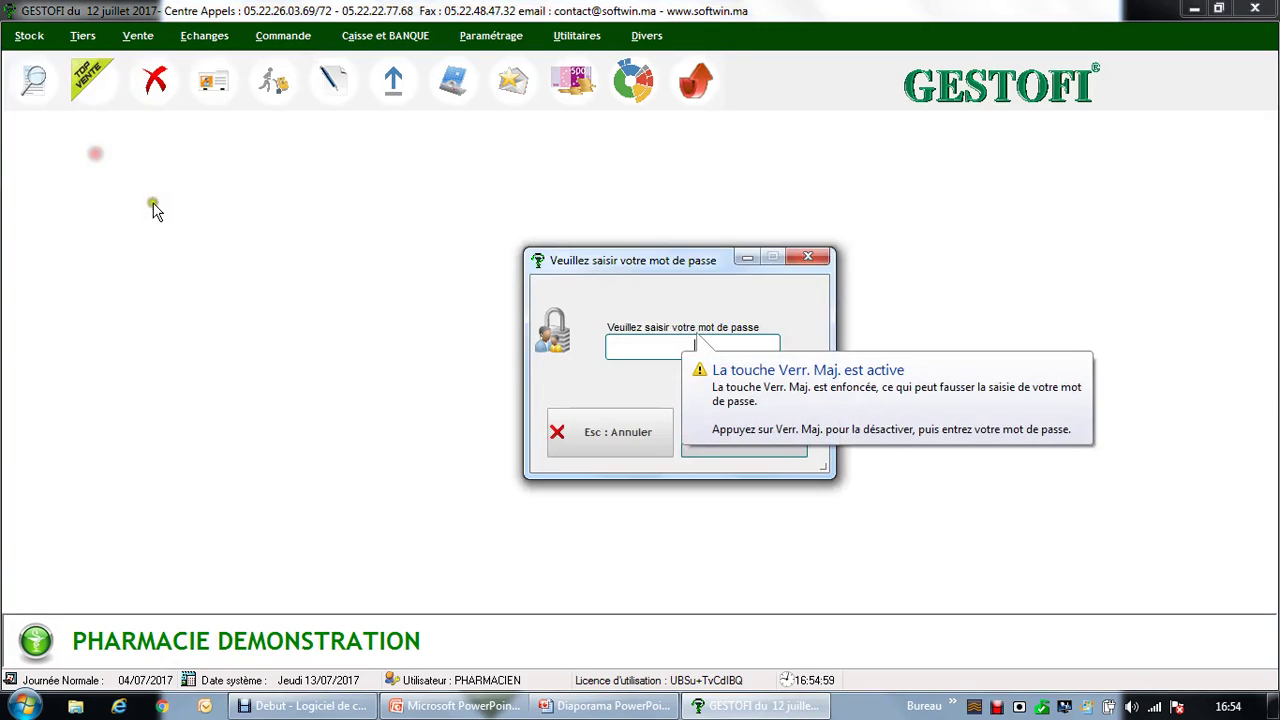
click(720, 452)
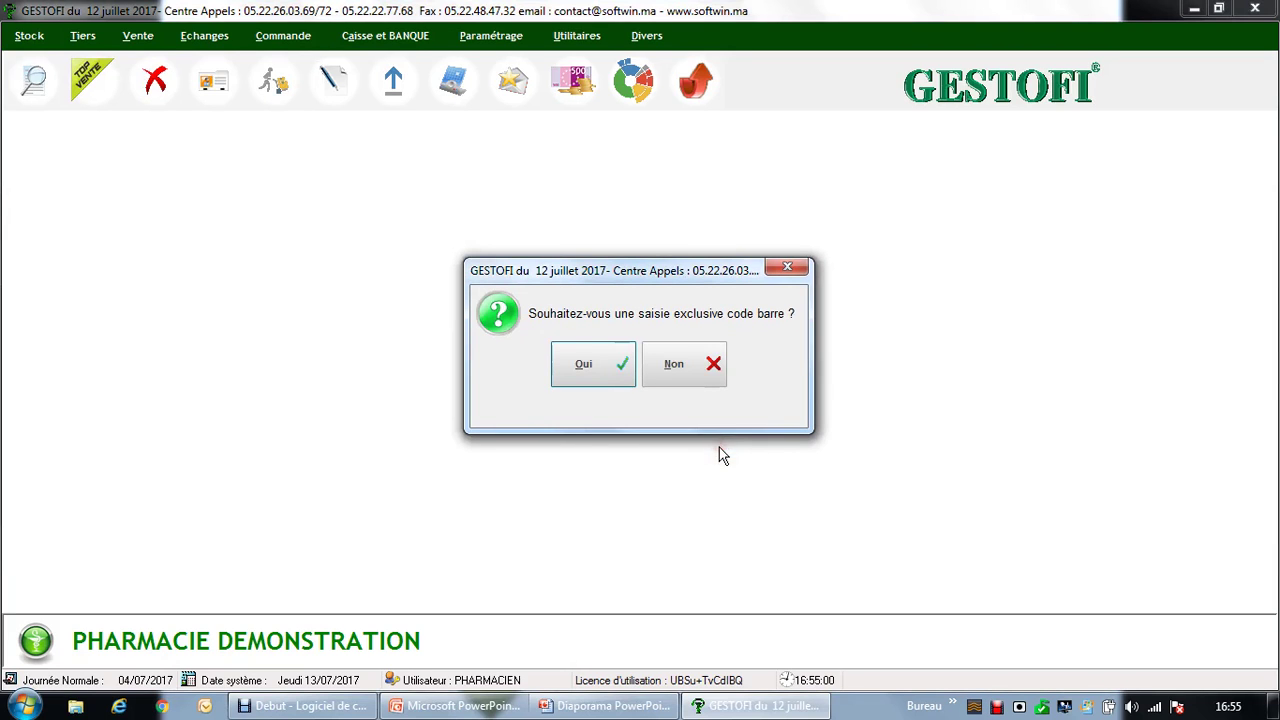
click(668, 377)
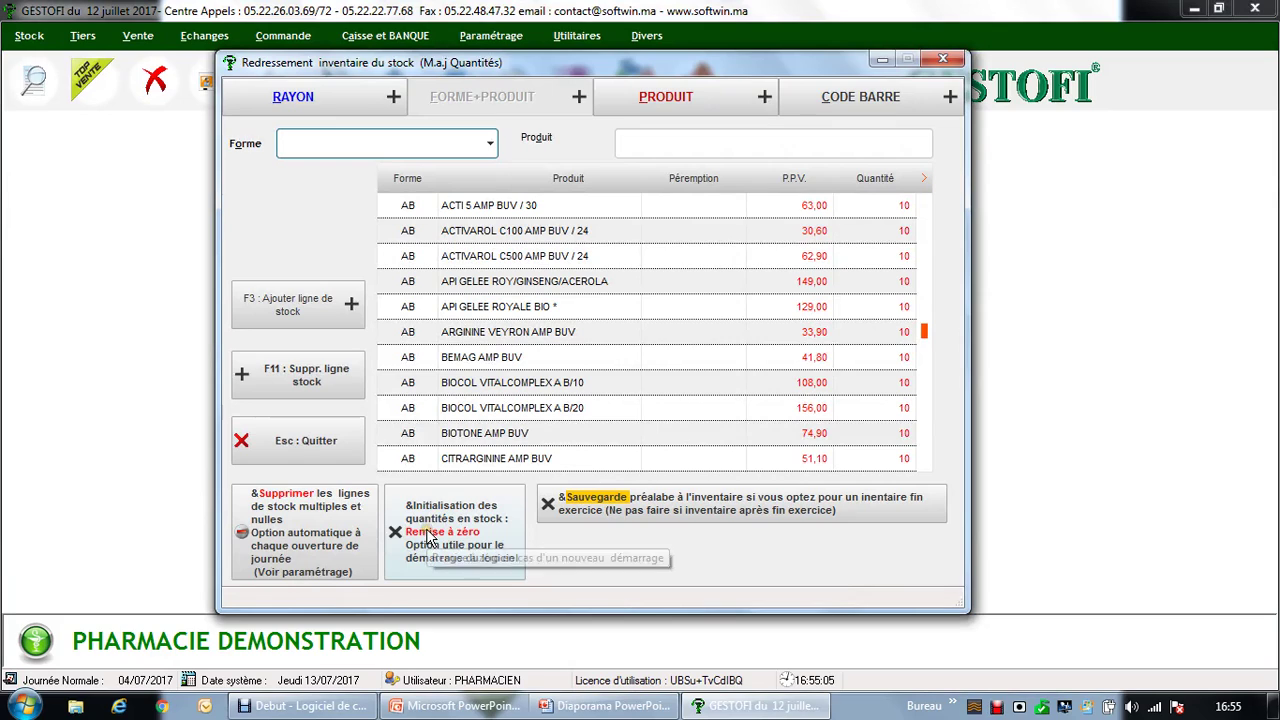
- Go through the stock quantities of the AB products from ACTI 5 AMP BUV / 30 down to CITRARGININE AMP BUV
click(870, 207)
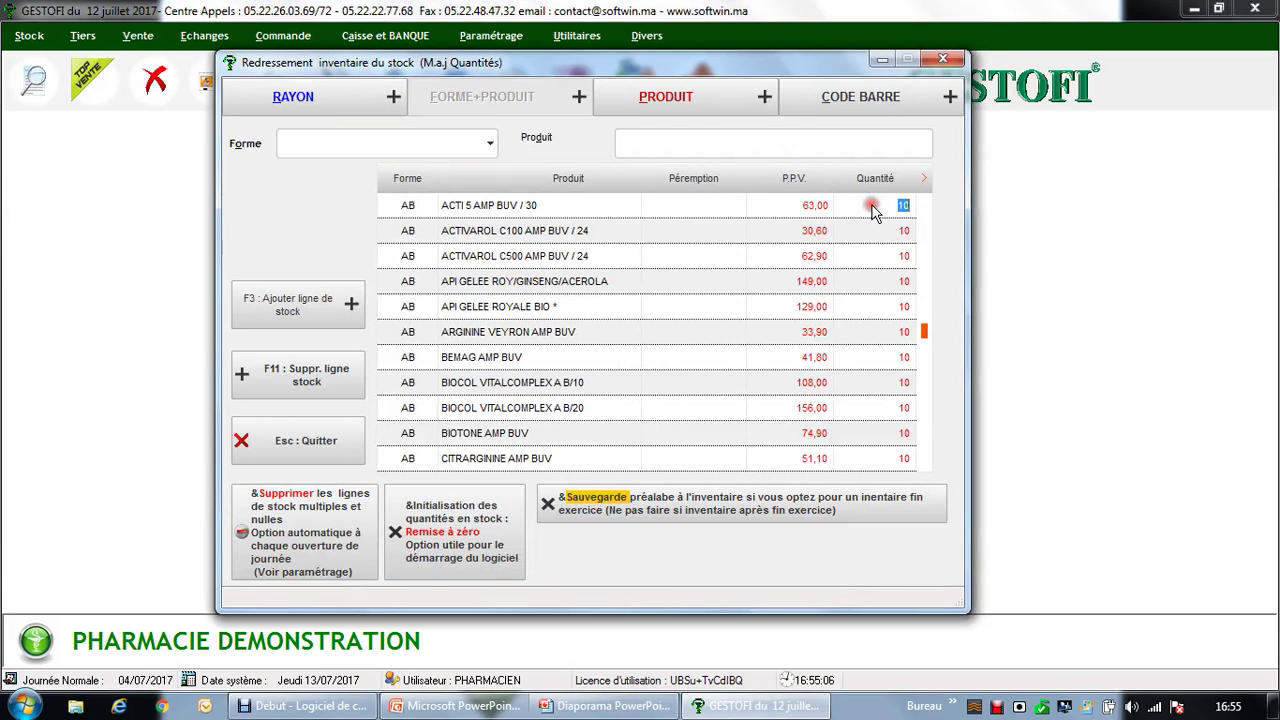
click(873, 231)
click(883, 258)
click(888, 283)
click(888, 307)
click(889, 325)
click(878, 366)
click(876, 384)
click(874, 405)
click(874, 432)
click(849, 458)
- Reset the stock quantities of all products to zero, confirm both warnings, check the quantities and close the inventory entry
click(462, 537)
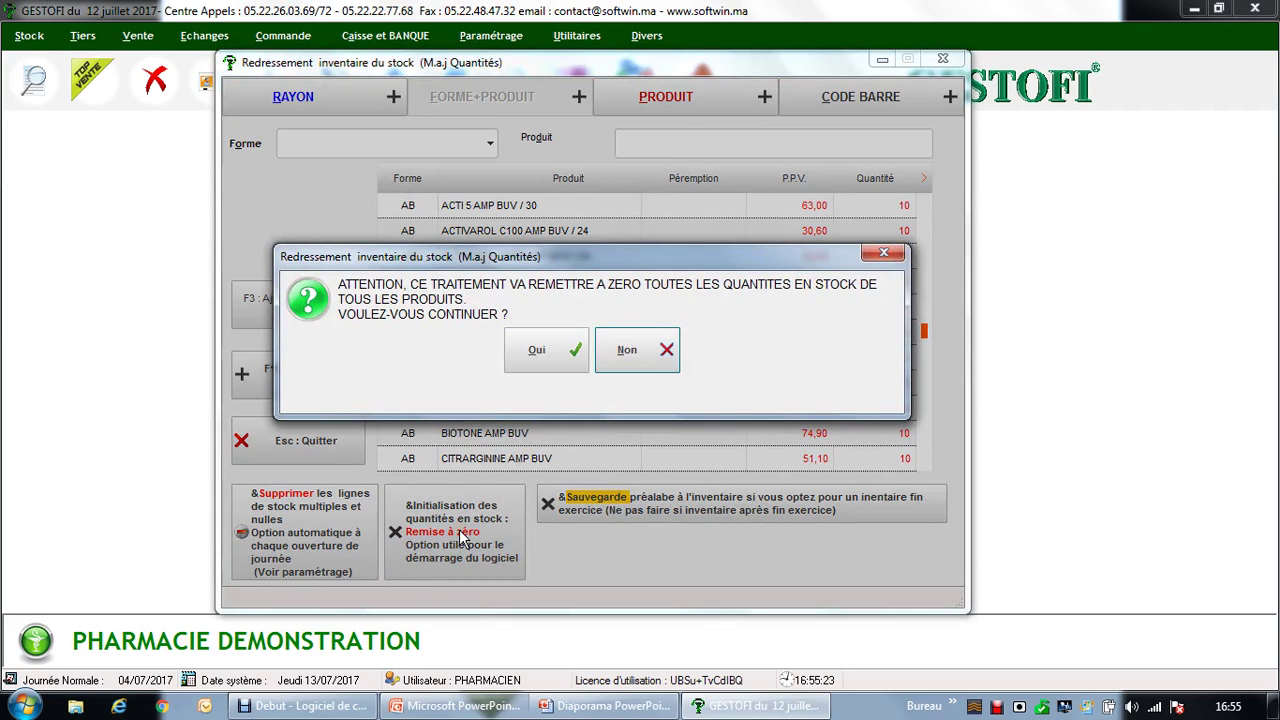
click(548, 360)
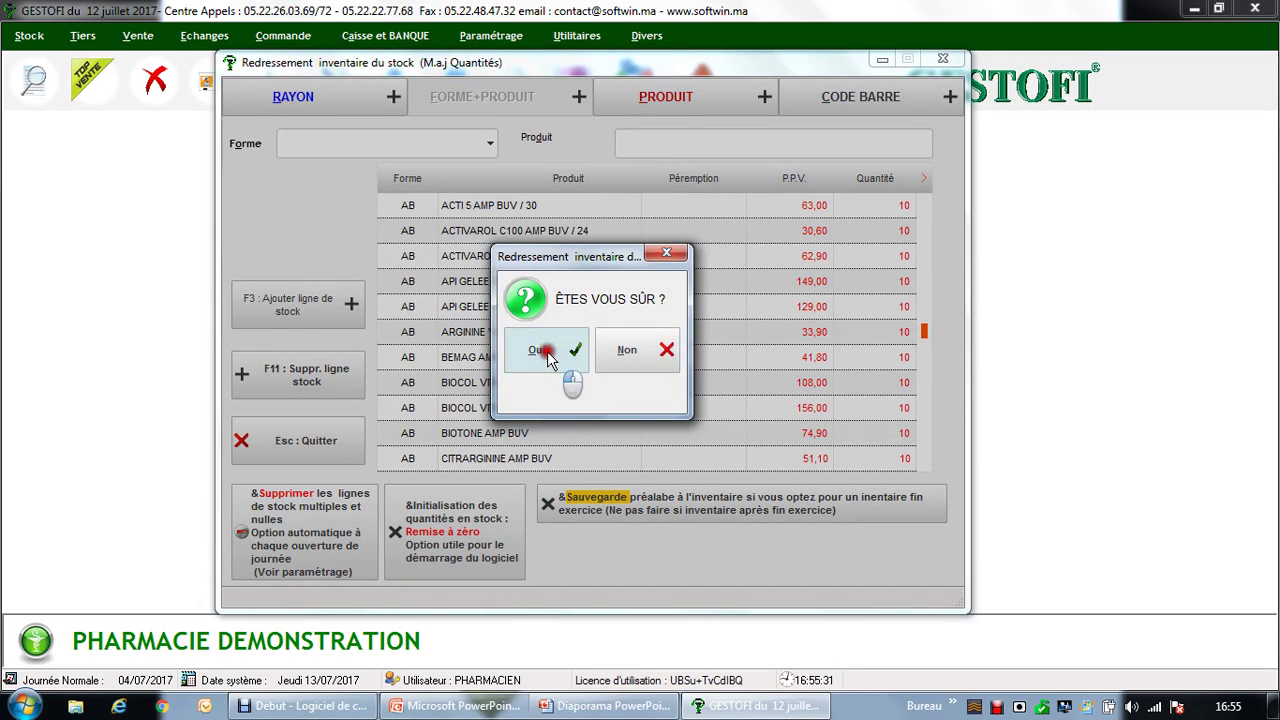
click(548, 356)
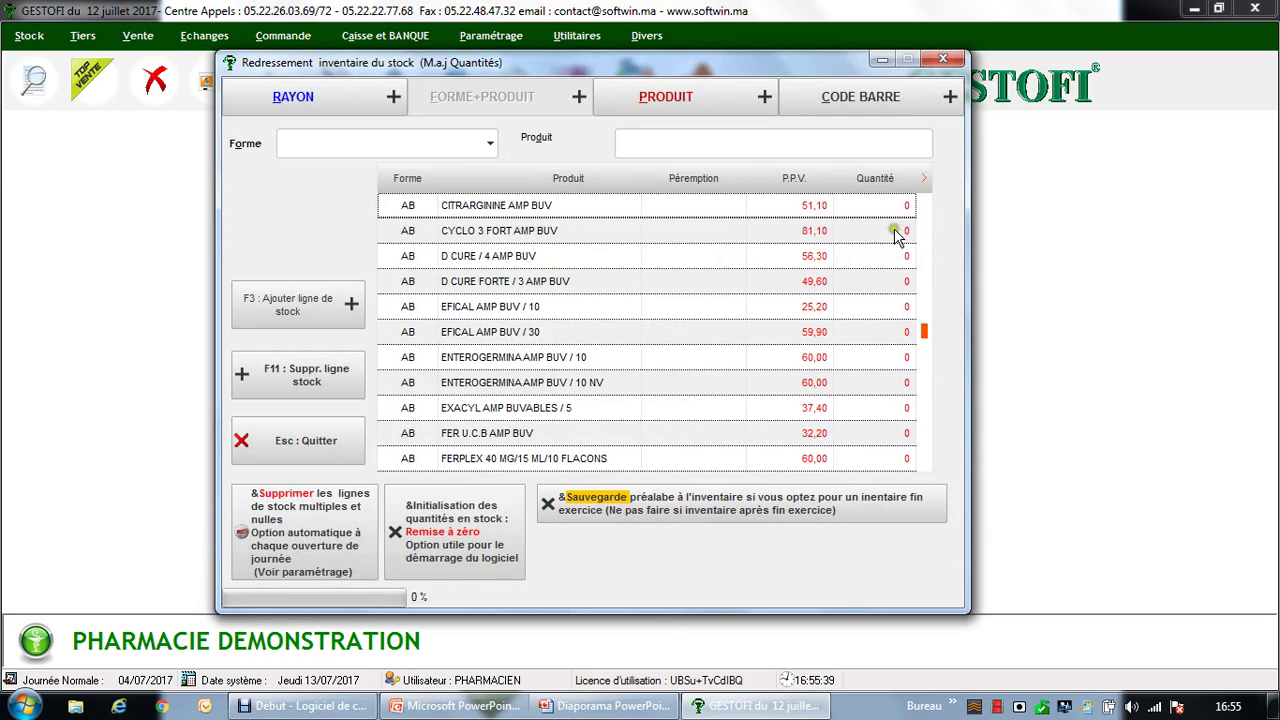
click(869, 405)
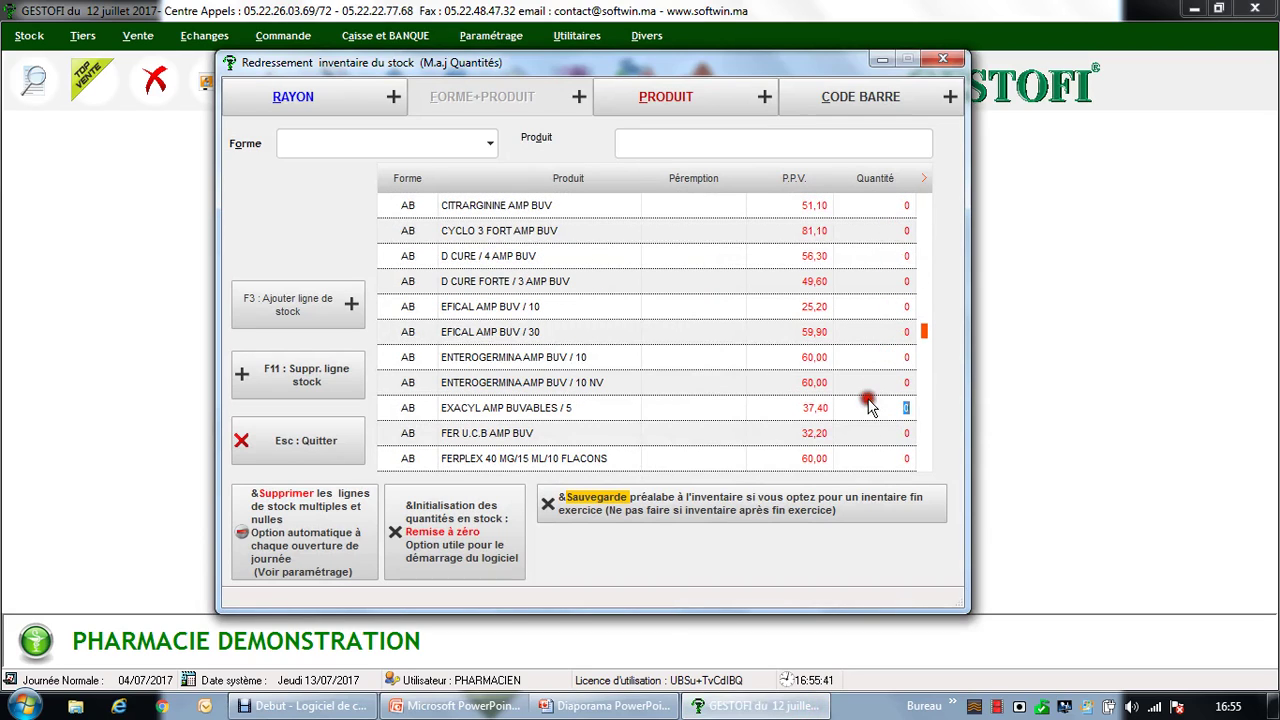
click(943, 60)
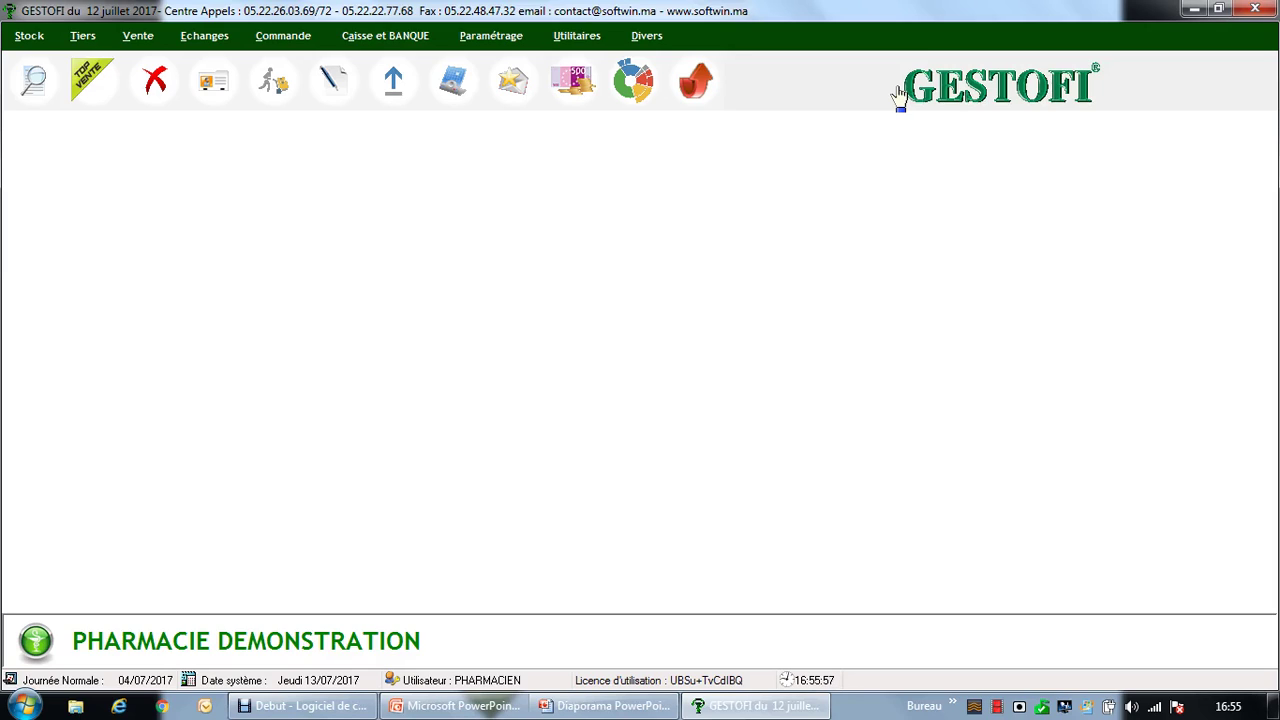
- Open the Démarrage Exploitation processing from the stock functions and validate the password prompt
click(40, 34)
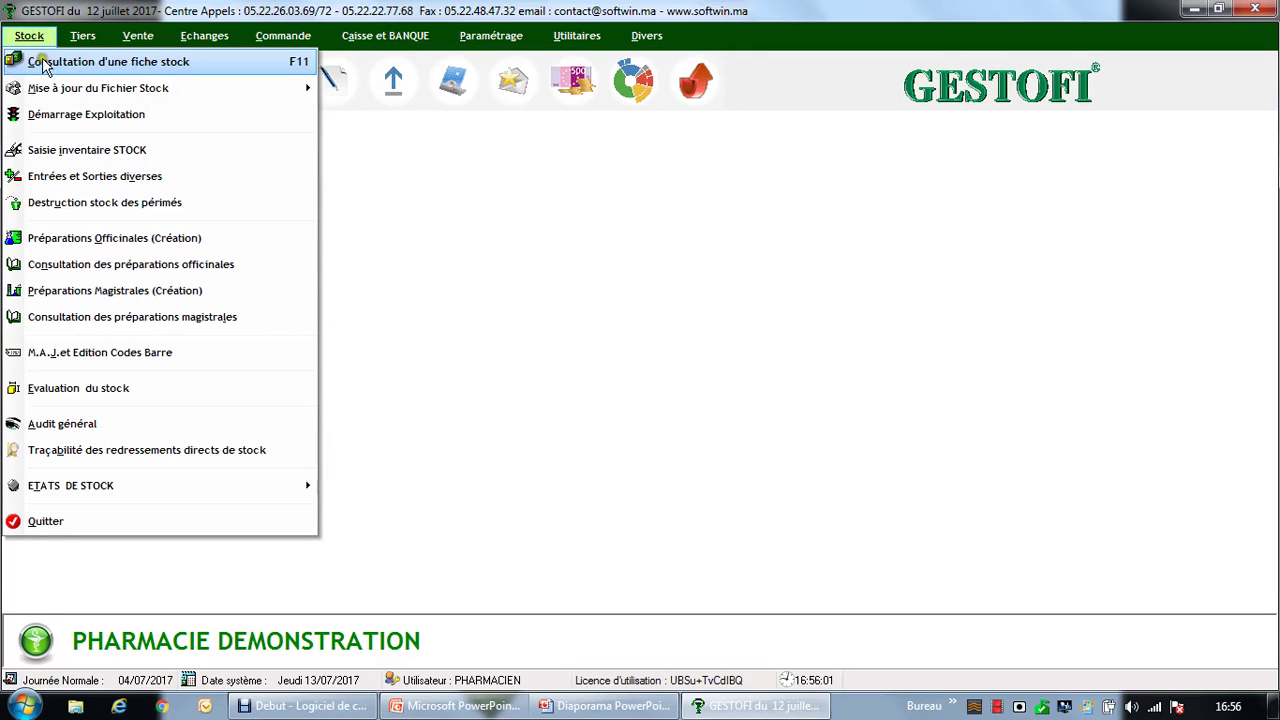
click(60, 116)
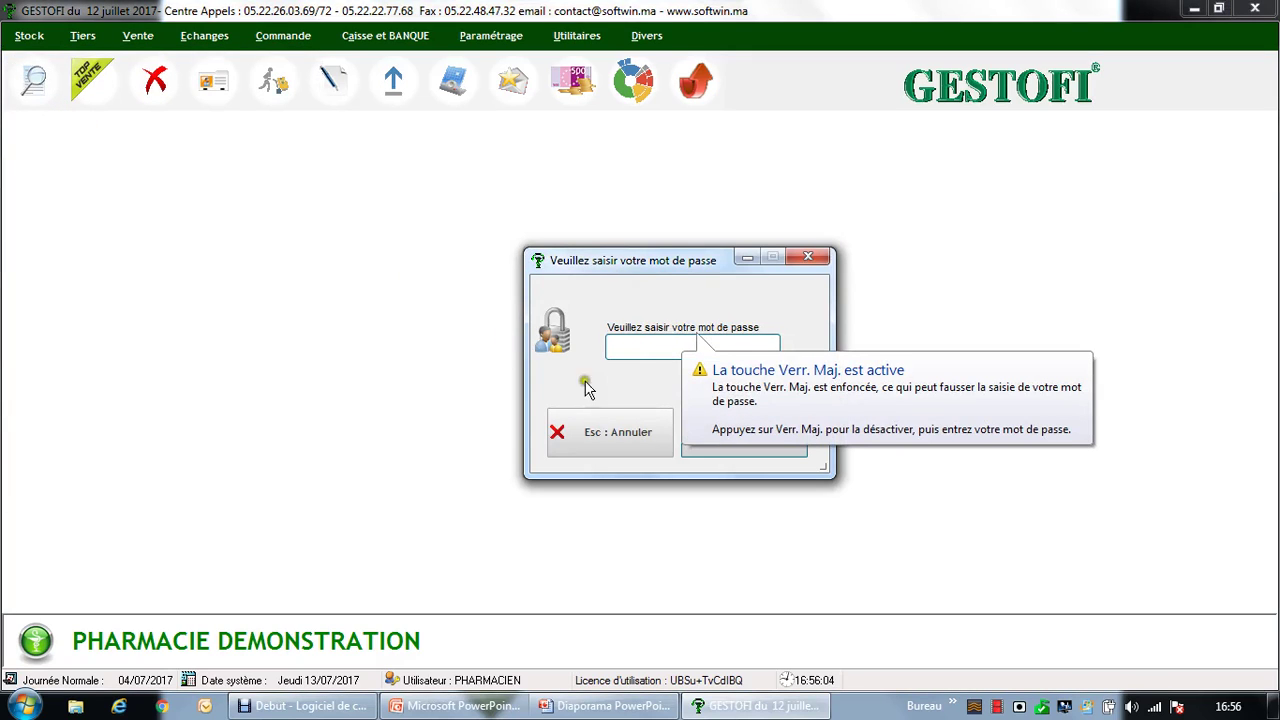
click(720, 442)
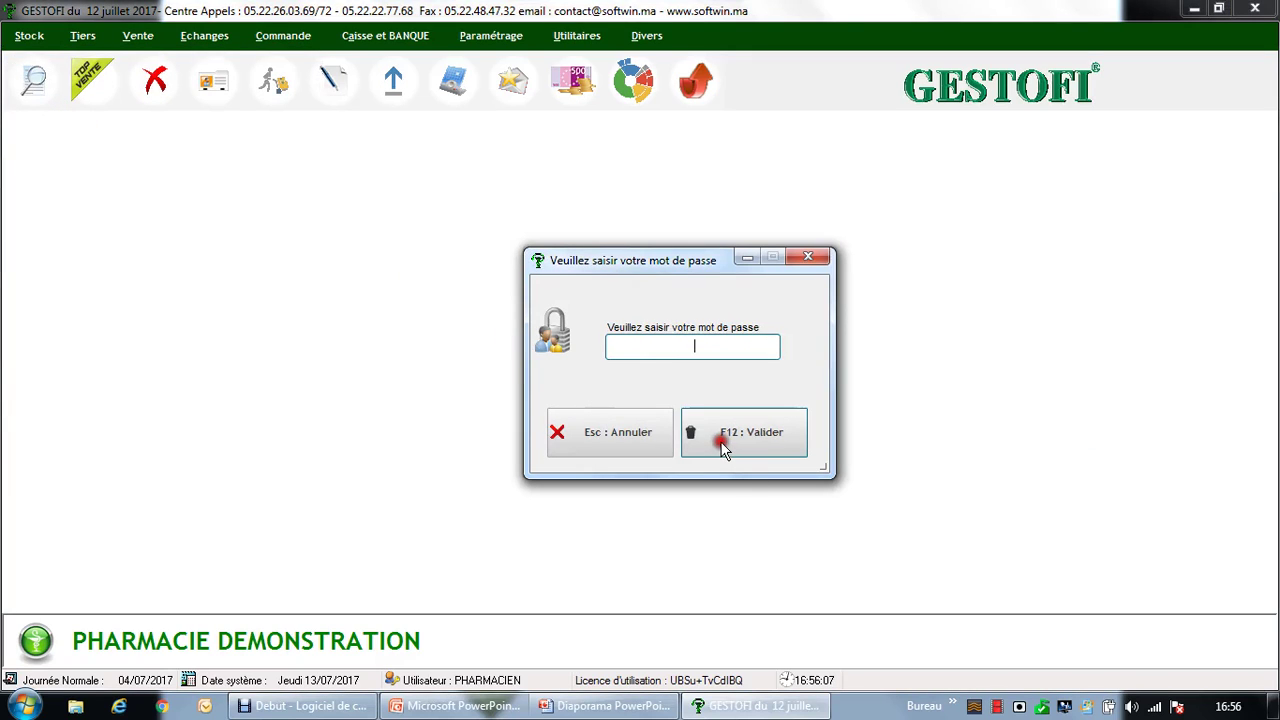
click(724, 450)
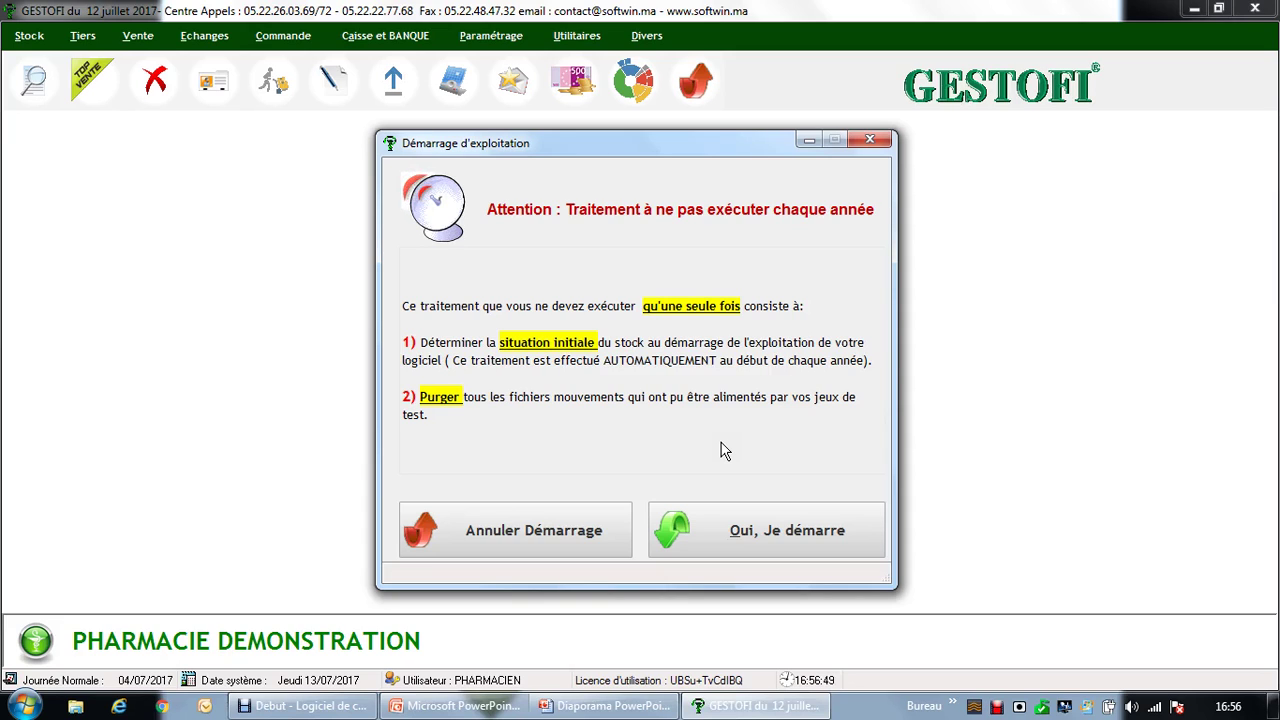
- Start the Démarrage Exploitation processing, confirm it and validate the last third-party invoice and prescription register numbers
click(778, 534)
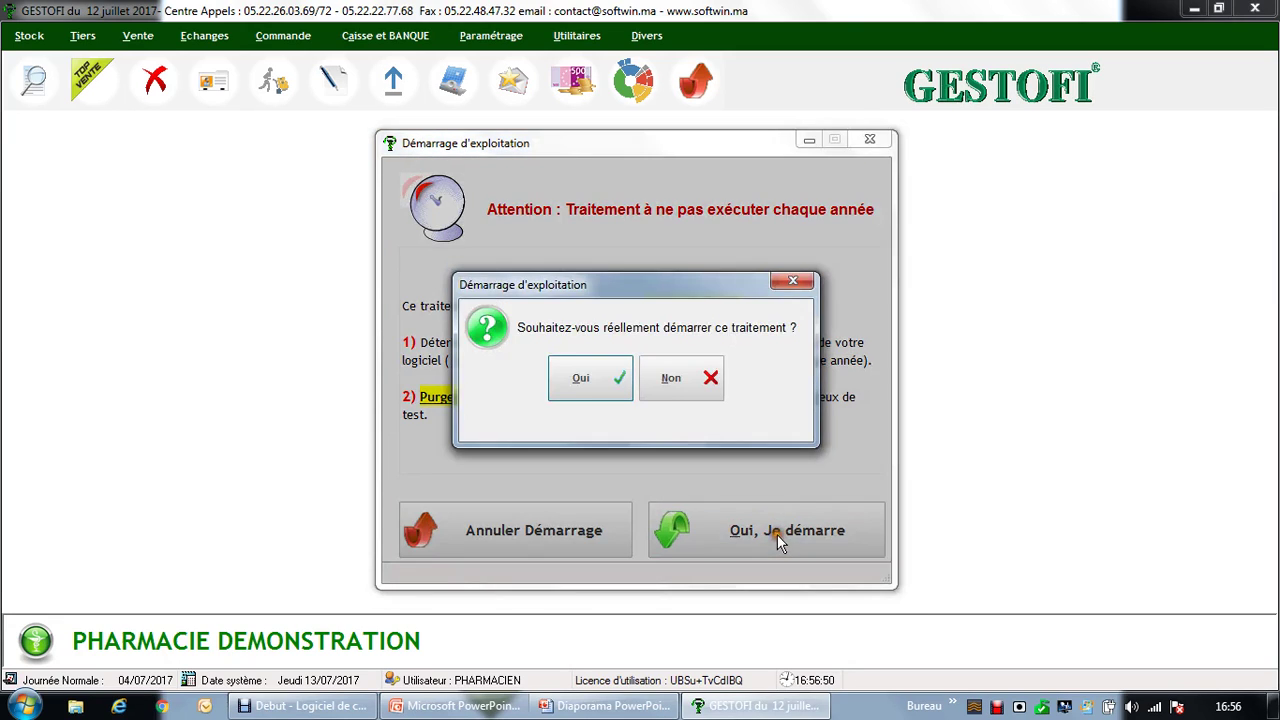
click(577, 384)
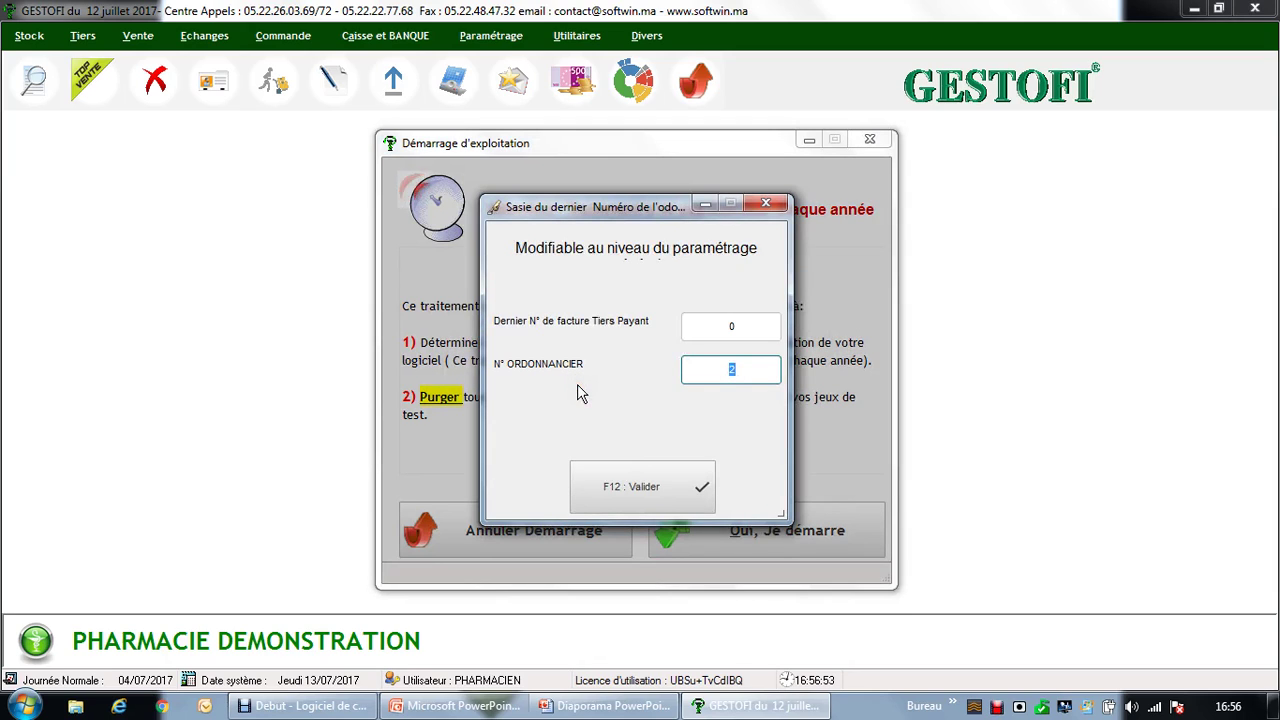
drag(754, 374, 700, 367)
click(678, 482)
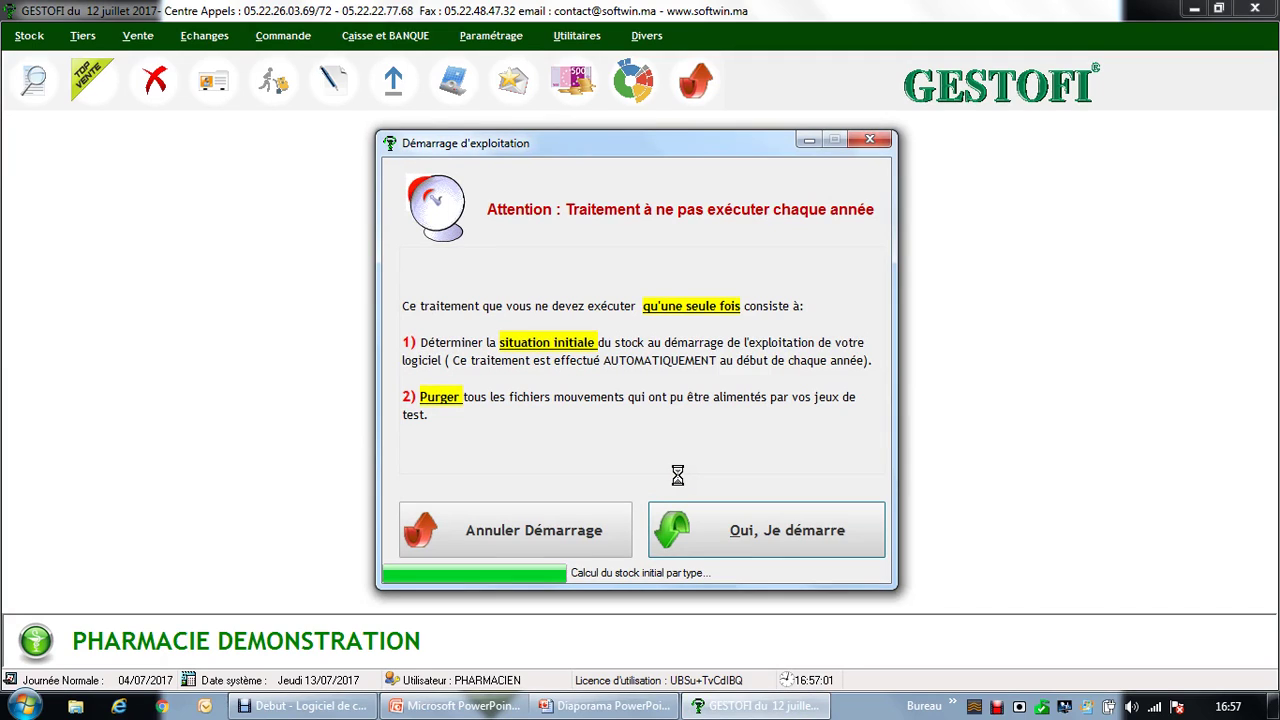
- Switch to PowerPoint, end the slide show and close the DEMARRAGE GESTOFI.pptx presentation
key(alt+Tab)
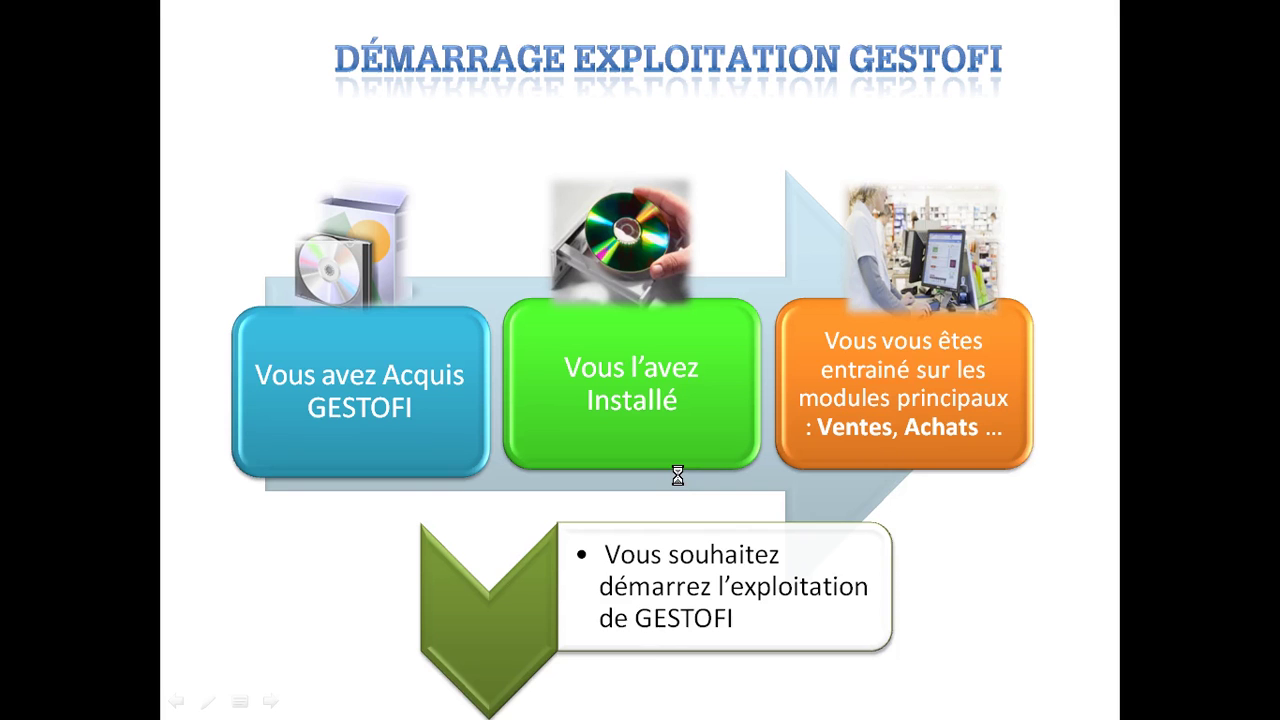
key(Escape)
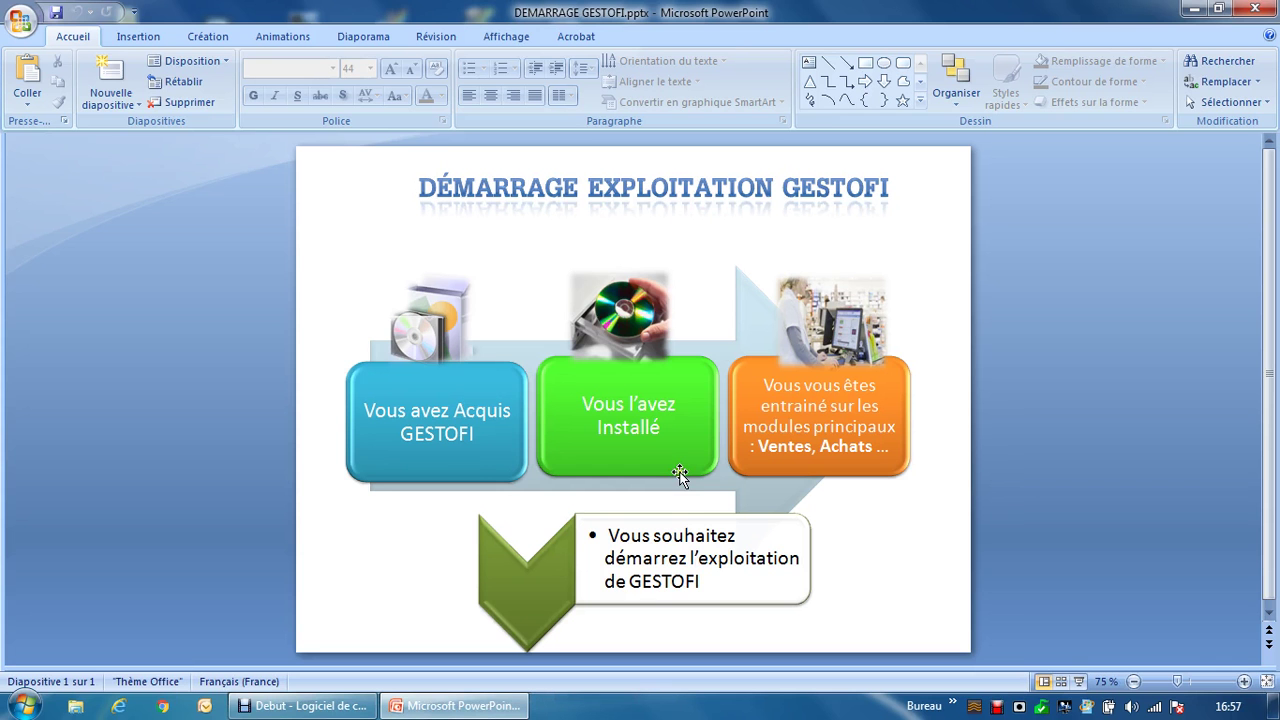
click(1253, 8)
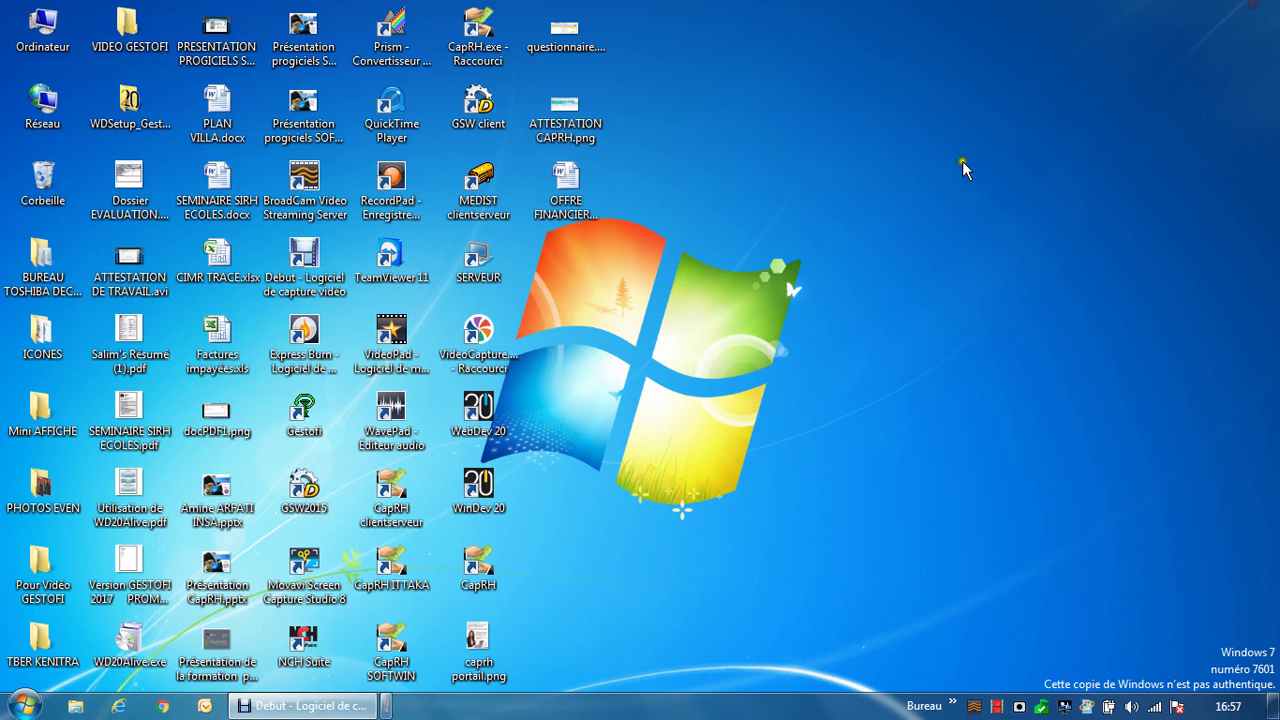
- Launch GESTOFI from the desktop and open a new working day dated 13/07/2017
click(306, 412)
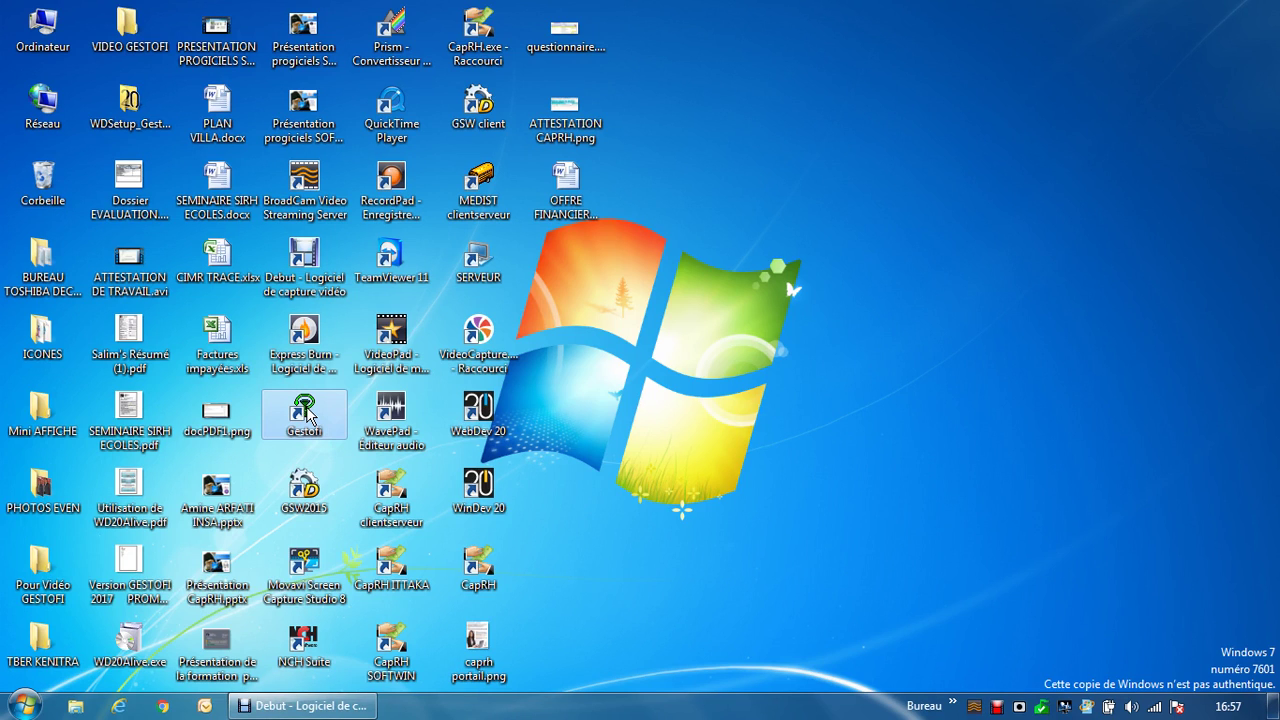
double_click(306, 412)
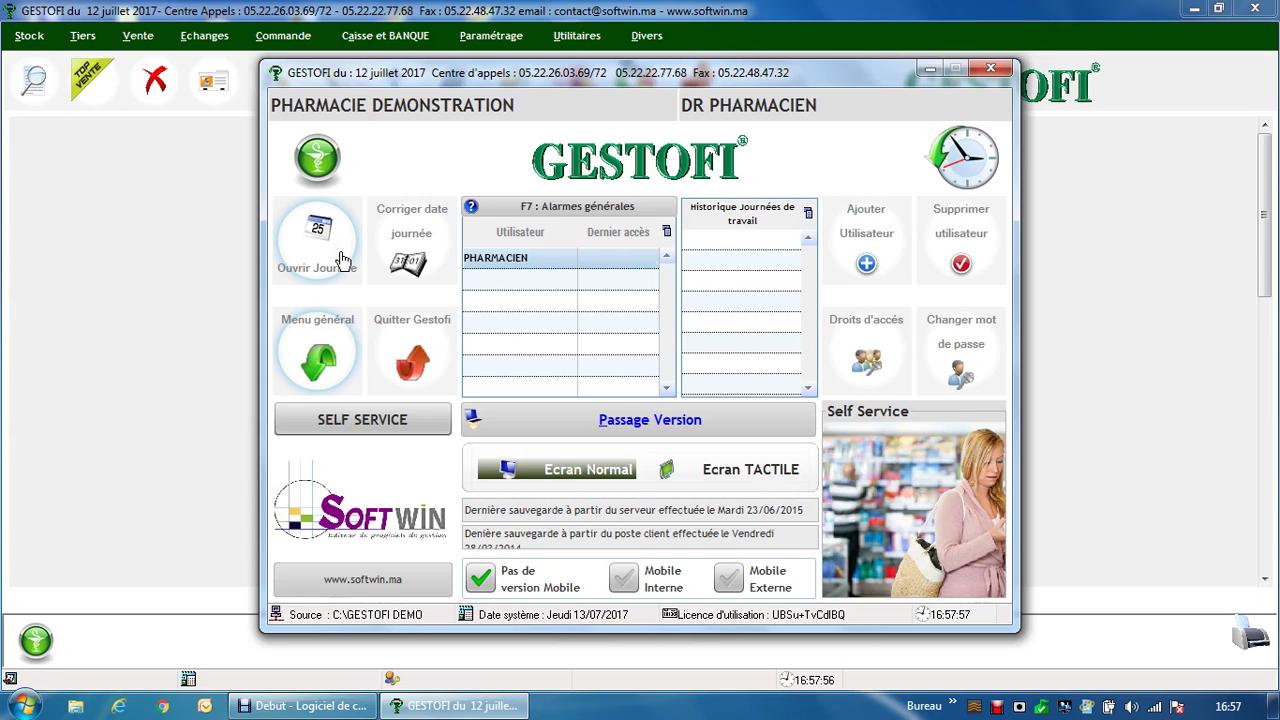
click(340, 260)
click(670, 393)
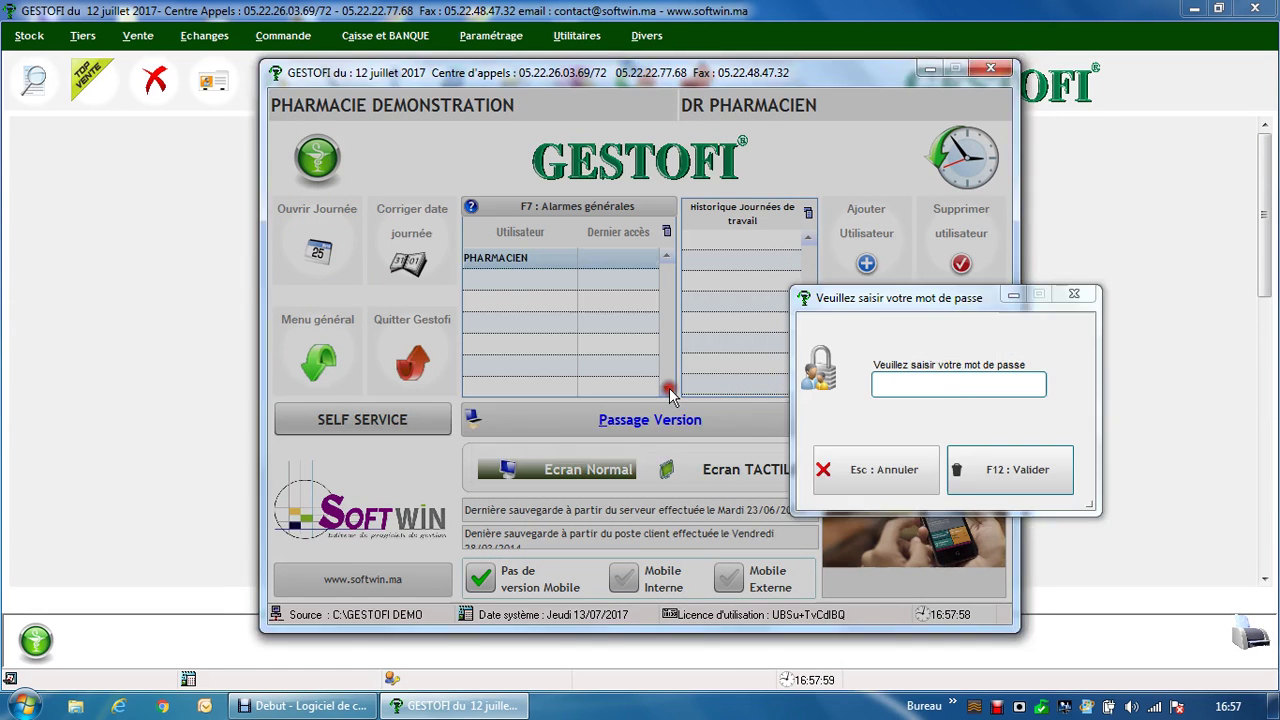
click(1012, 470)
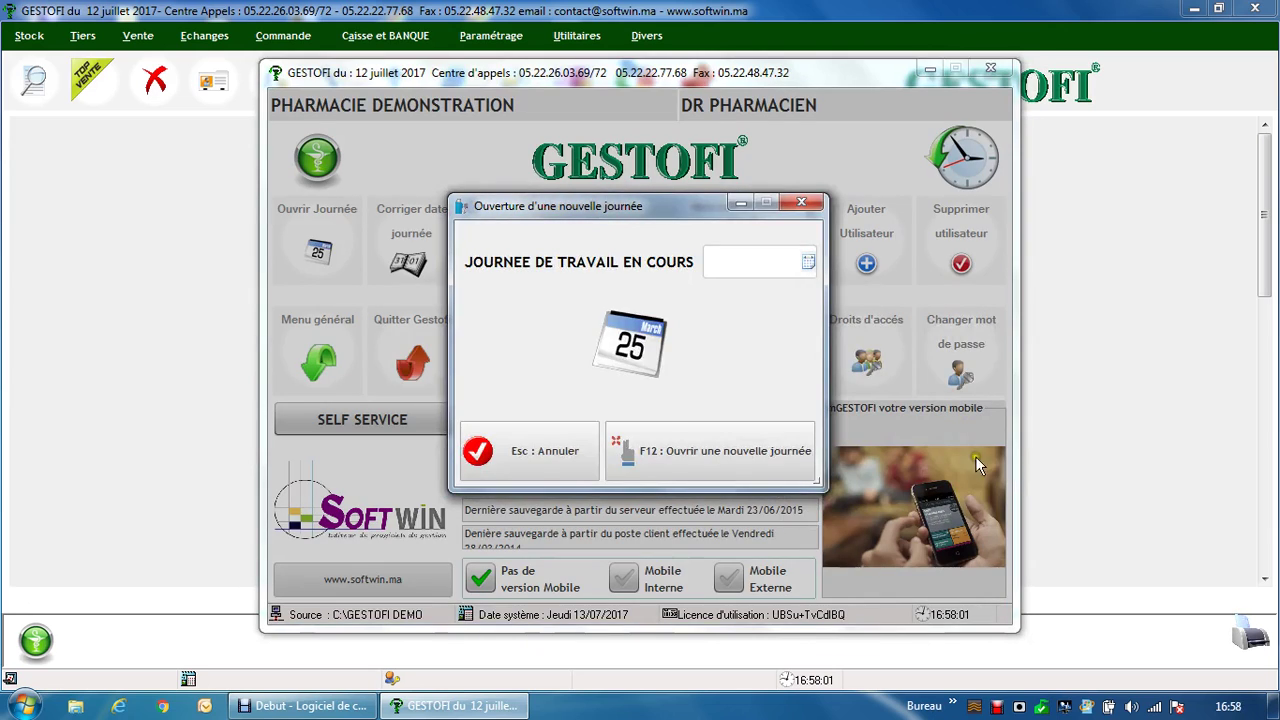
click(762, 462)
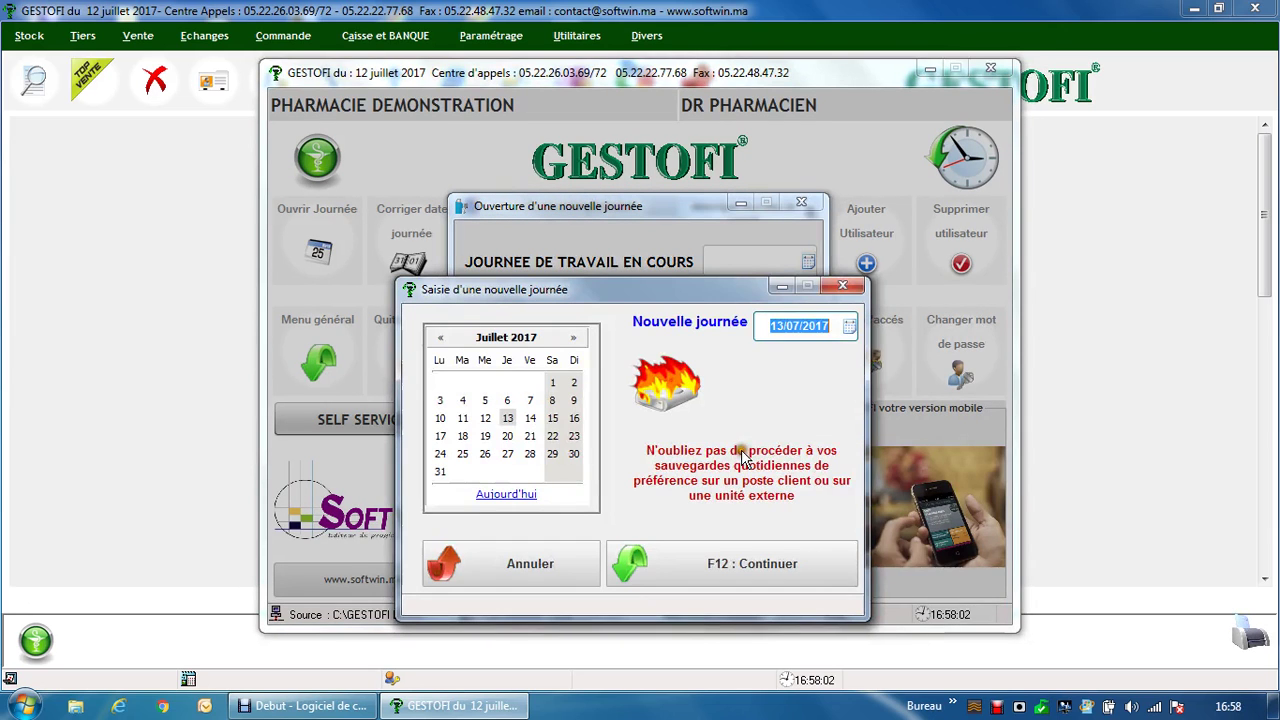
click(722, 566)
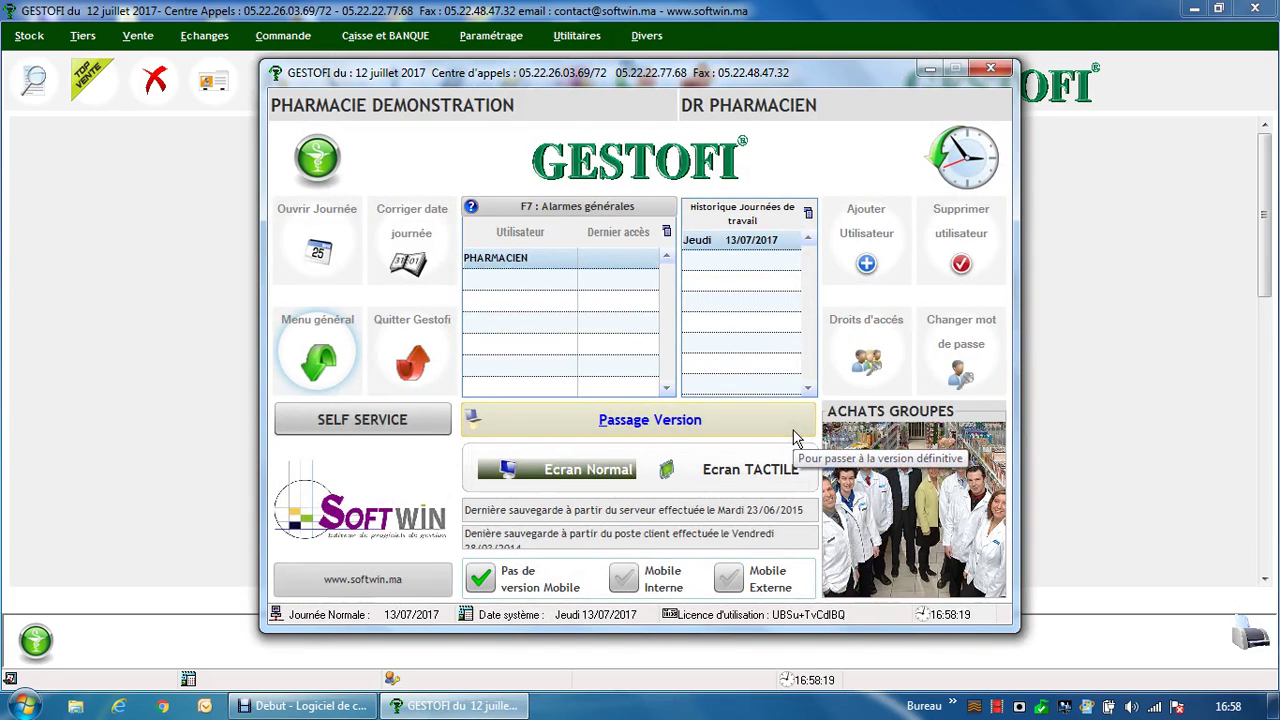
- Log in as PHARMACIEN and check the stock record of ACTI 5 AMP BUV / 30
double_click(540, 258)
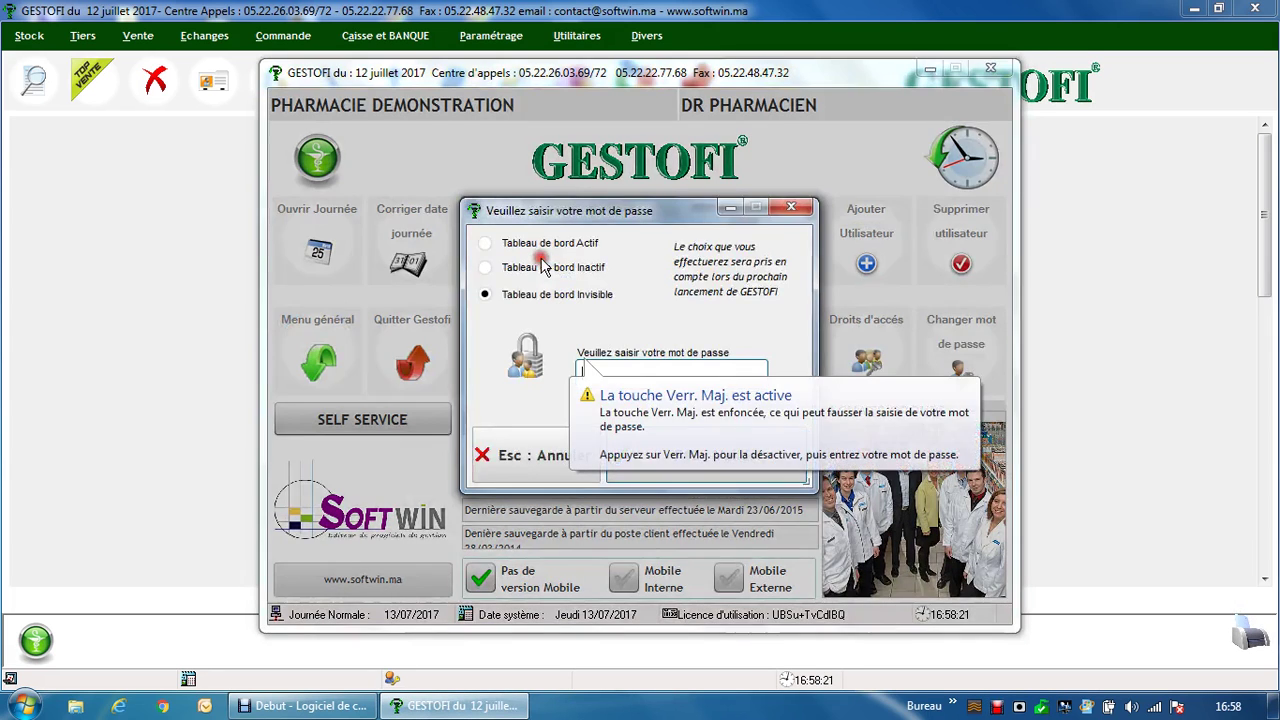
click(620, 472)
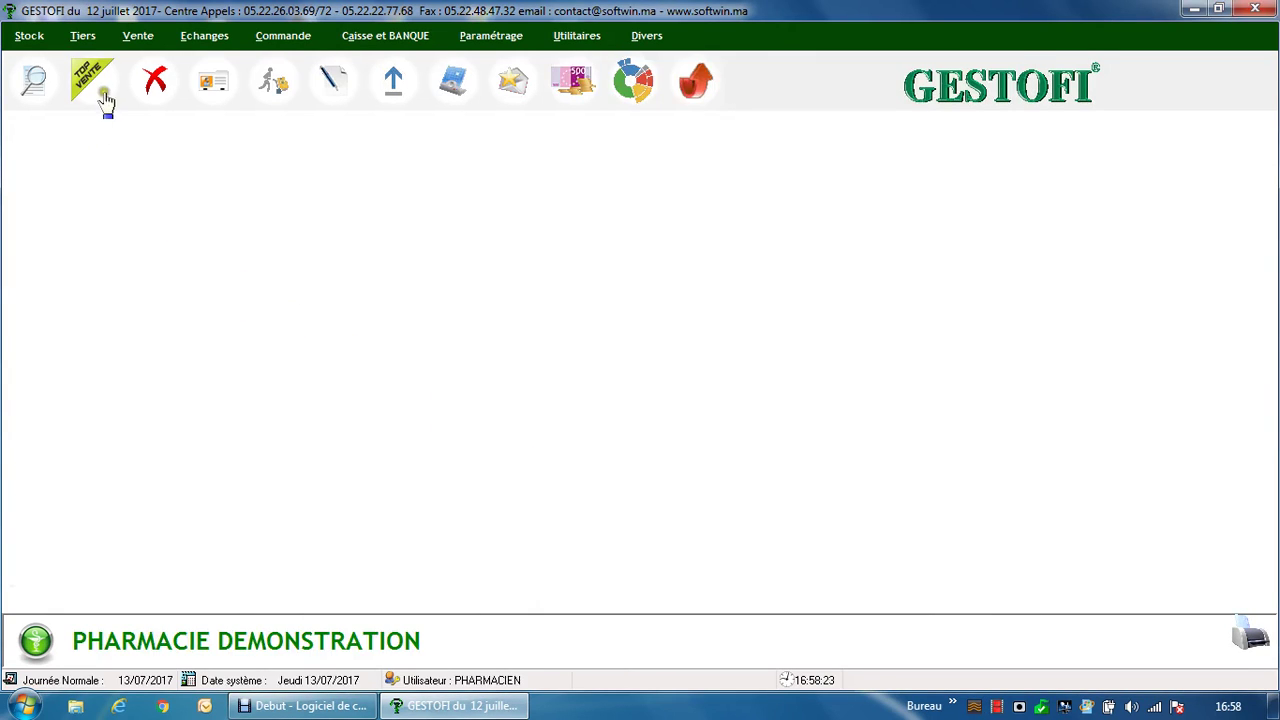
click(34, 82)
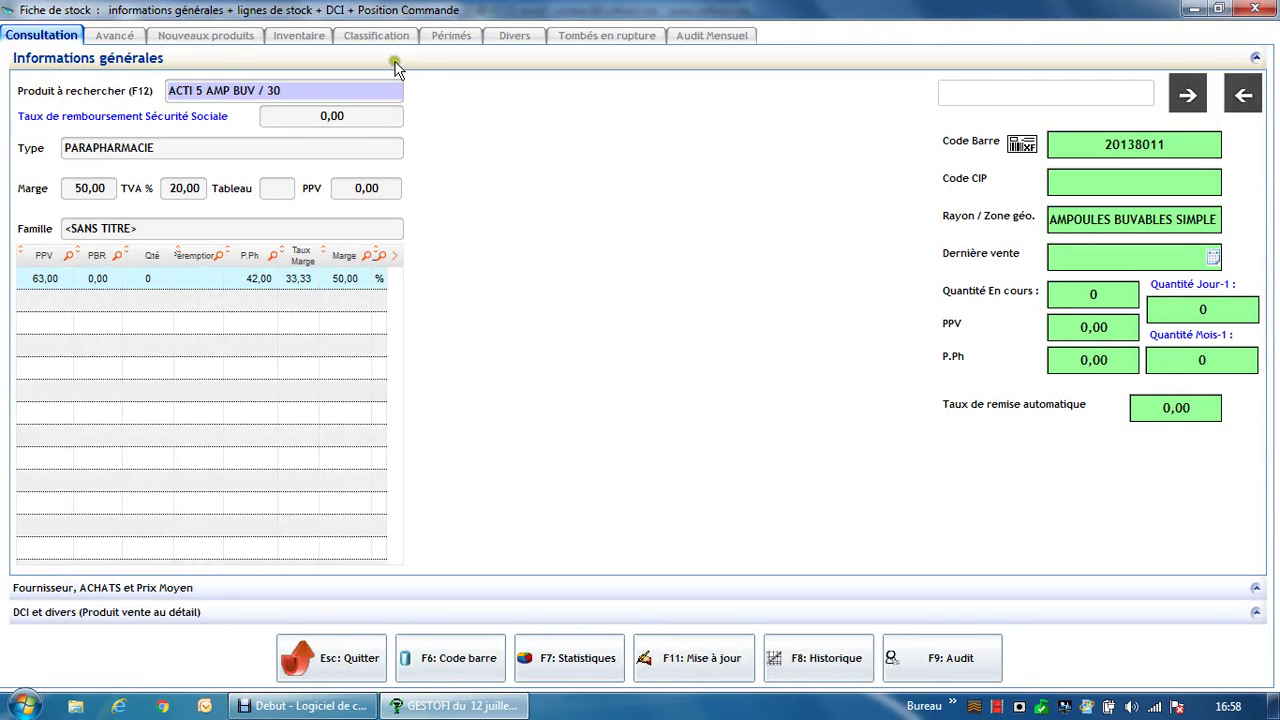
key(Escape)
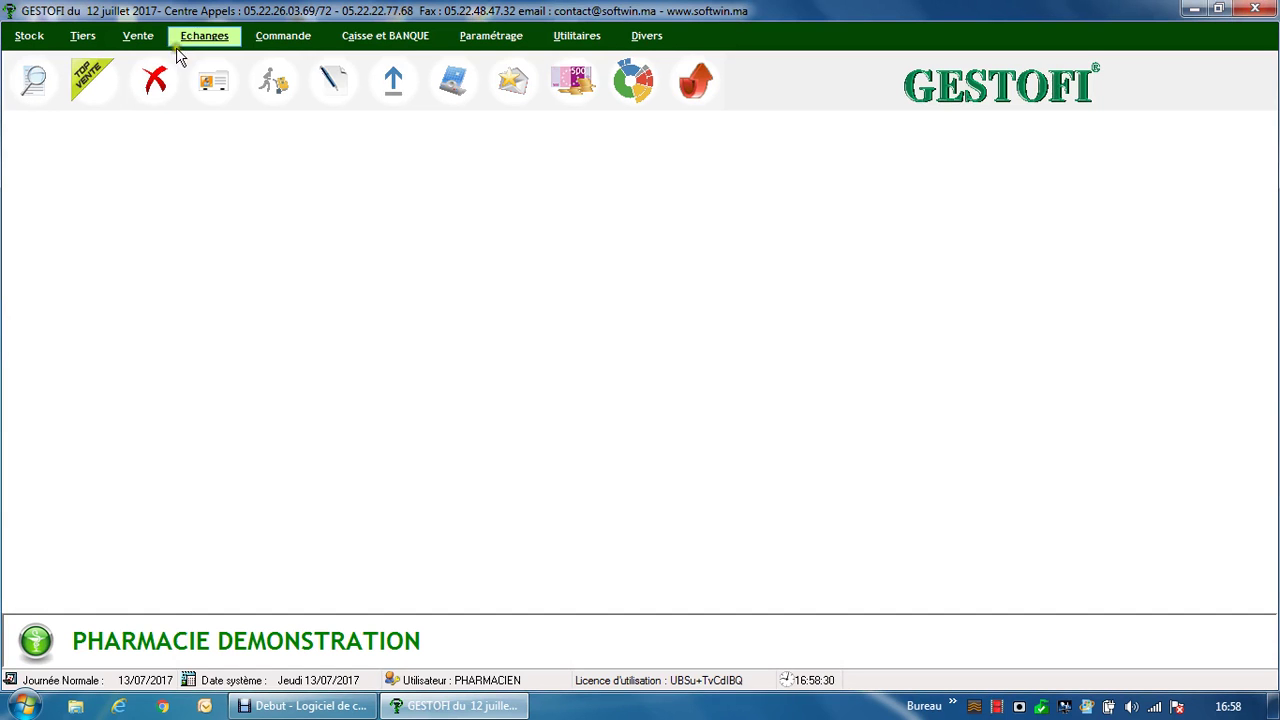
- View the sales statistics for the period from 01/07/2017 to 13/07/2017, then close them
click(145, 40)
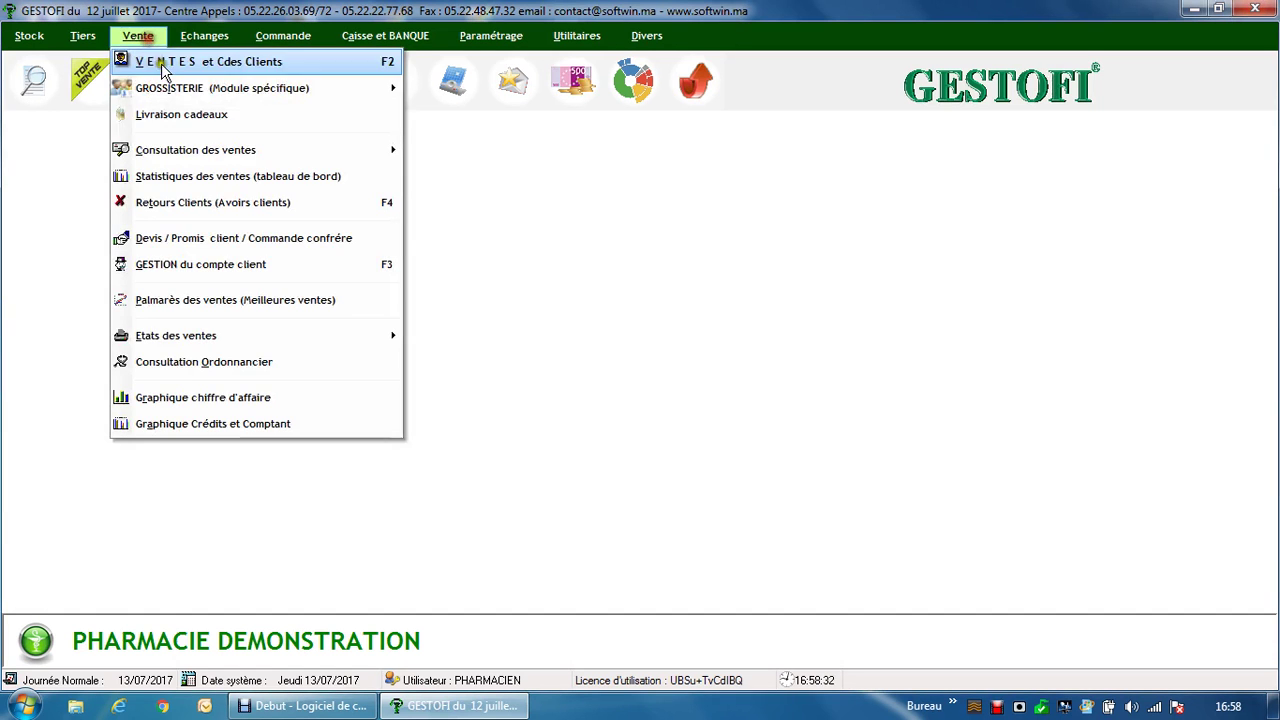
click(220, 180)
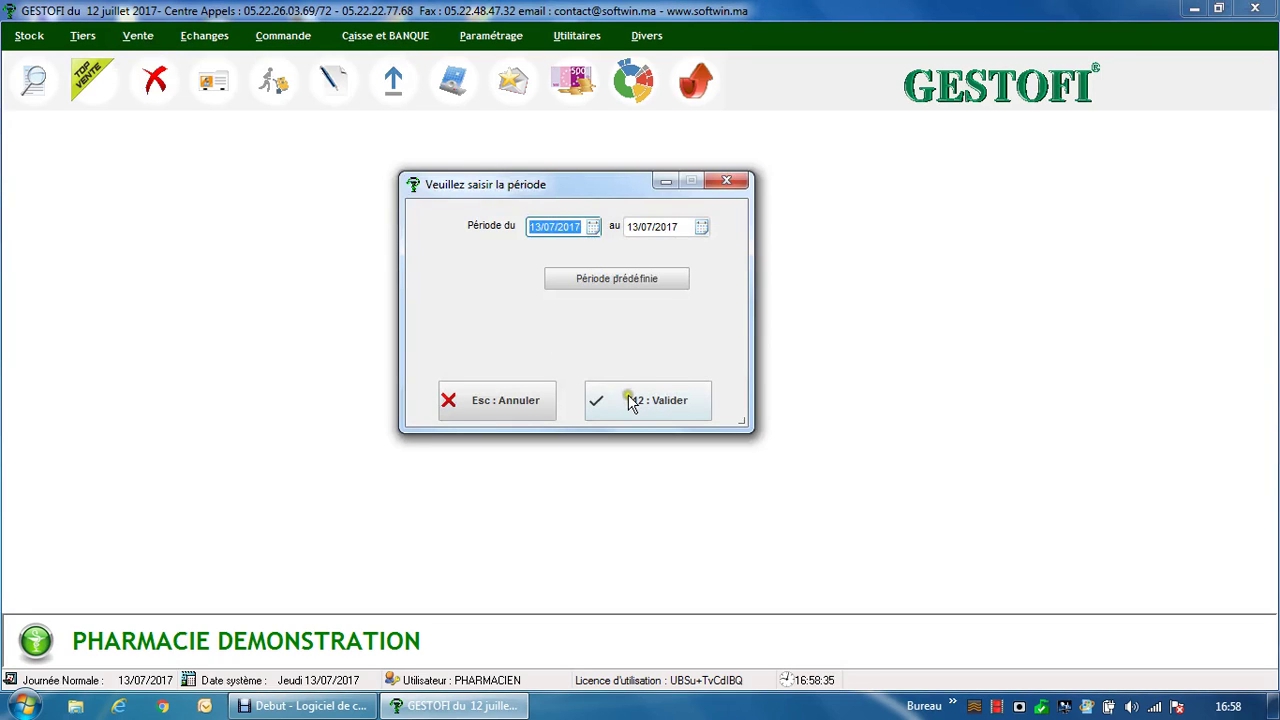
text(01072017)
key(Tab)
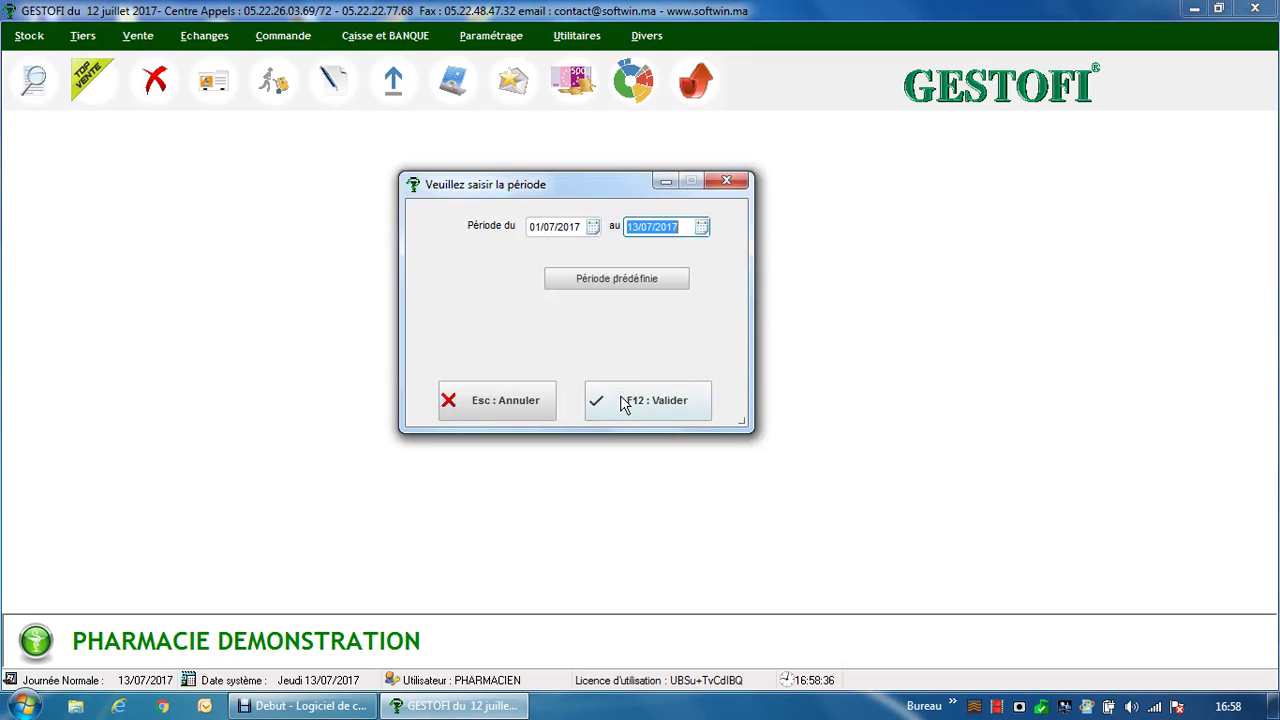
click(640, 398)
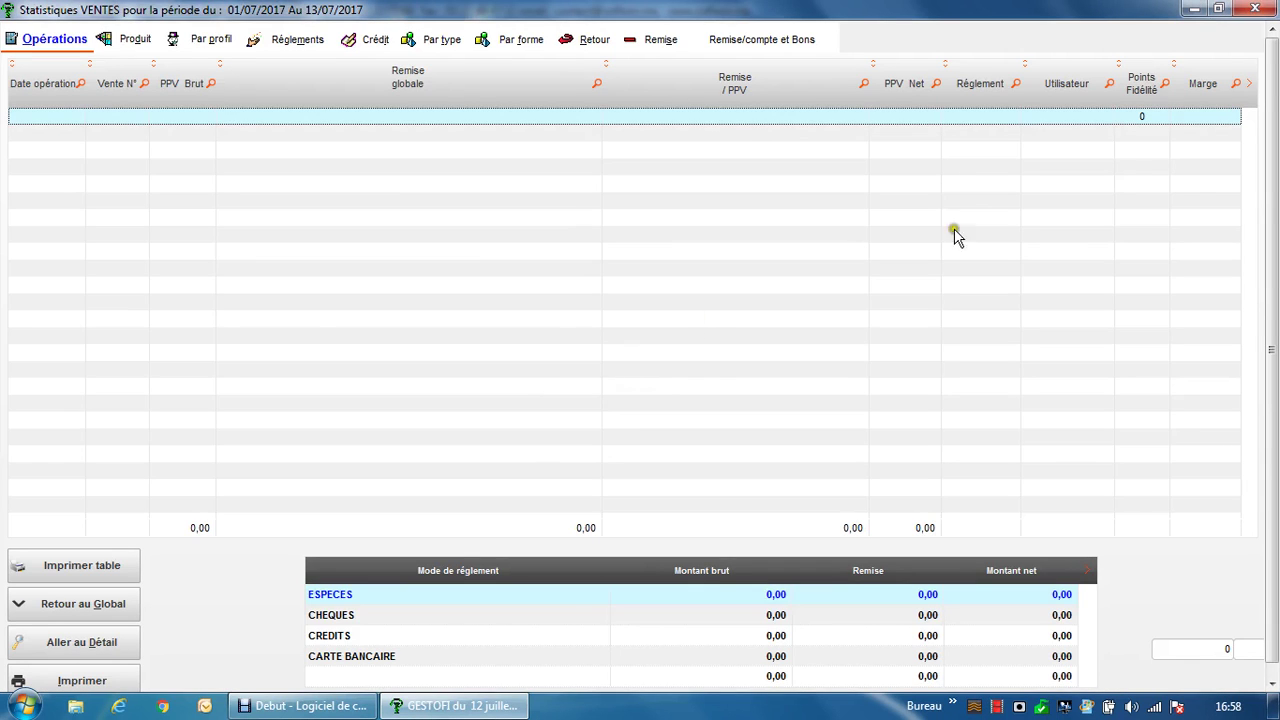
click(1254, 8)
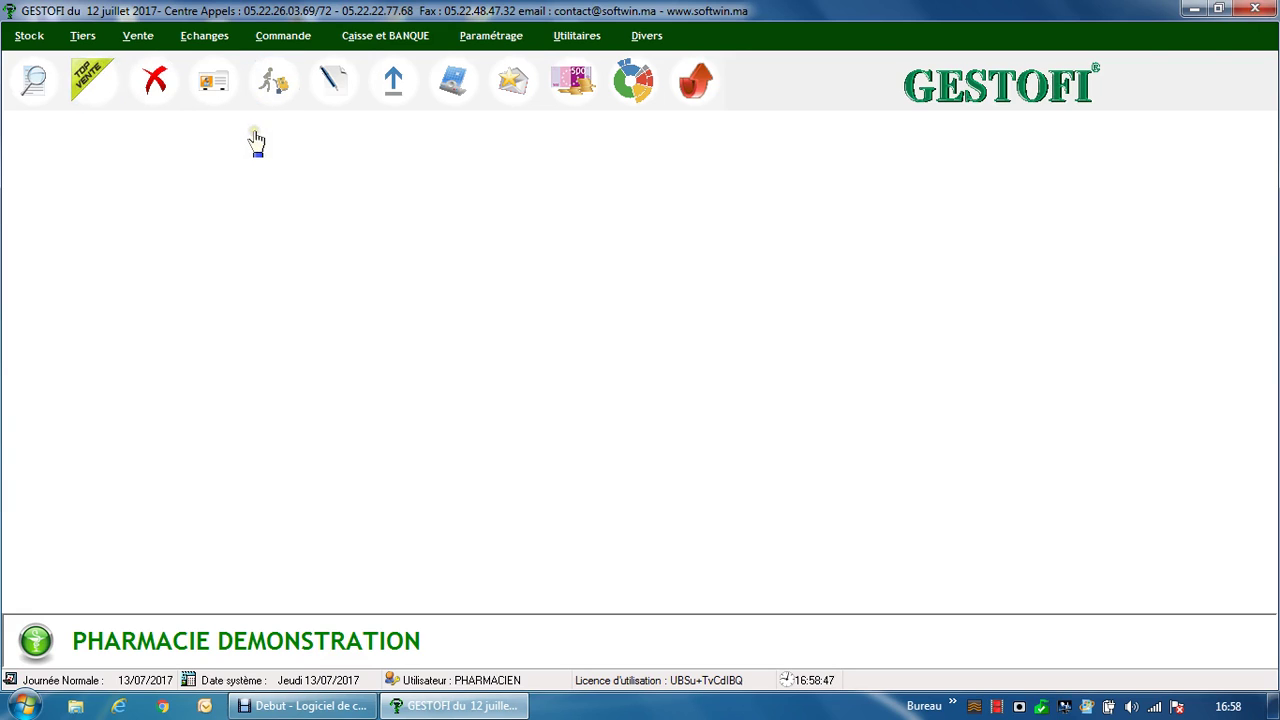
click(309, 38)
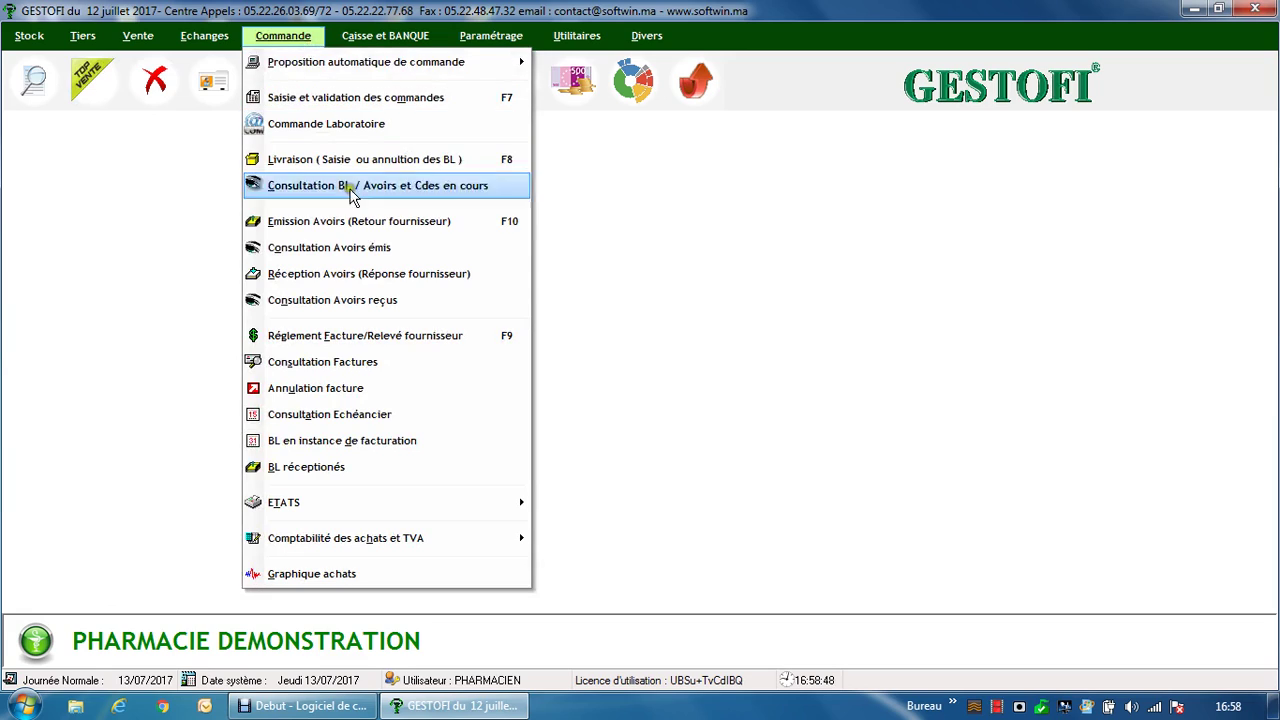
click(784, 284)
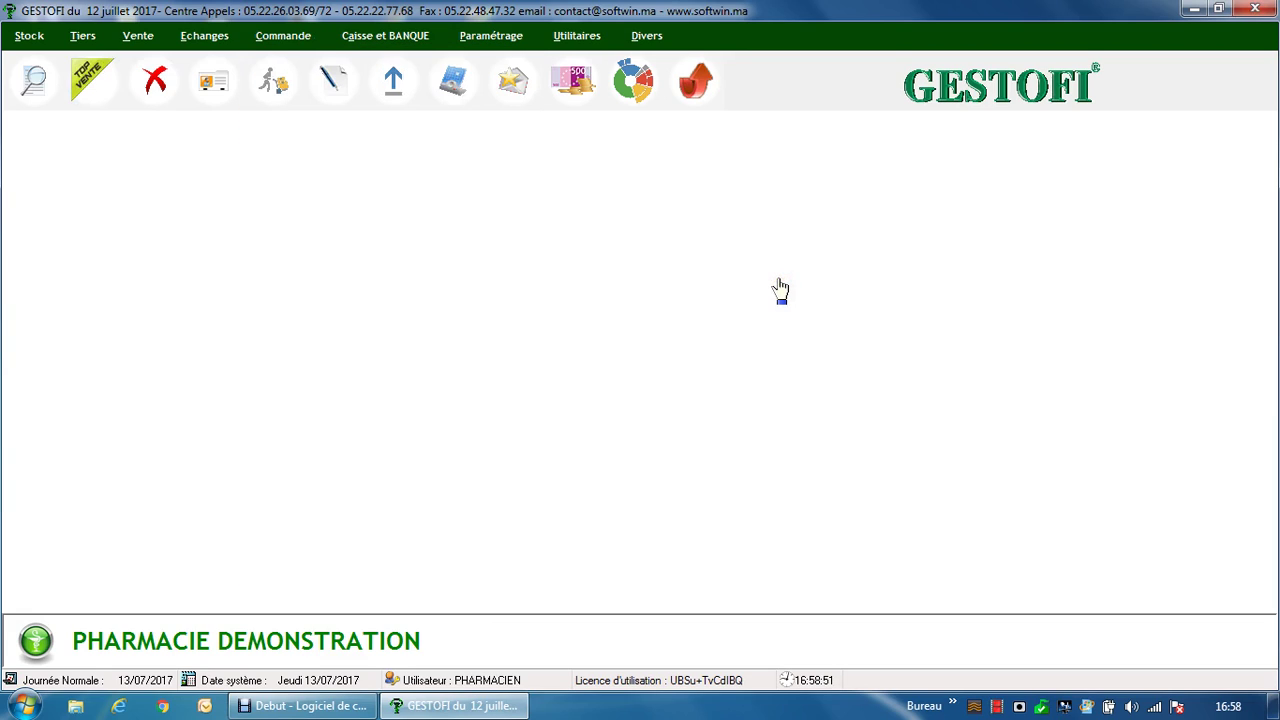